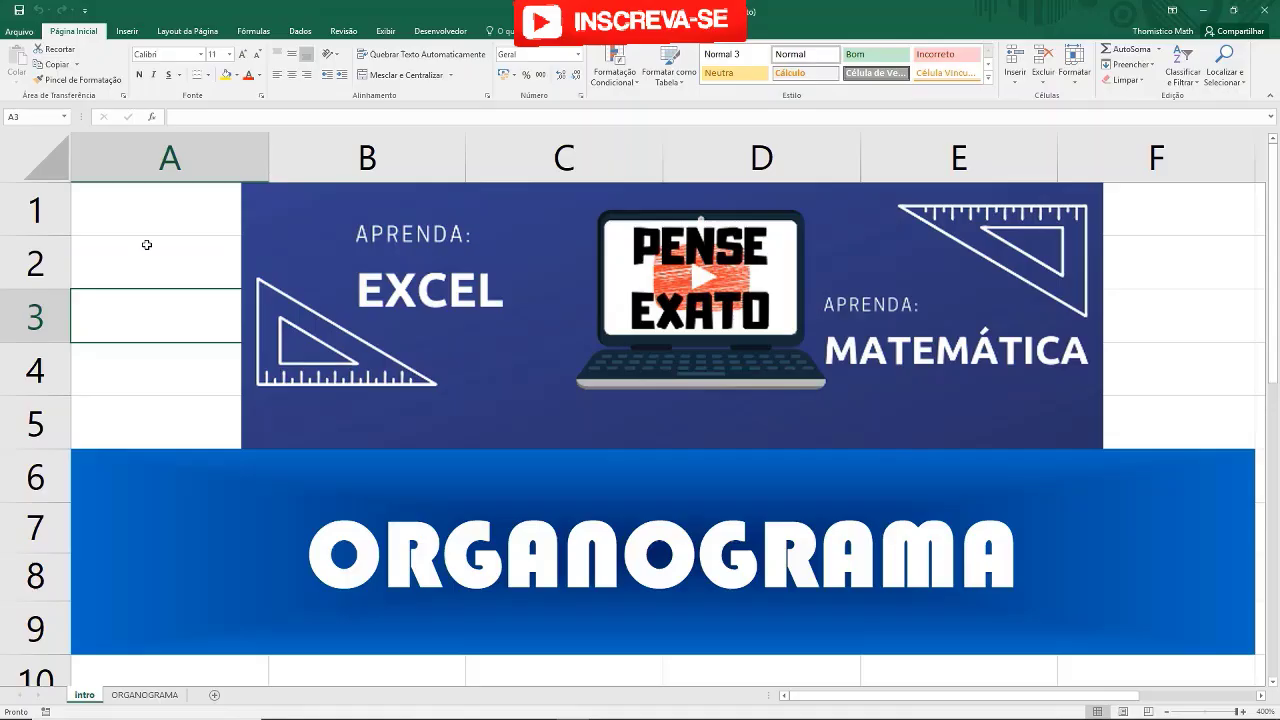
# - Leave the Pense Exato intro sheet and go to the blank ORGANOGRAMA sheet
pyautogui.click(146, 244)
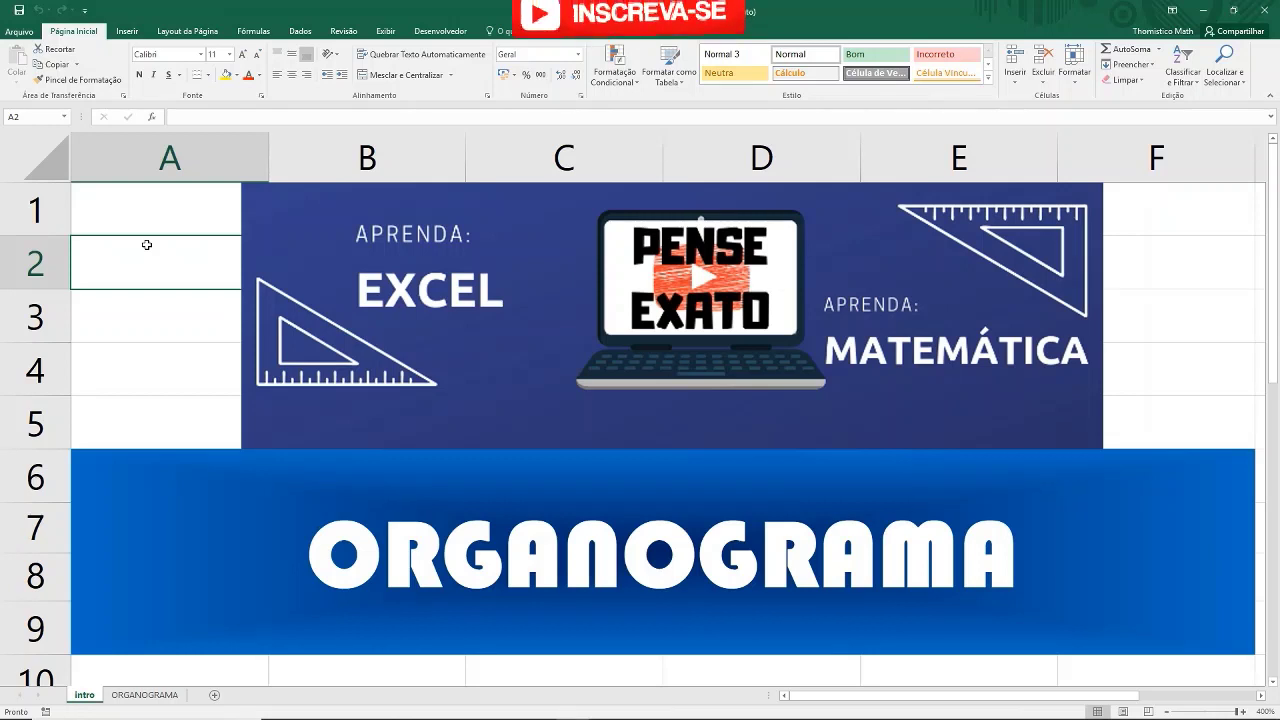
pyautogui.click(477, 321)
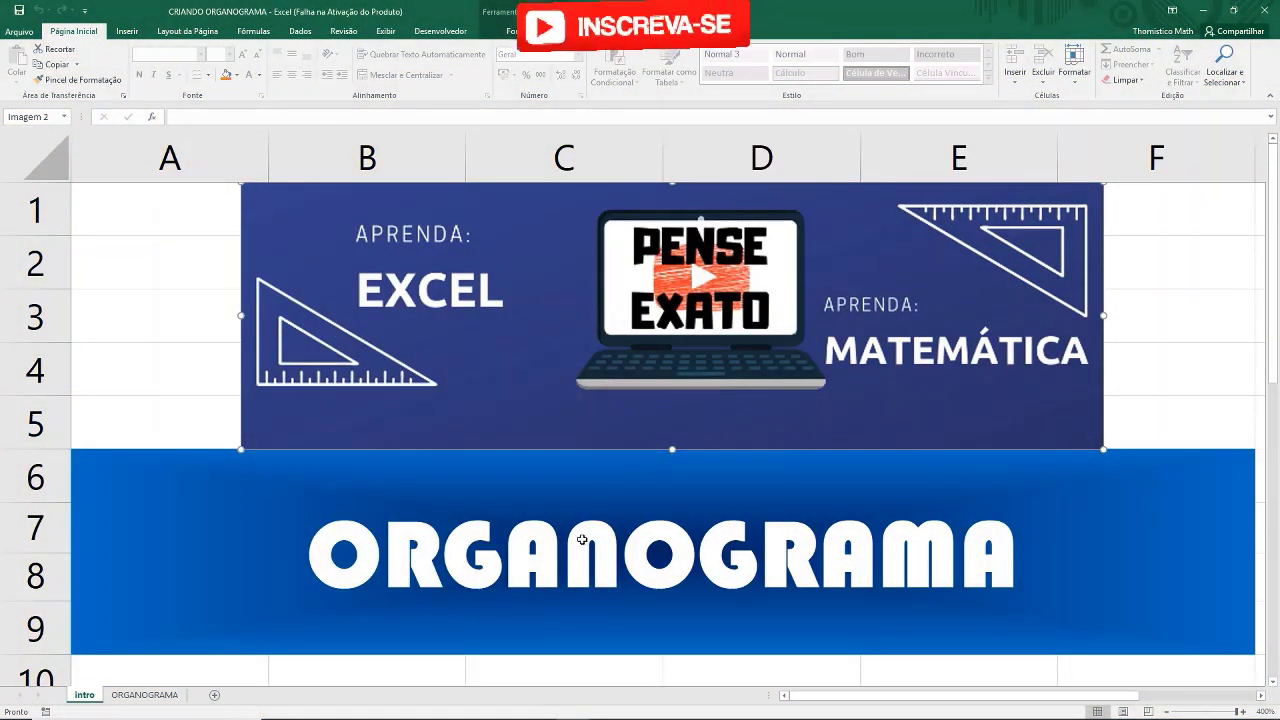
pyautogui.click(582, 540)
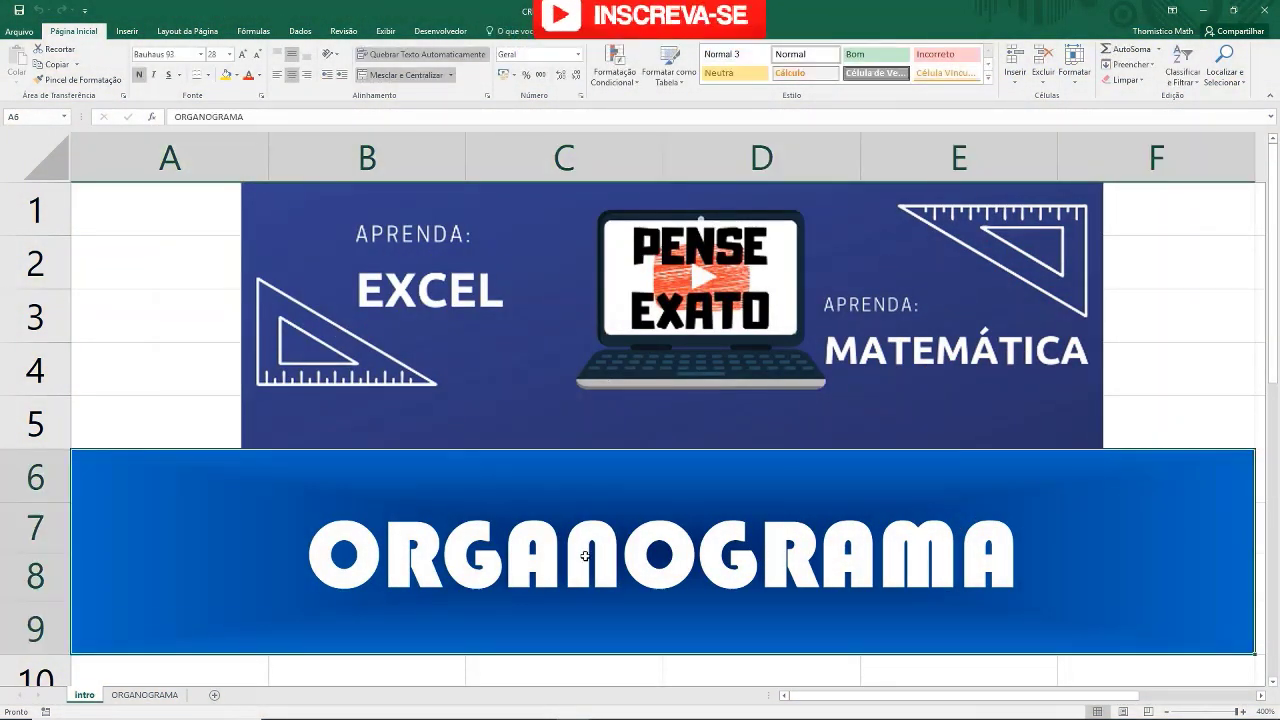
pyautogui.click(145, 694)
# - Zoom in on the ORGANOGRAMA grid, show the Inserir ribbon and select cell A2
pyautogui.click(439, 416)
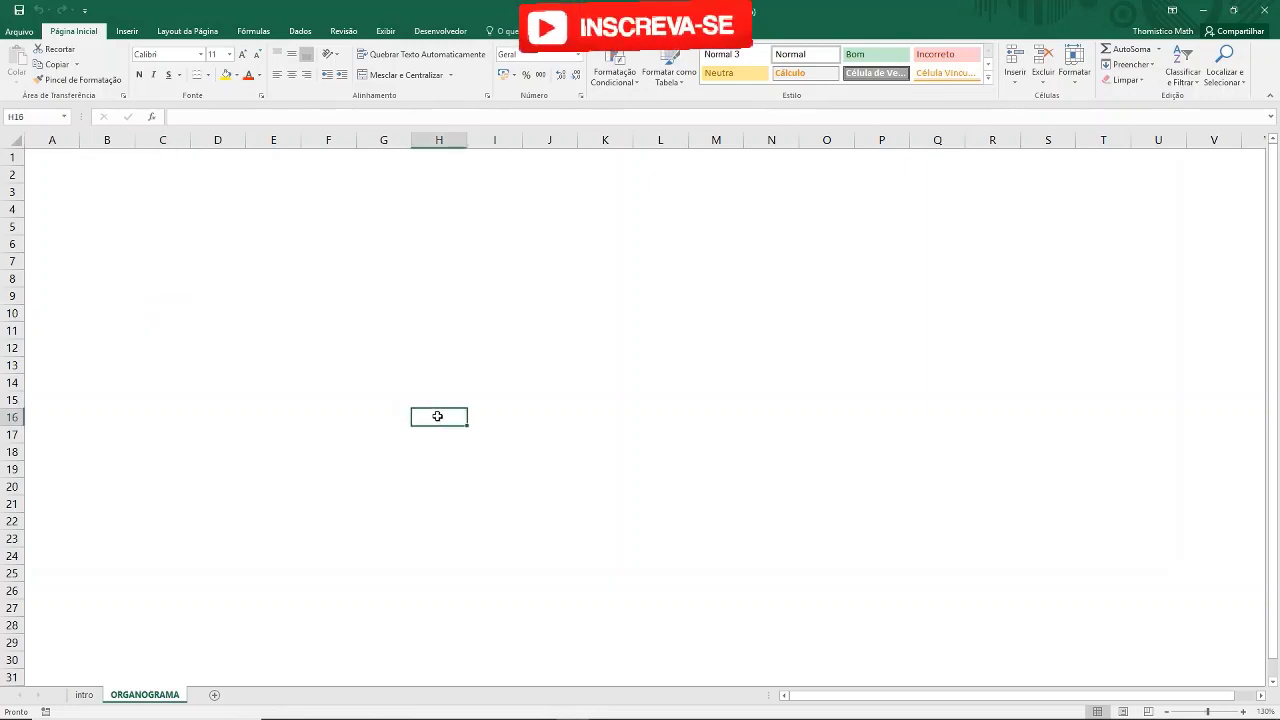
pyautogui.keyDown('ctrl'); pyautogui.scroll(9, 437, 416); pyautogui.keyUp('ctrl')
pyautogui.keyDown('ctrl'); pyautogui.scroll(9, 437, 416); pyautogui.keyUp('ctrl')
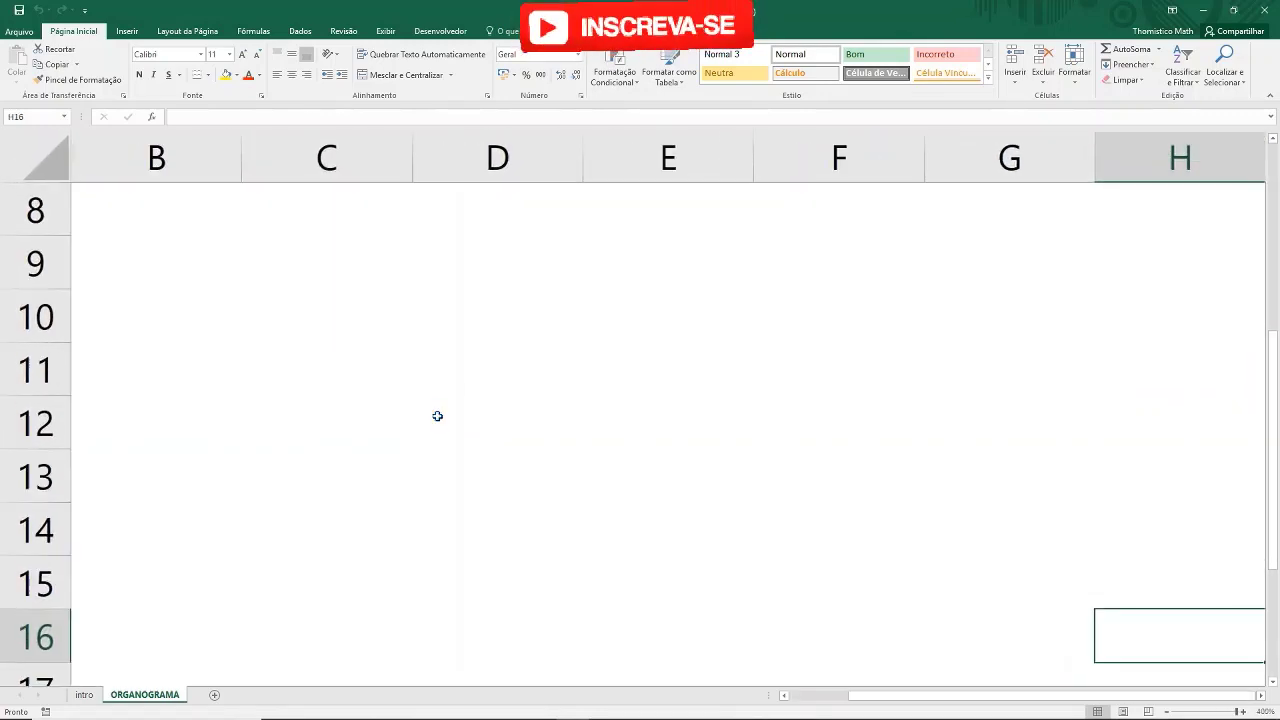
pyautogui.scroll(3, 437, 416)
pyautogui.click(381, 382)
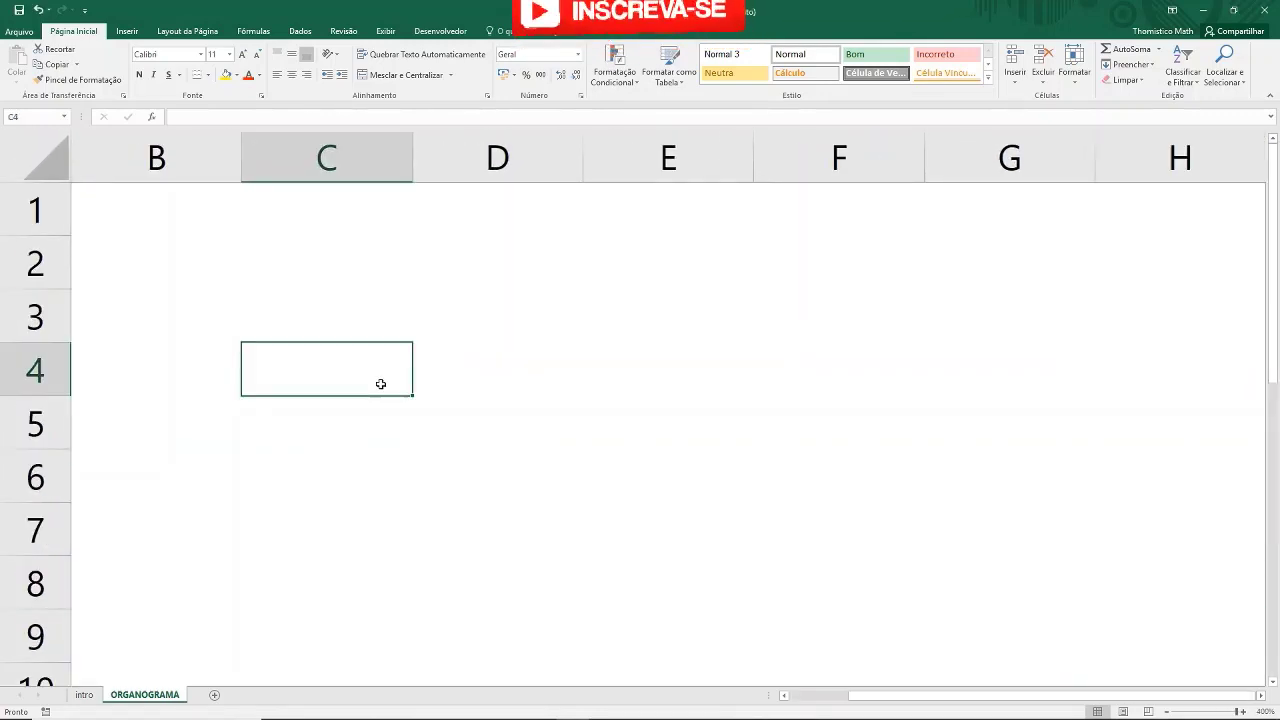
pyautogui.click(245, 260)
pyautogui.click(231, 377)
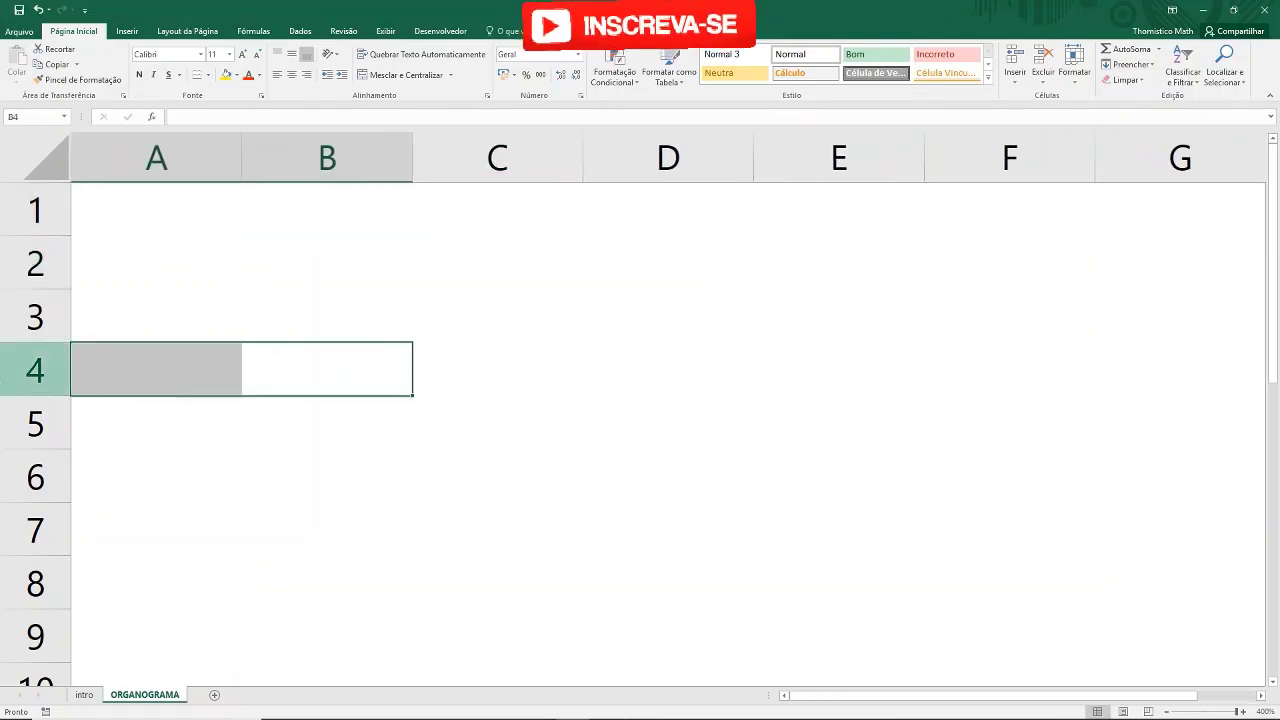
pyautogui.click(128, 33)
pyautogui.click(232, 250)
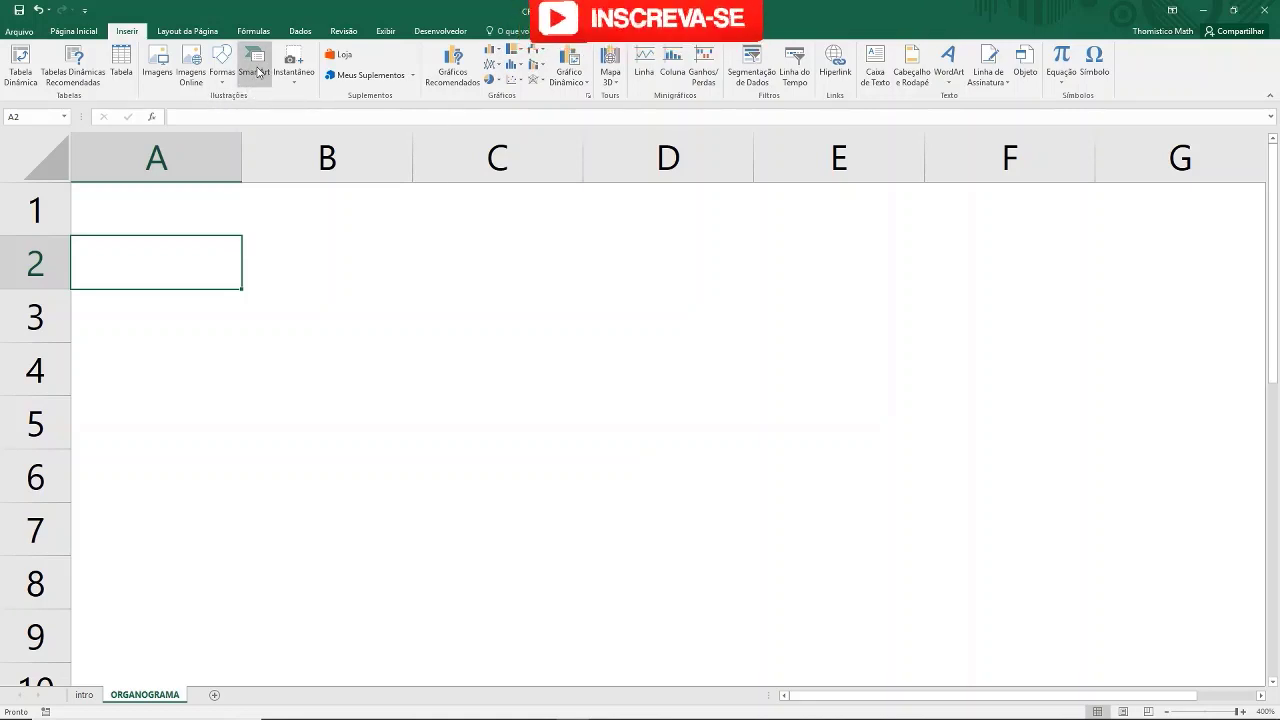
# - Insert the Hierarquia SmartArt layout Organograma de Semicírculos from Inserir > SmartArt
pyautogui.click(257, 72)
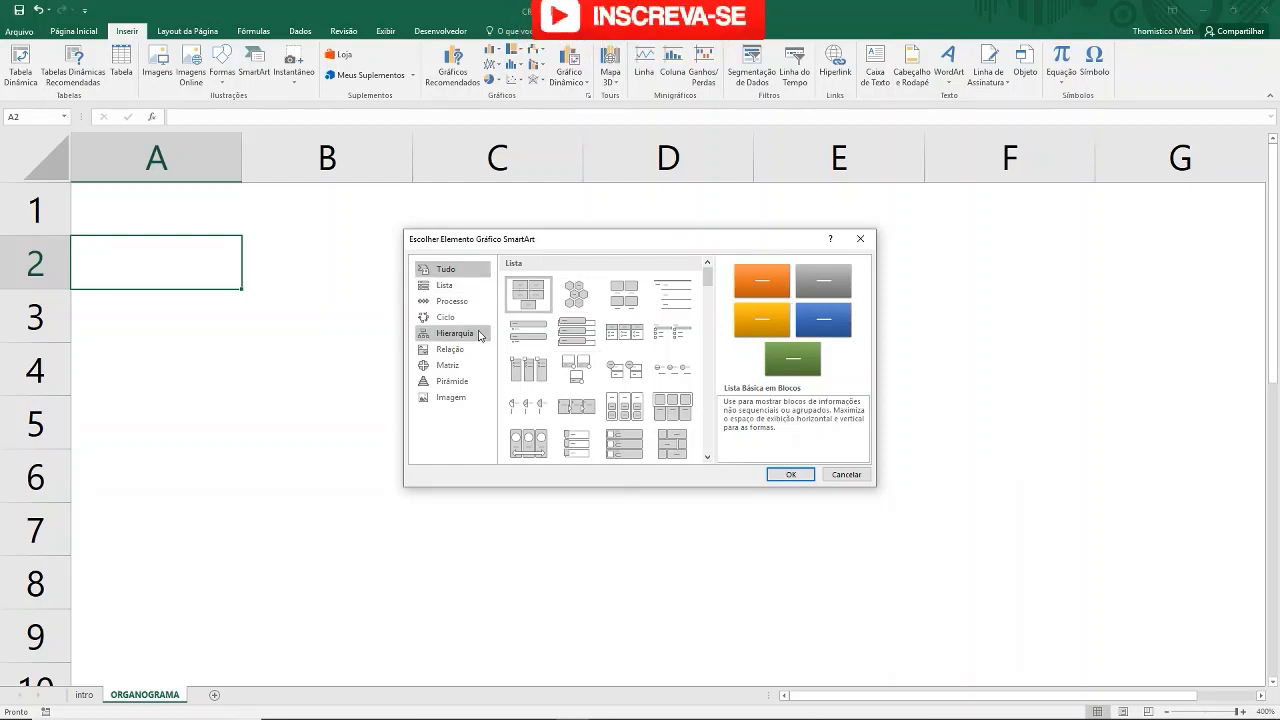
pyautogui.click(460, 286)
pyautogui.click(469, 302)
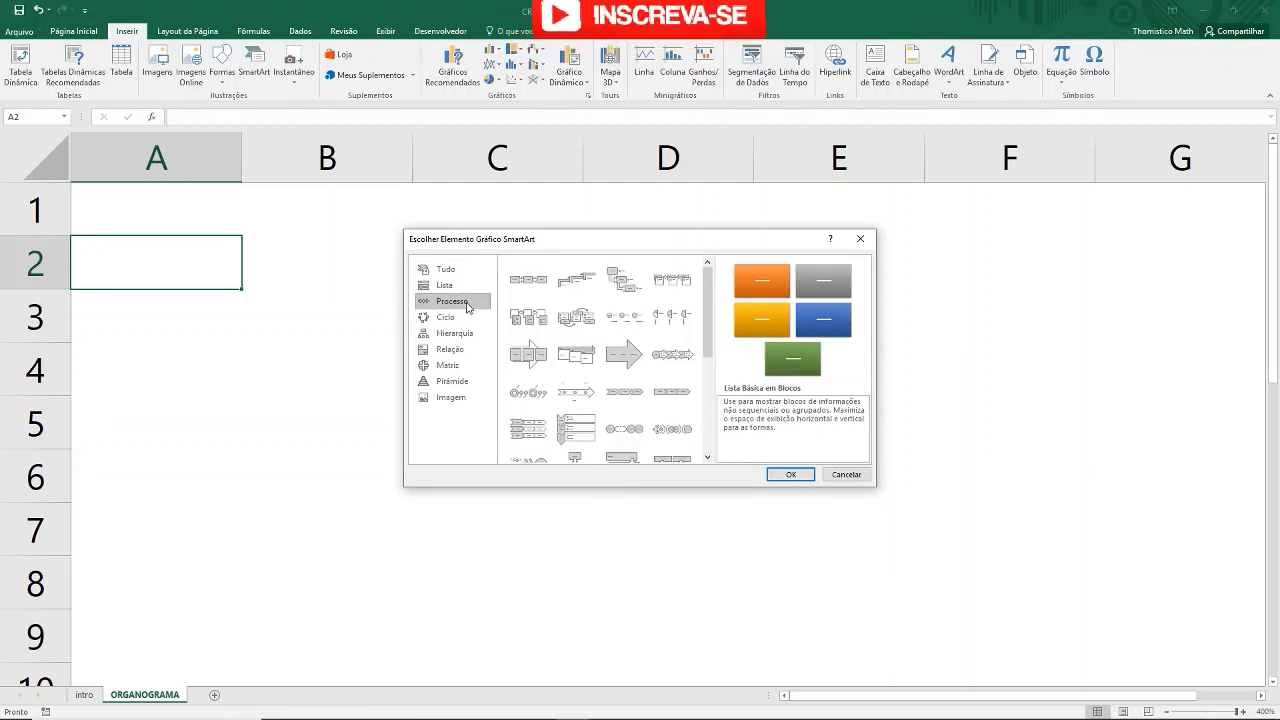
pyautogui.click(461, 318)
pyautogui.click(460, 334)
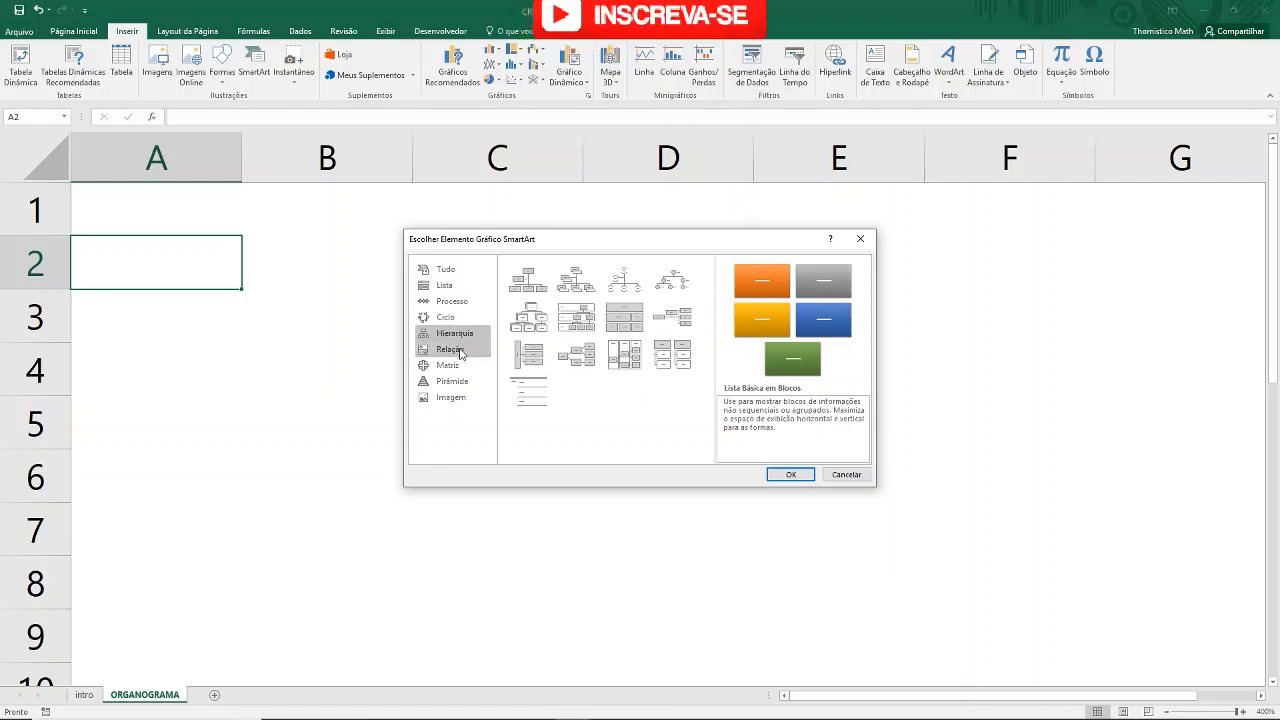
pyautogui.click(461, 350)
pyautogui.click(460, 366)
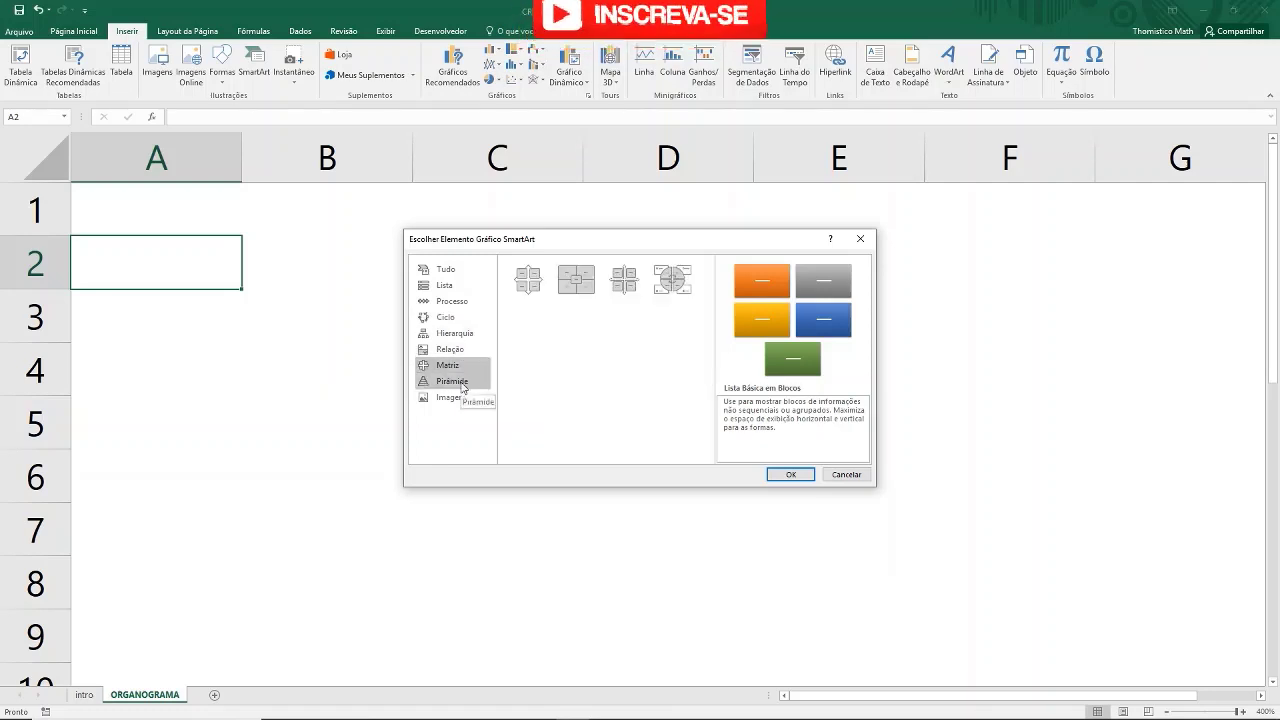
pyautogui.click(461, 382)
pyautogui.click(463, 398)
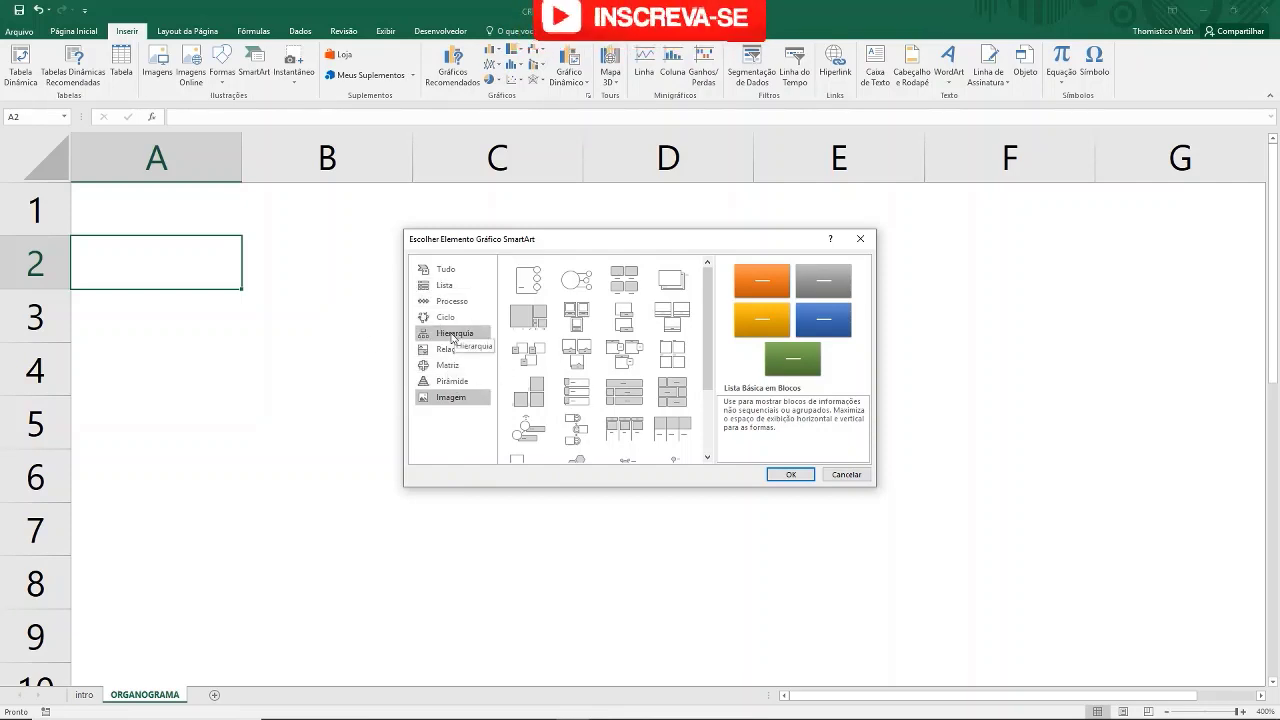
pyautogui.click(452, 336)
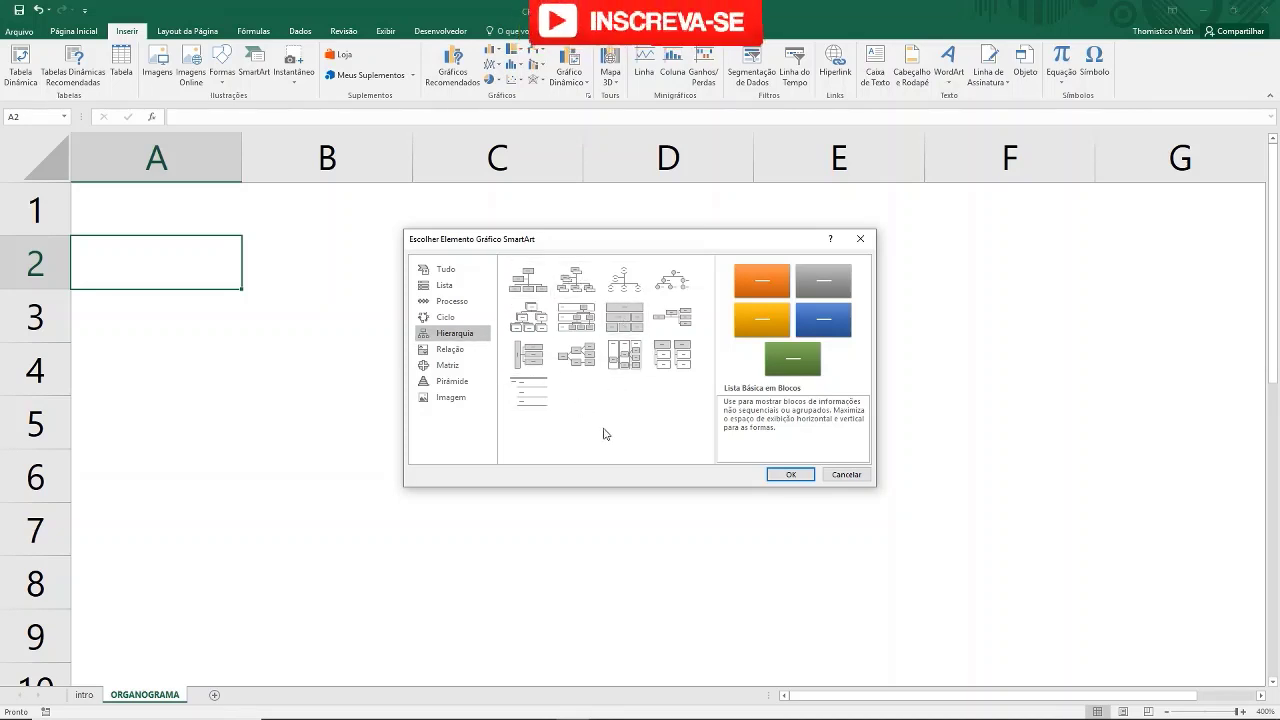
pyautogui.click(624, 288)
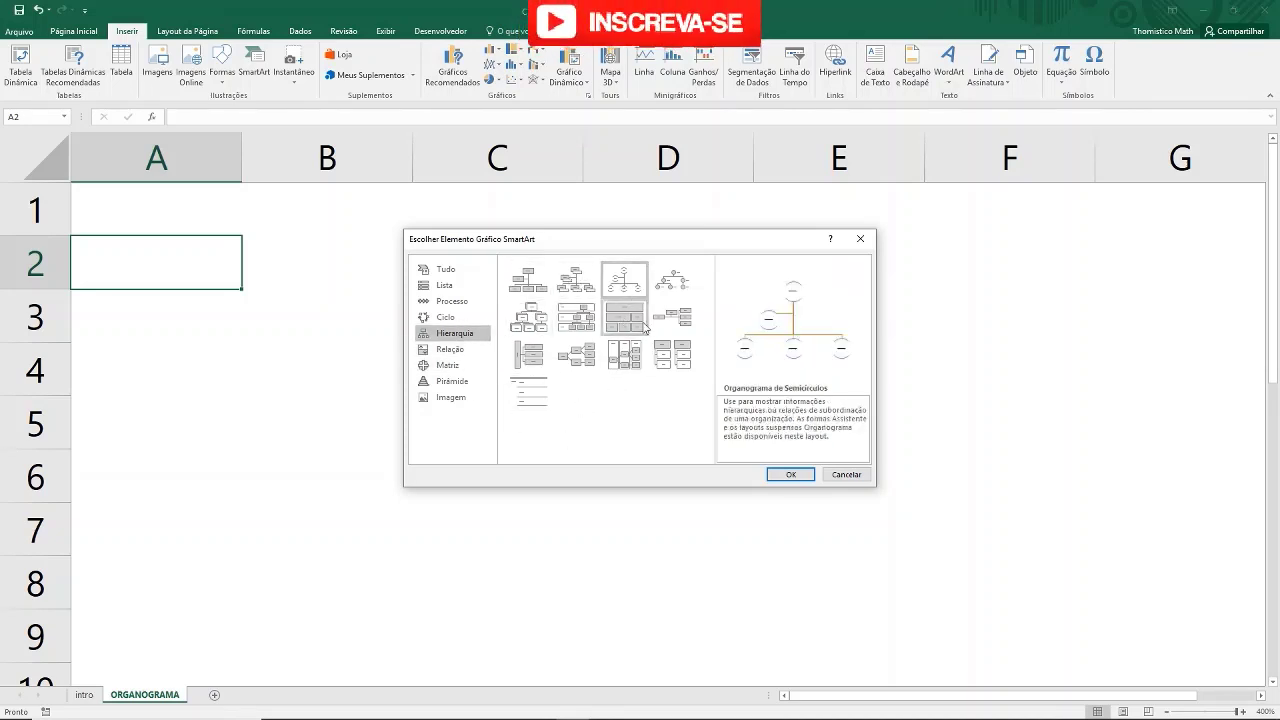
pyautogui.click(790, 475)
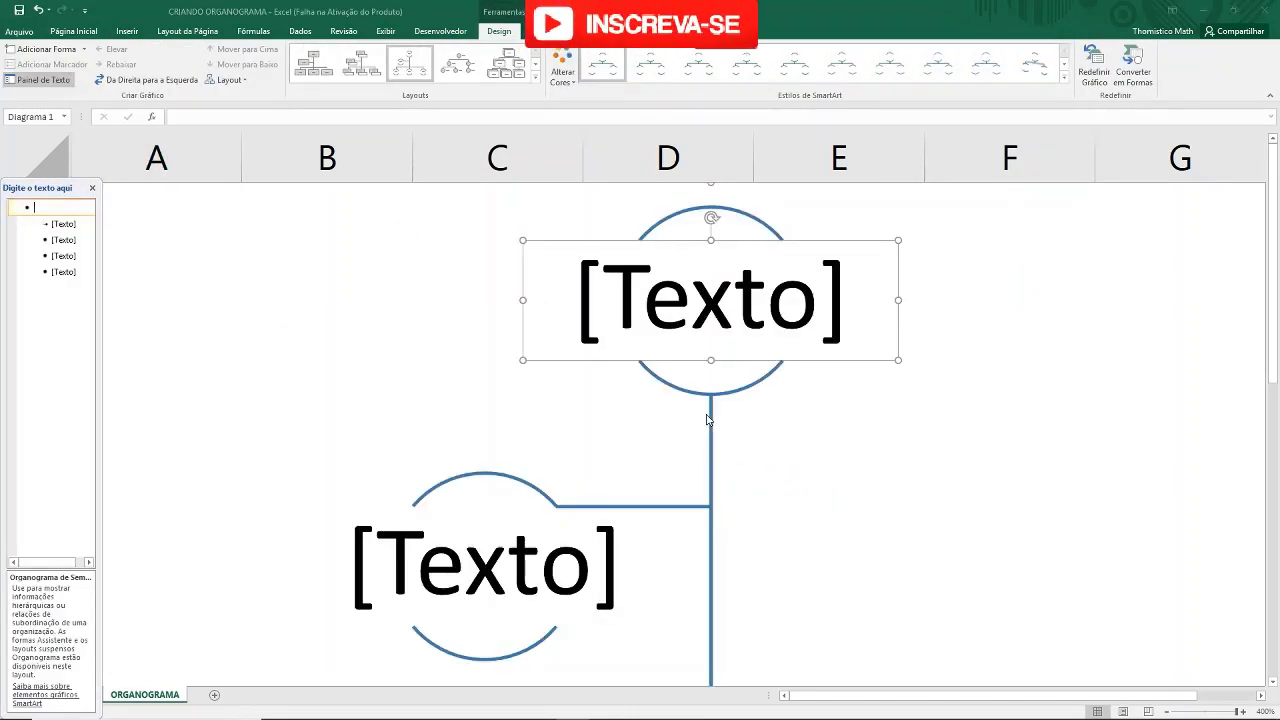
# - Scroll down to the new chart and select its top, assistant and lower boxes
pyautogui.scroll(-1, 706, 419)
pyautogui.scroll(-2, 706, 419)
pyautogui.scroll(-3, 706, 419)
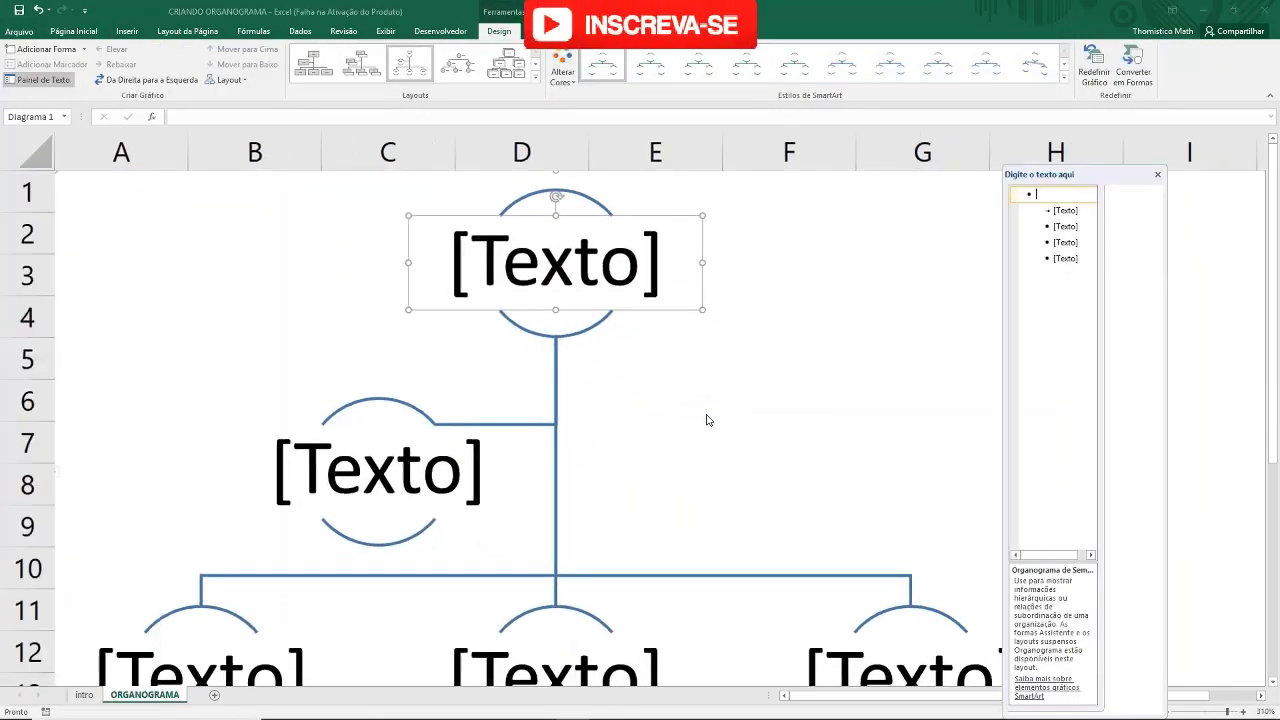
pyautogui.scroll(-1, 706, 419)
pyautogui.scroll(-1, 706, 419)
pyautogui.scroll(-1, 706, 419)
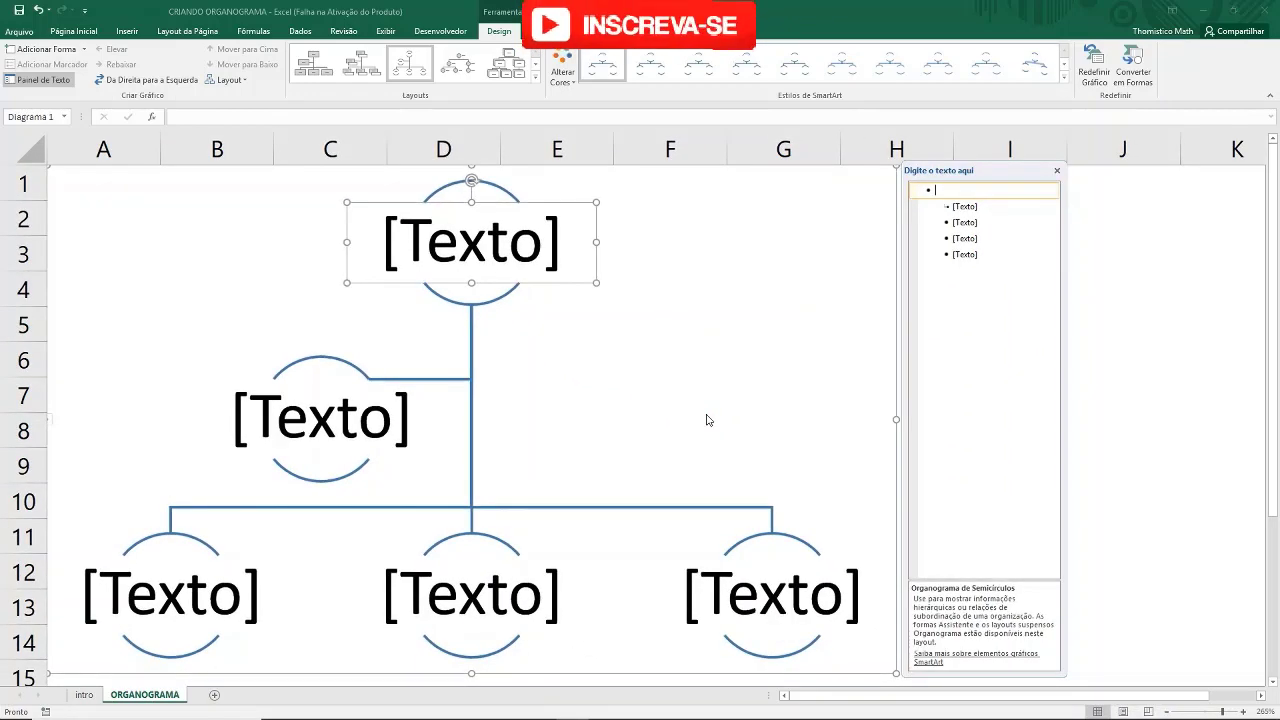
pyautogui.scroll(-1, 705, 413)
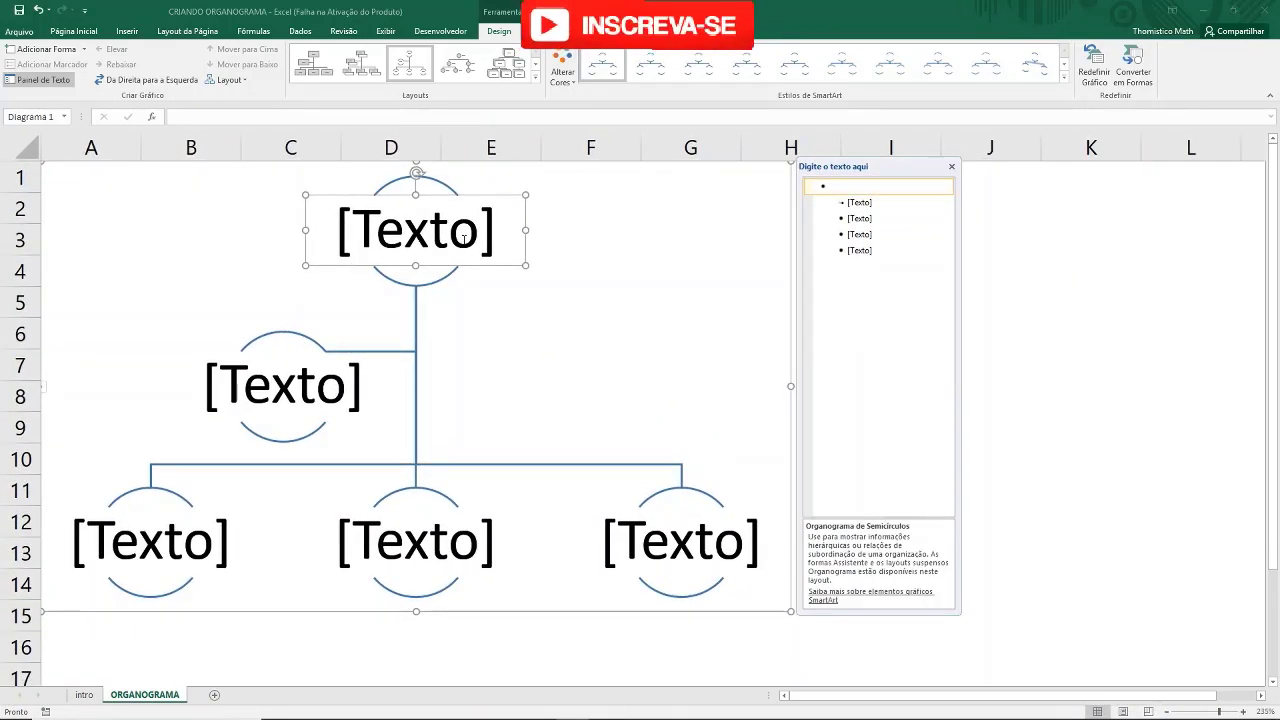
pyautogui.click(463, 237)
pyautogui.click(335, 397)
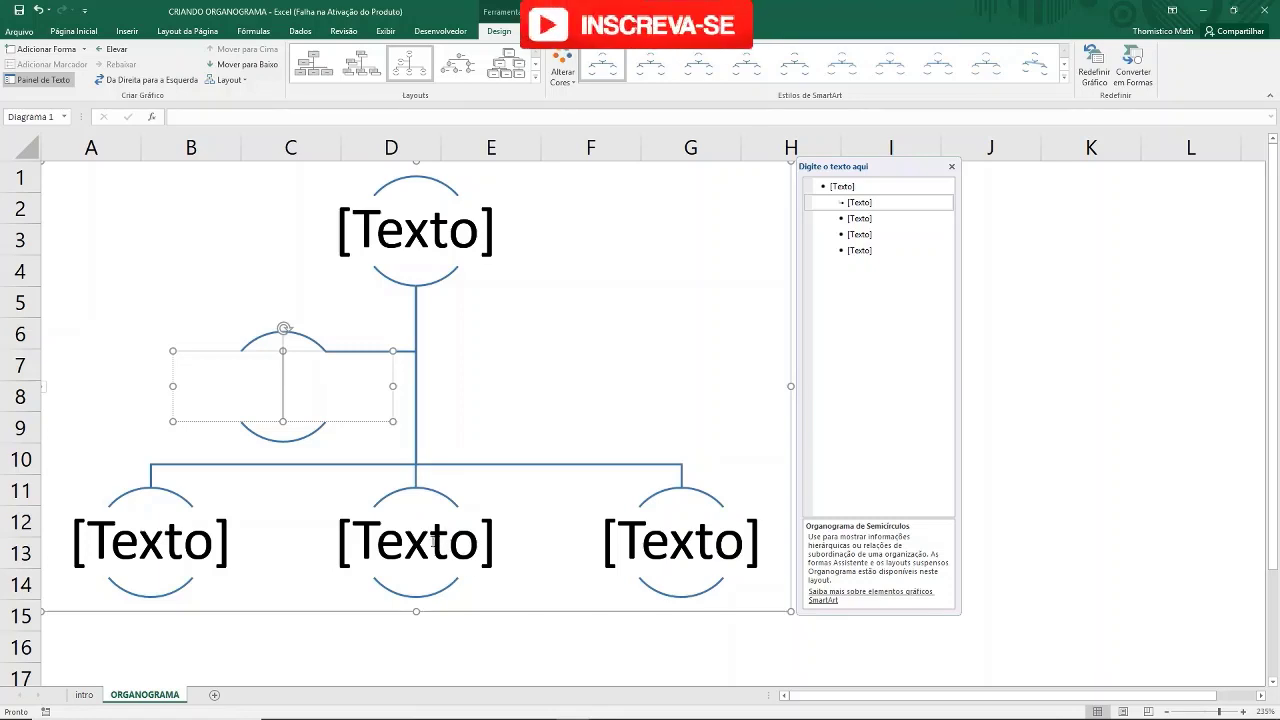
pyautogui.click(432, 540)
pyautogui.press('Tab')
pyautogui.click(213, 545)
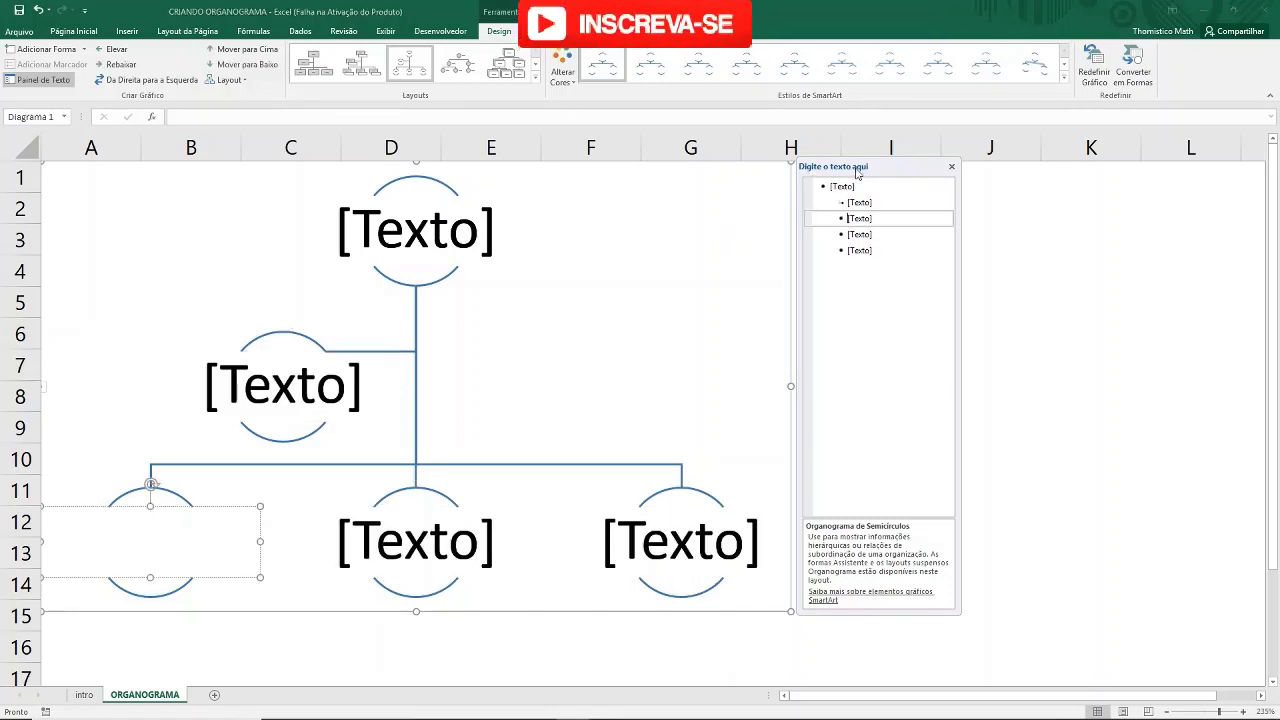
# - Move the SmartArt Text Pane away from the chart, widen it and check its [Texto] lines
pyautogui.moveTo(857, 173); pyautogui.dragTo(968, 208)
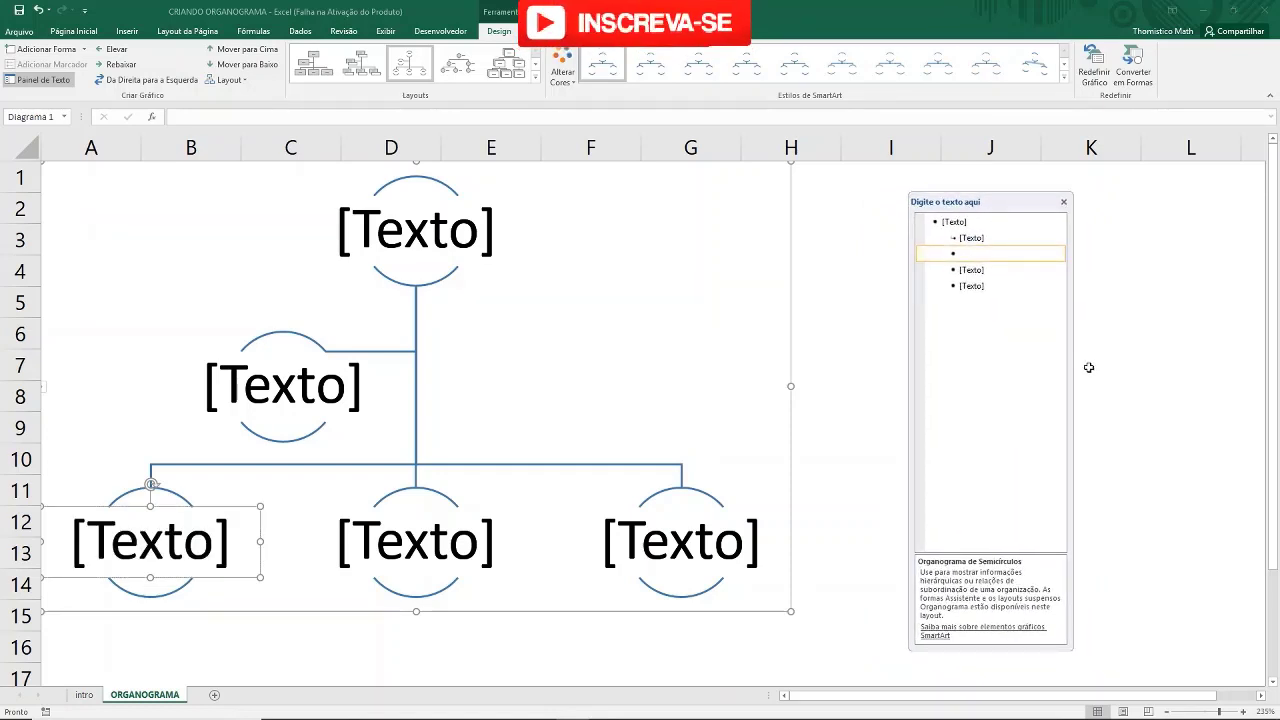
pyautogui.moveTo(1071, 362); pyautogui.dragTo(1207, 344)
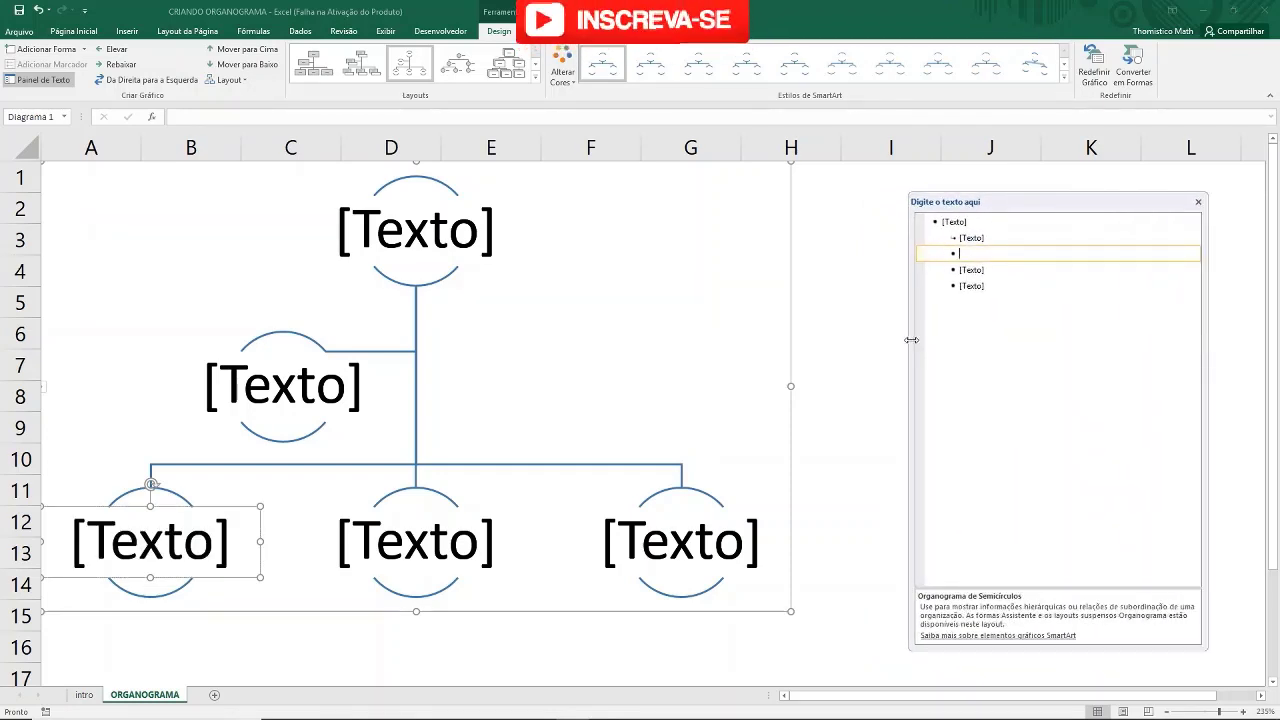
pyautogui.moveTo(910, 342); pyautogui.dragTo(855, 342)
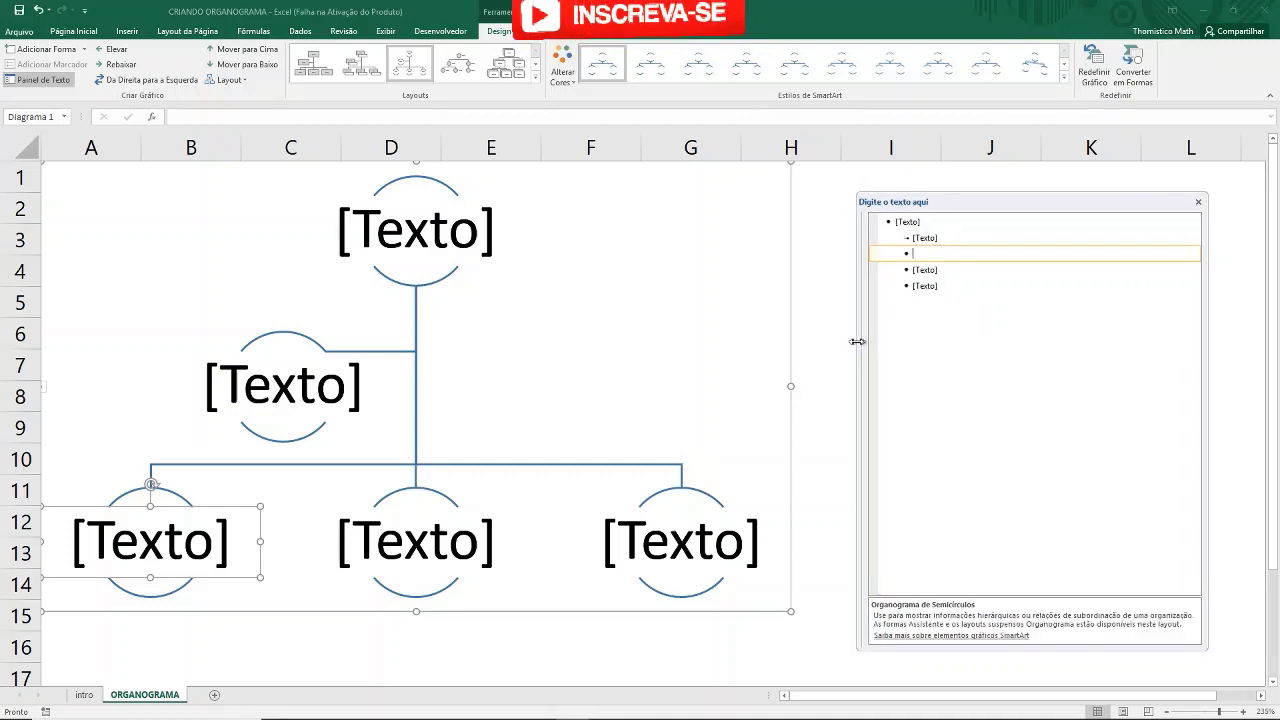
pyautogui.click(909, 238)
pyautogui.click(917, 254)
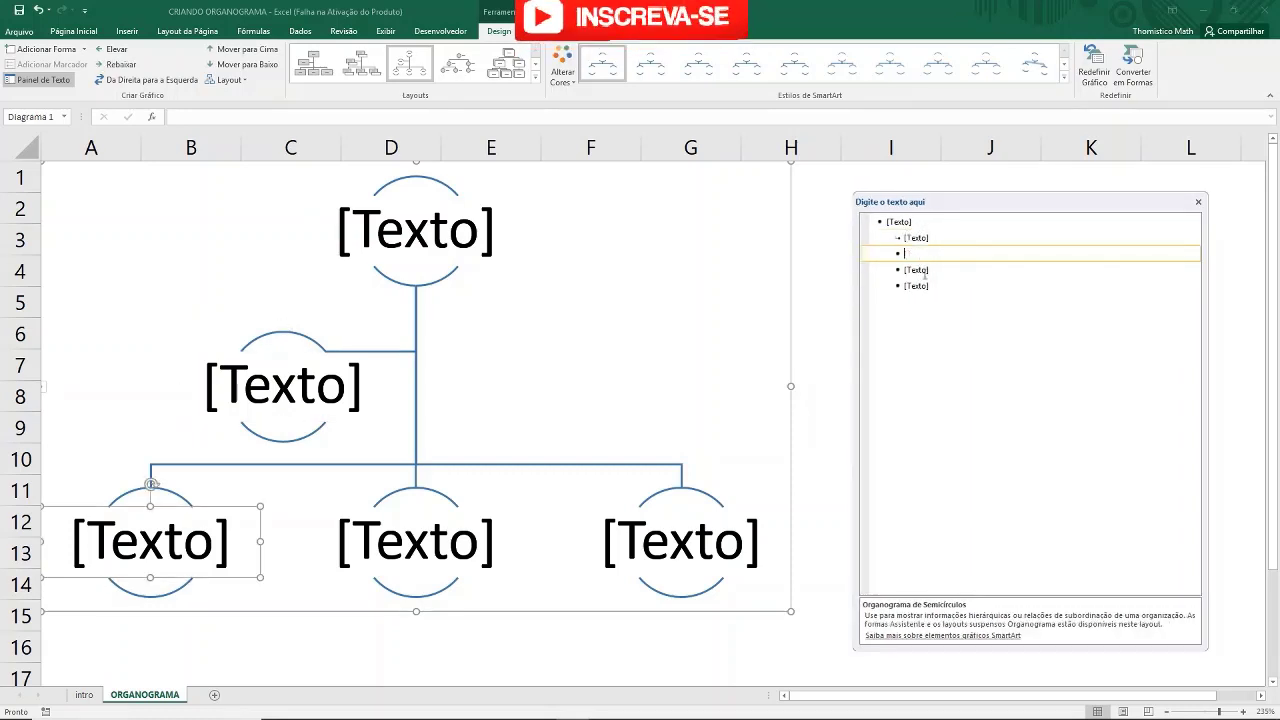
pyautogui.click(920, 270)
pyautogui.click(923, 286)
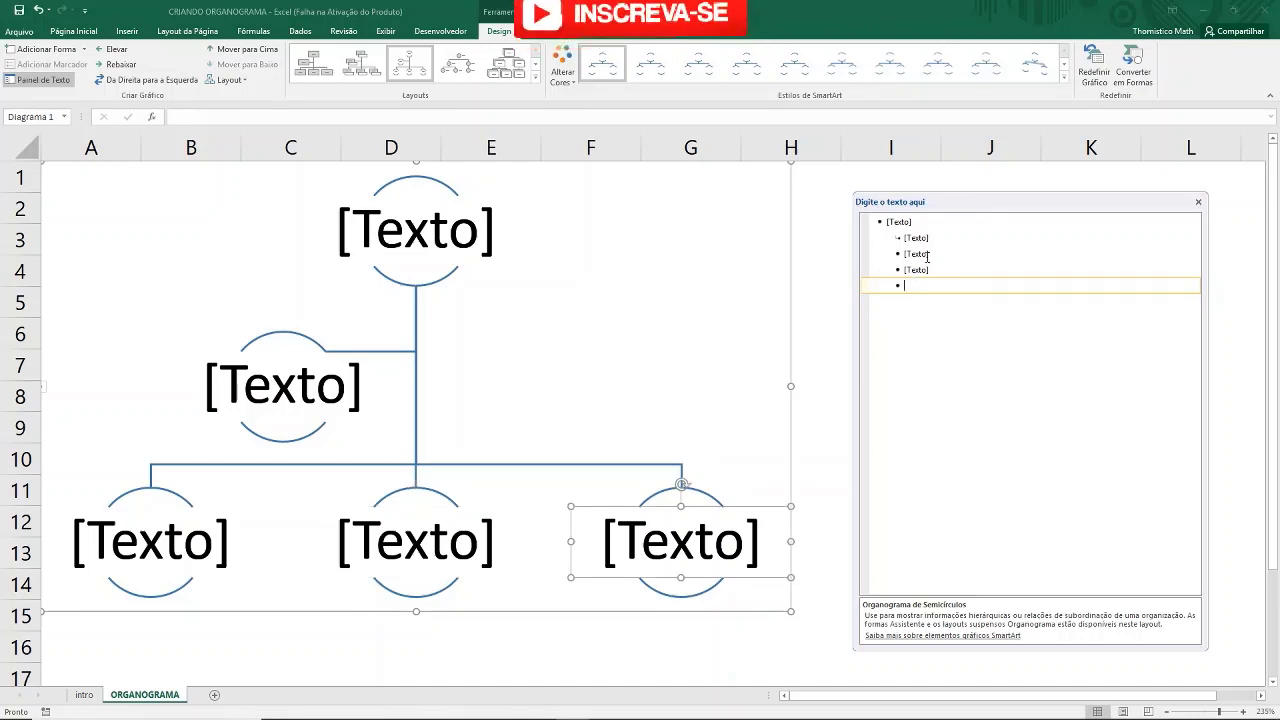
pyautogui.click(928, 254)
pyautogui.click(926, 270)
pyautogui.click(913, 238)
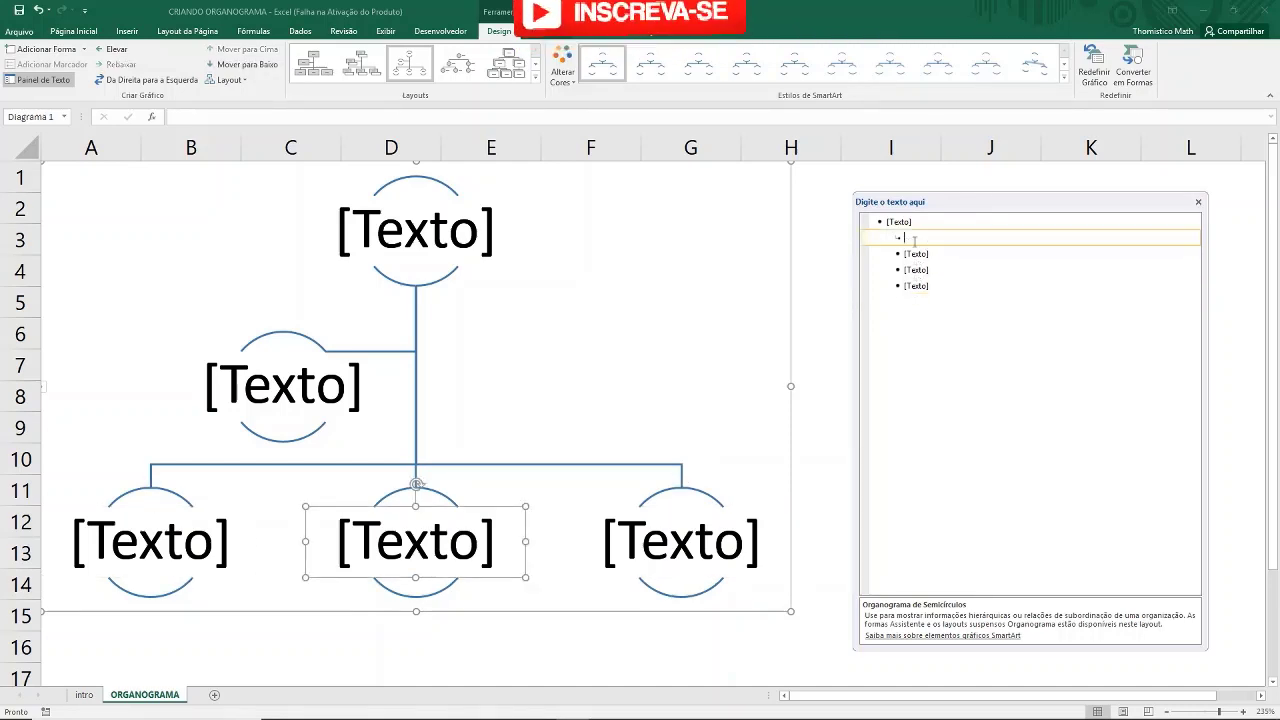
# - Place the cursor on the top box's line in the Text Pane
pyautogui.click(901, 221)
pyautogui.click(908, 238)
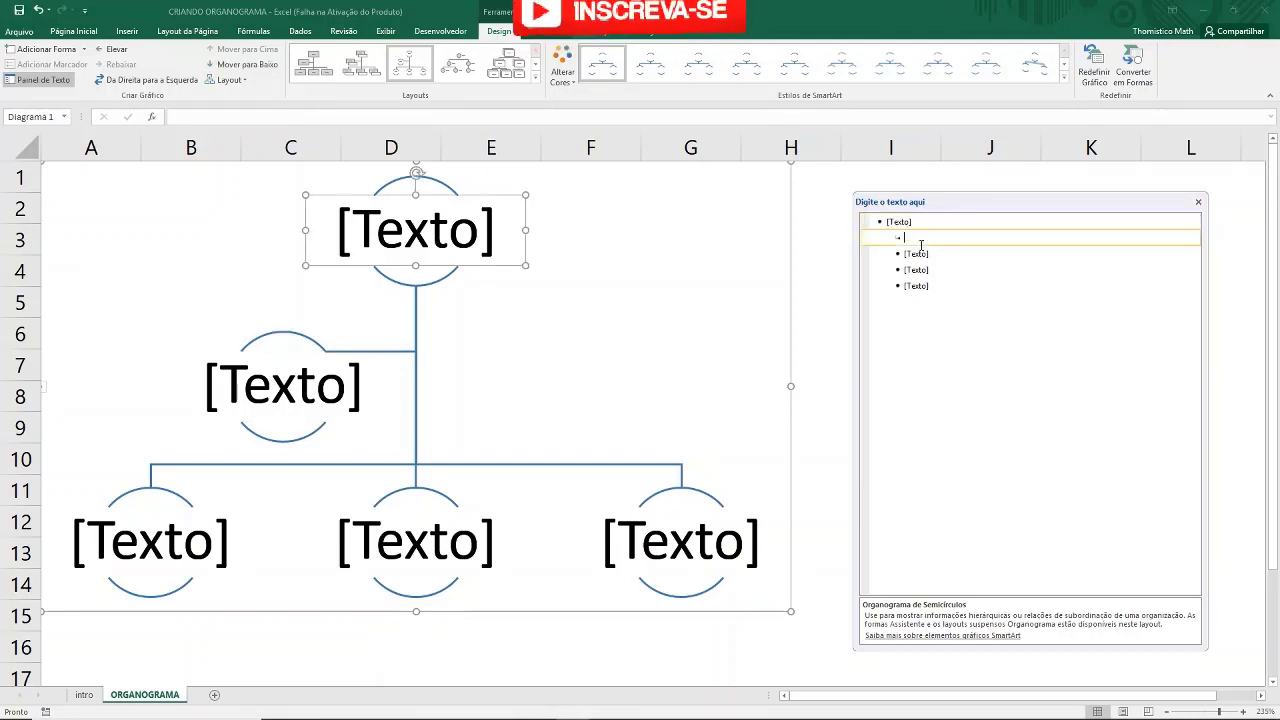
pyautogui.click(921, 270)
pyautogui.click(921, 286)
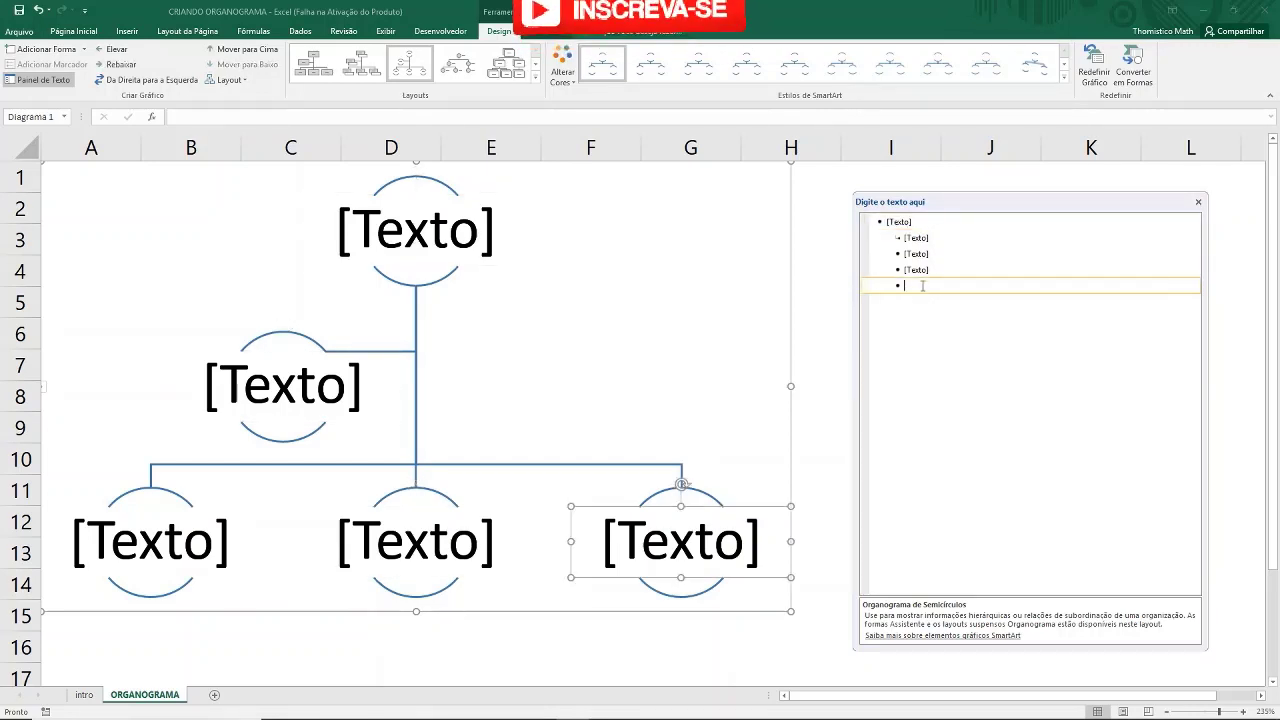
pyautogui.click(921, 270)
pyautogui.click(913, 238)
pyautogui.click(921, 286)
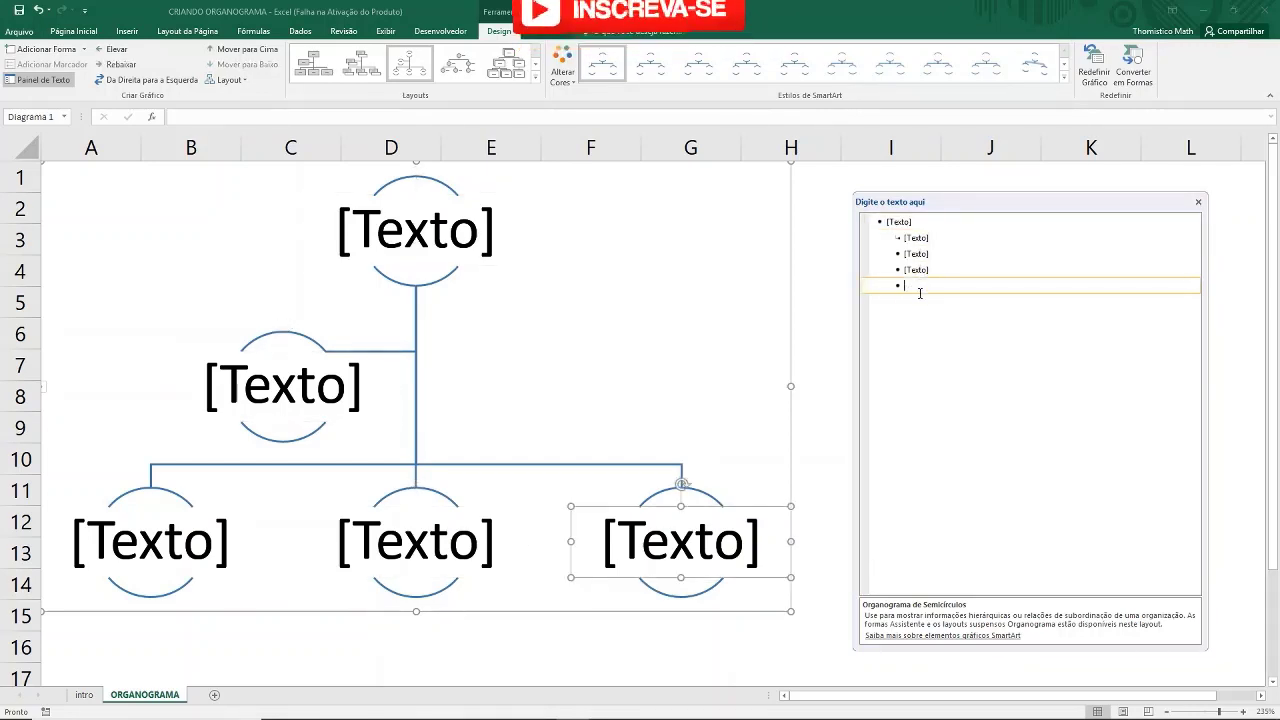
pyautogui.click(912, 253)
pyautogui.click(898, 221)
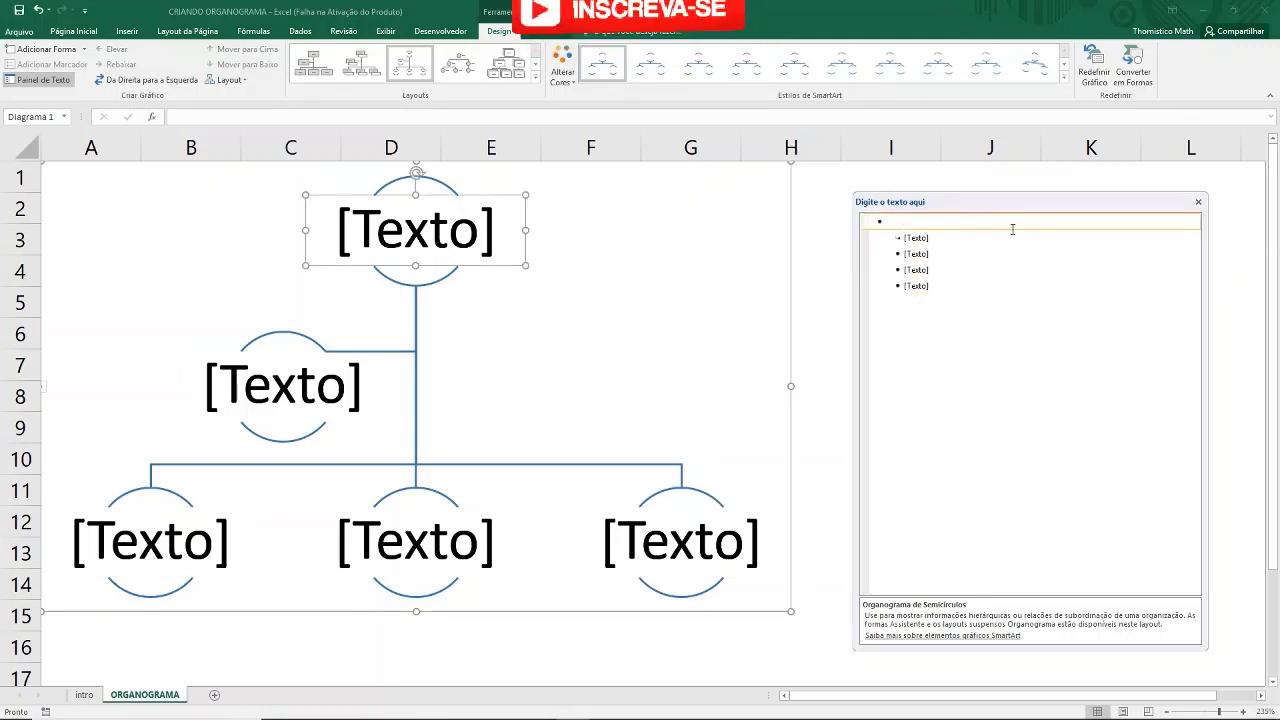
# - Label the top box DIREÇÃO and the assistant box CONSULTORIA
pyautogui.write('DIREÇ')
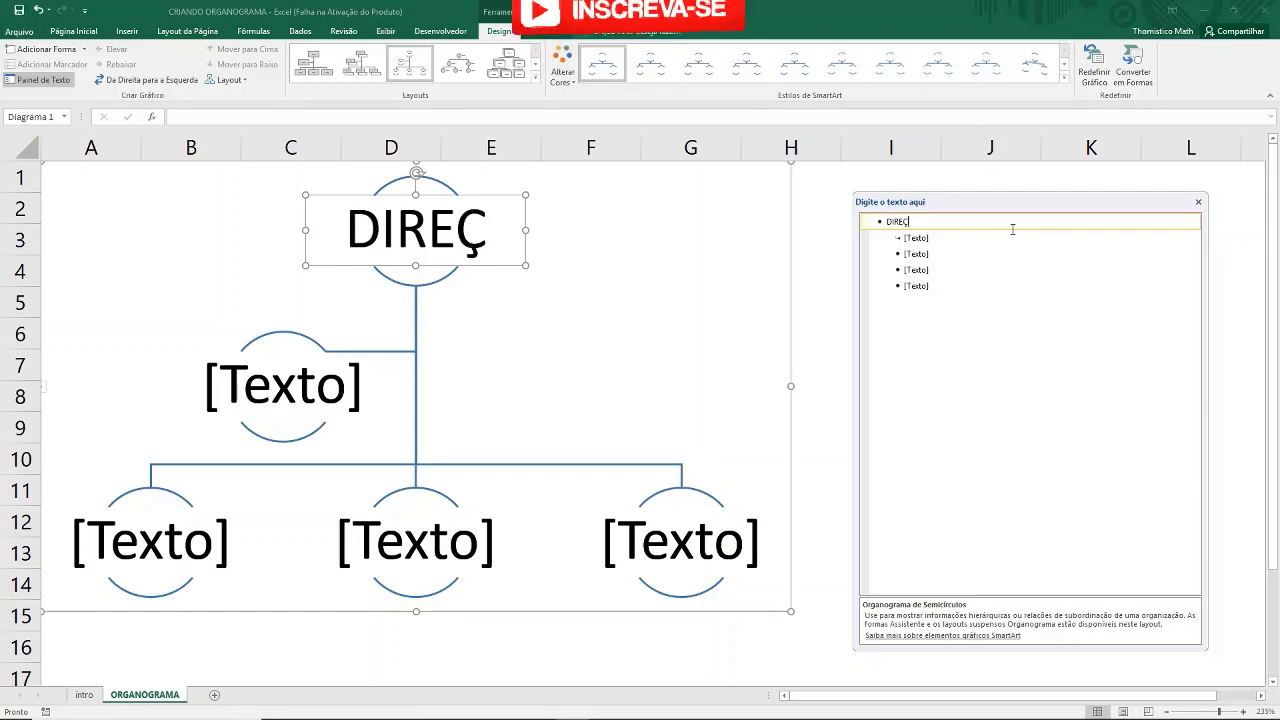
pyautogui.write('ÃO')
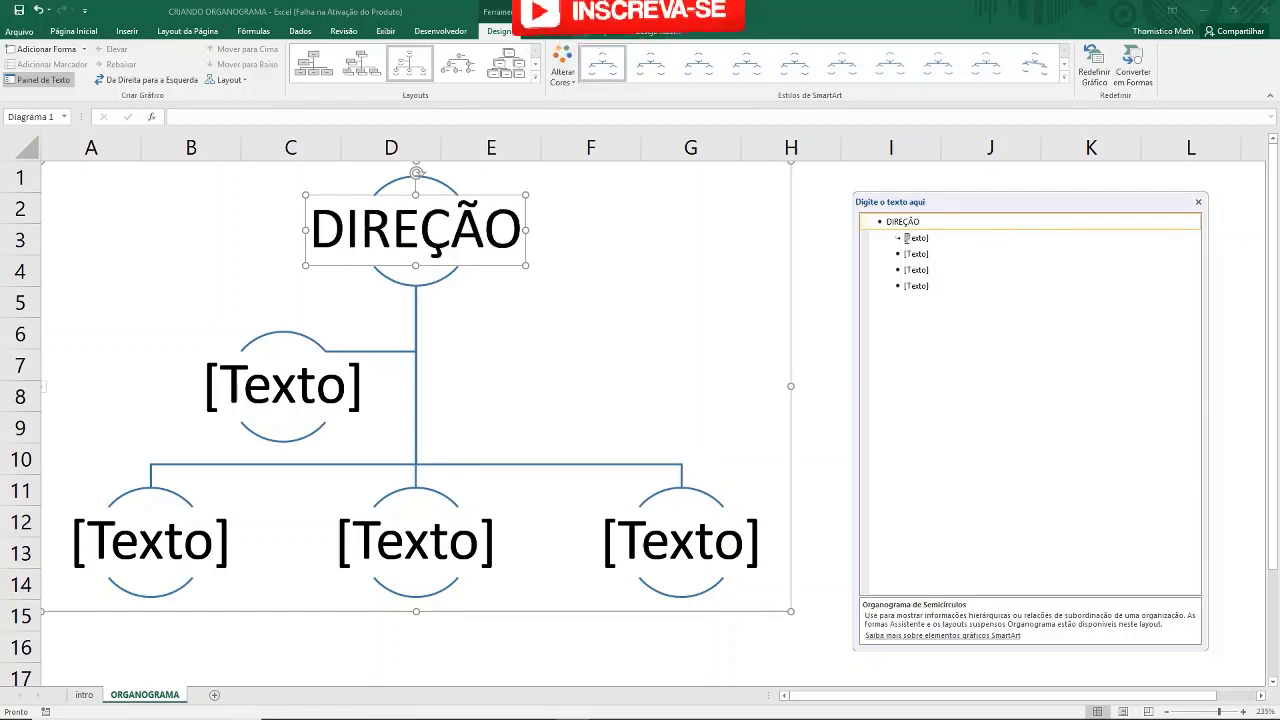
pyautogui.click(906, 238)
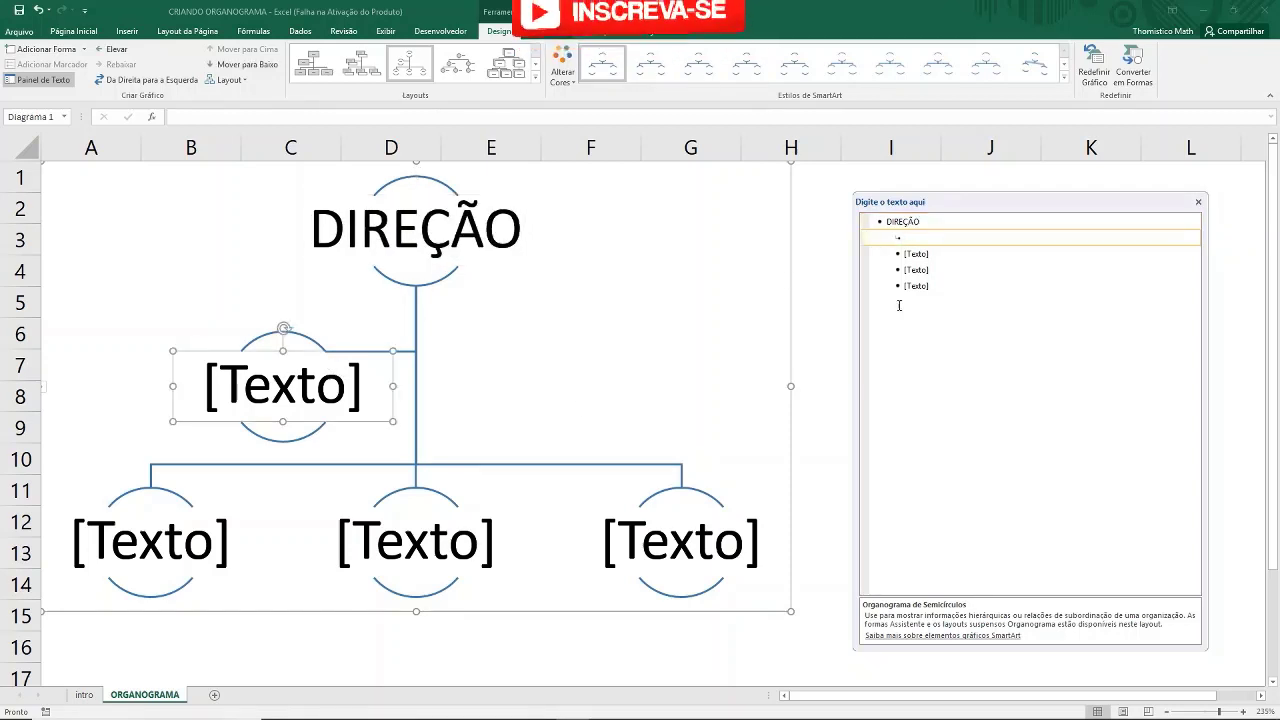
pyautogui.write('CO')
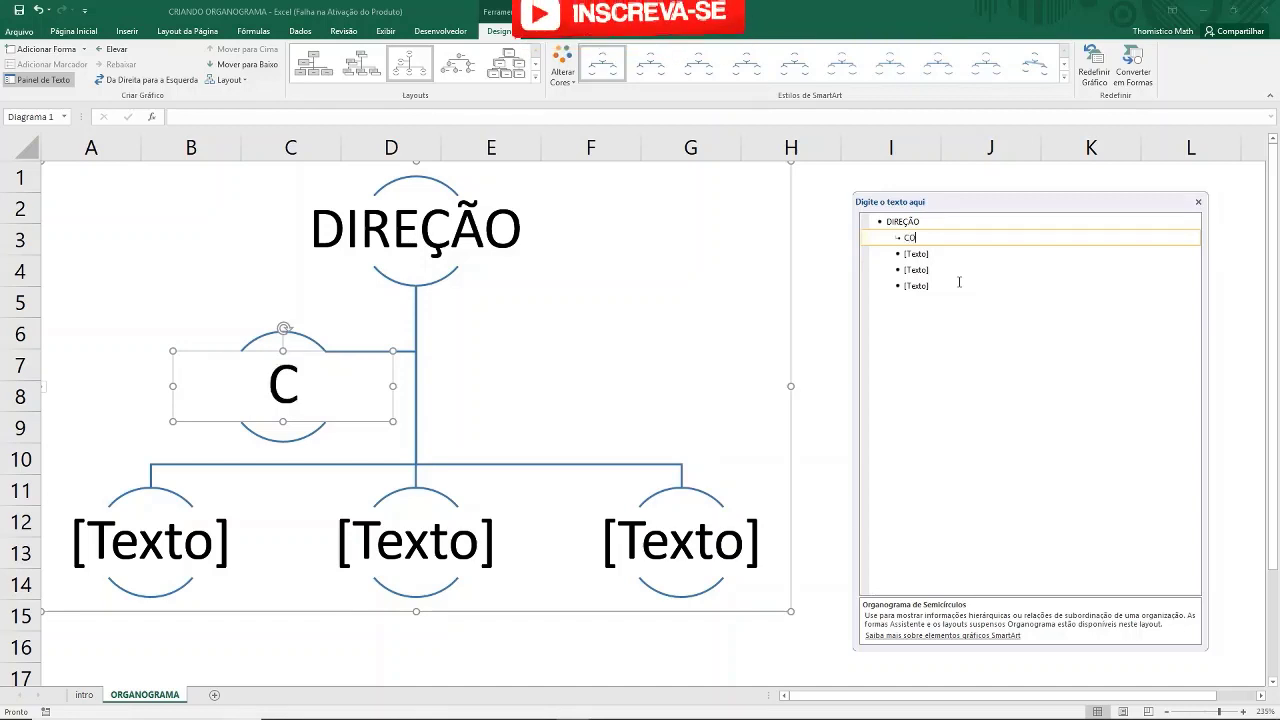
pyautogui.write('NSULTORI')
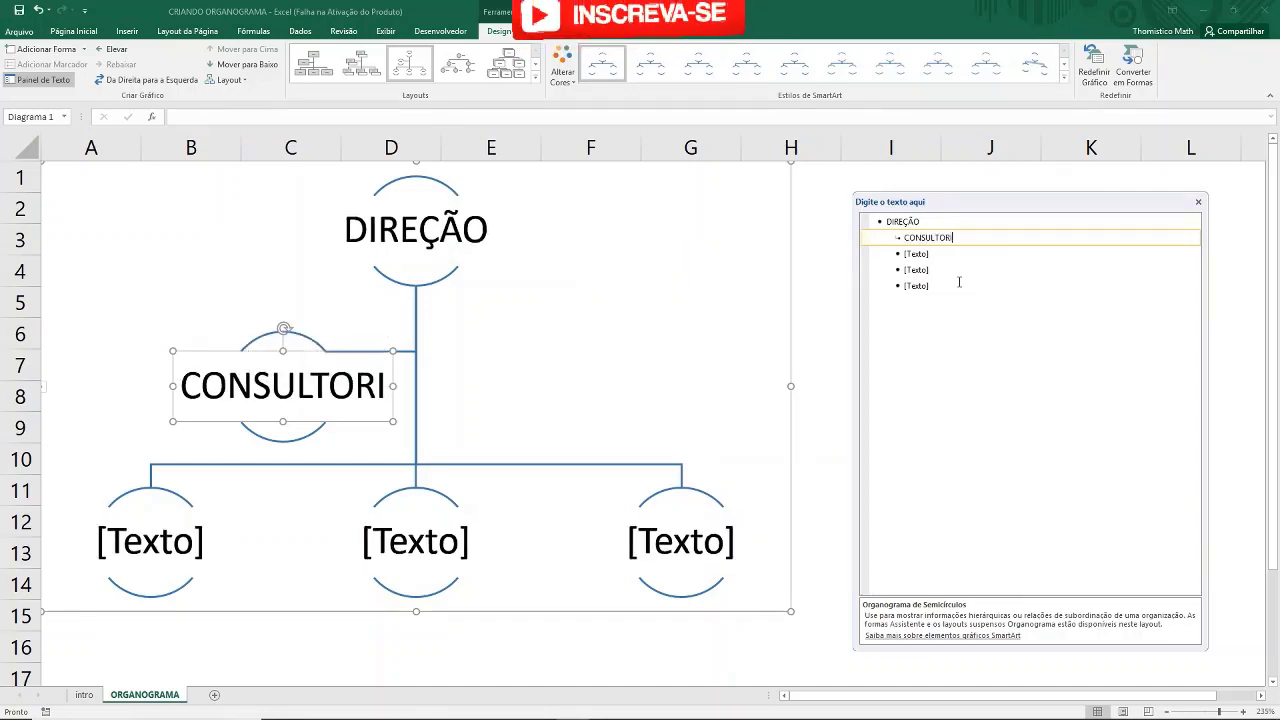
pyautogui.write('A')
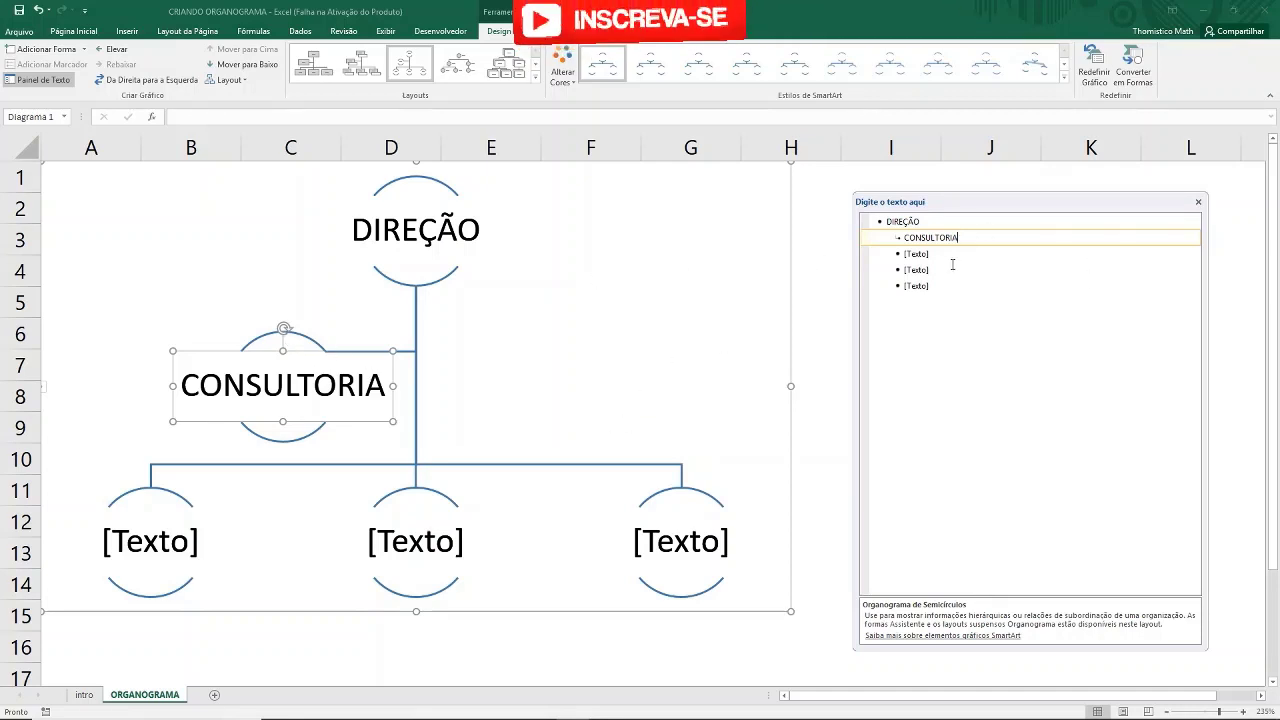
# - Label the lower boxes GERÊNCIA COMERCIAL, GERÊNCIA ADMINISTRATIVA and GERÊNCIA OPERACIONAL
pyautogui.click(912, 256)
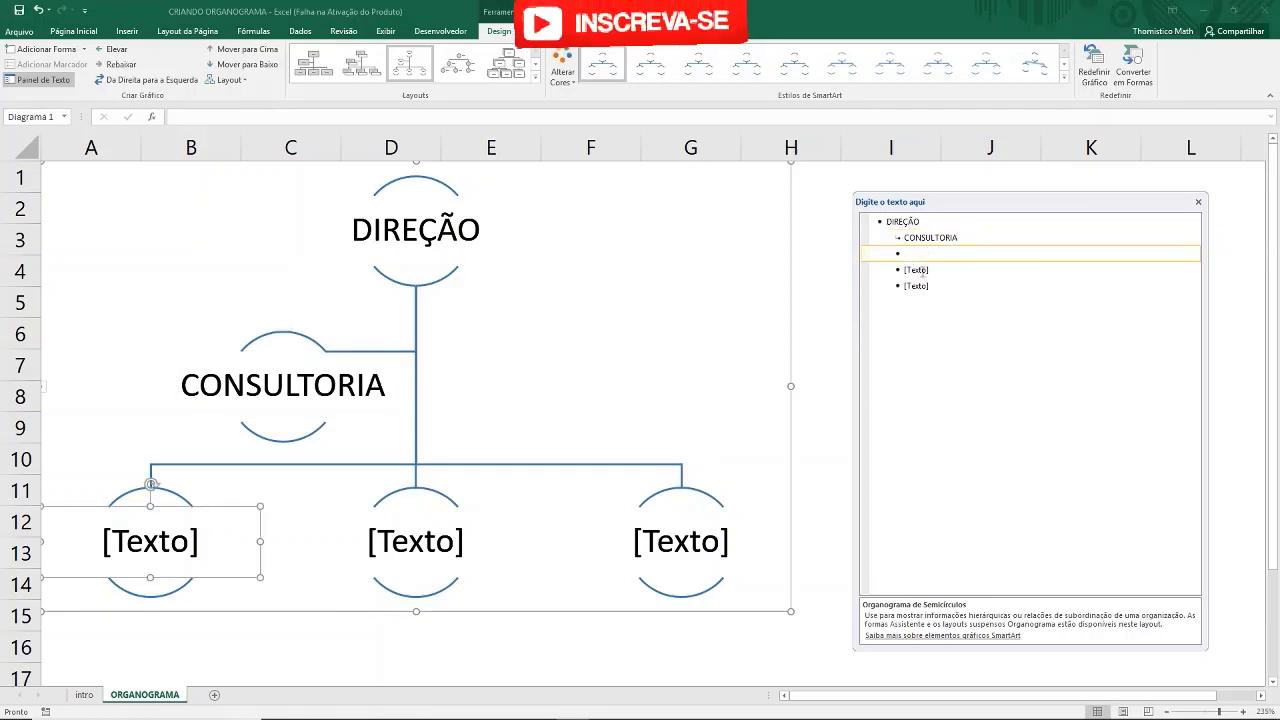
pyautogui.click(922, 270)
pyautogui.click(915, 255)
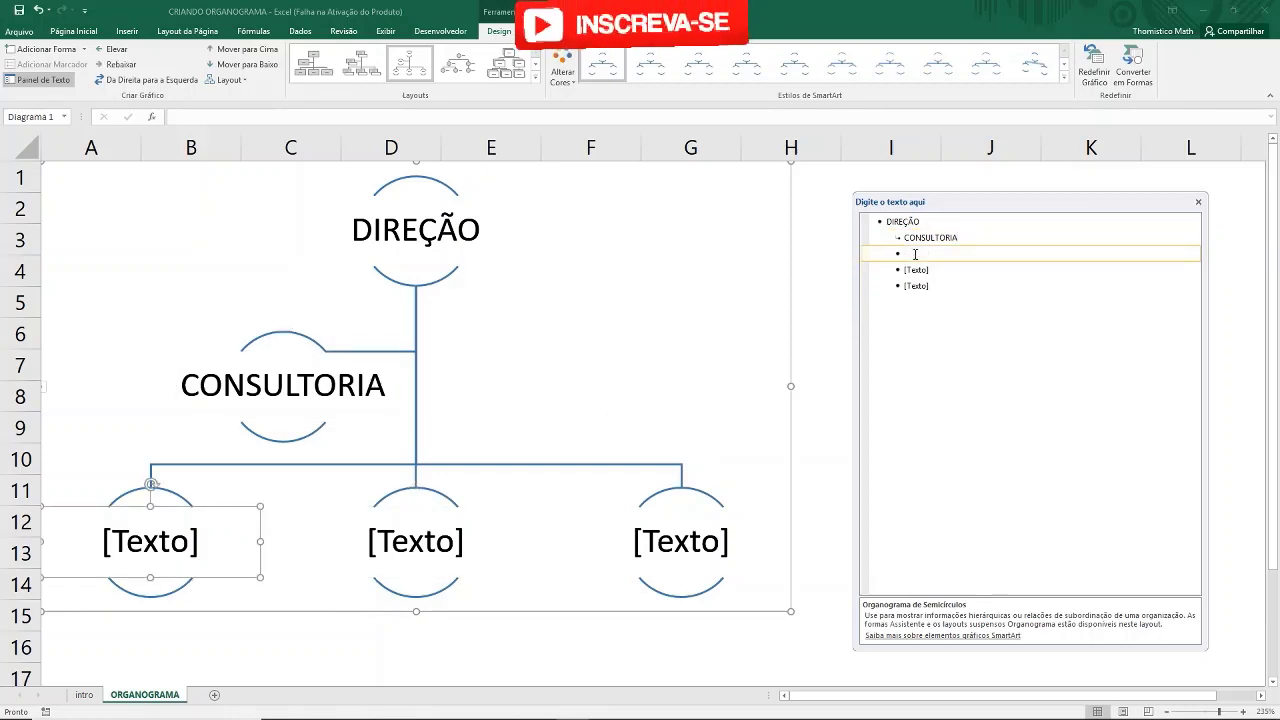
pyautogui.write('GERENCIA')
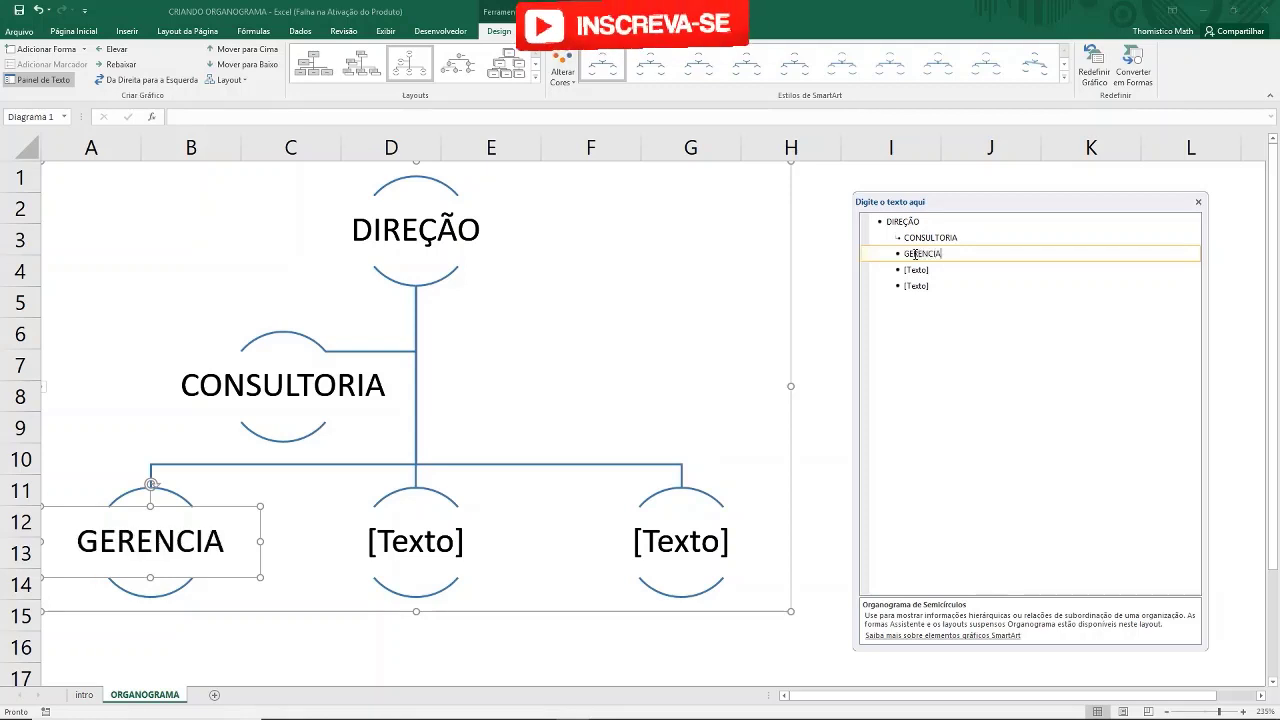
pyautogui.press('BackSpace')
pyautogui.press('BackSpace')
pyautogui.press('BackSpace')
pyautogui.press('BackSpace')
pyautogui.press('BackSpace')
pyautogui.press('BackSpace')
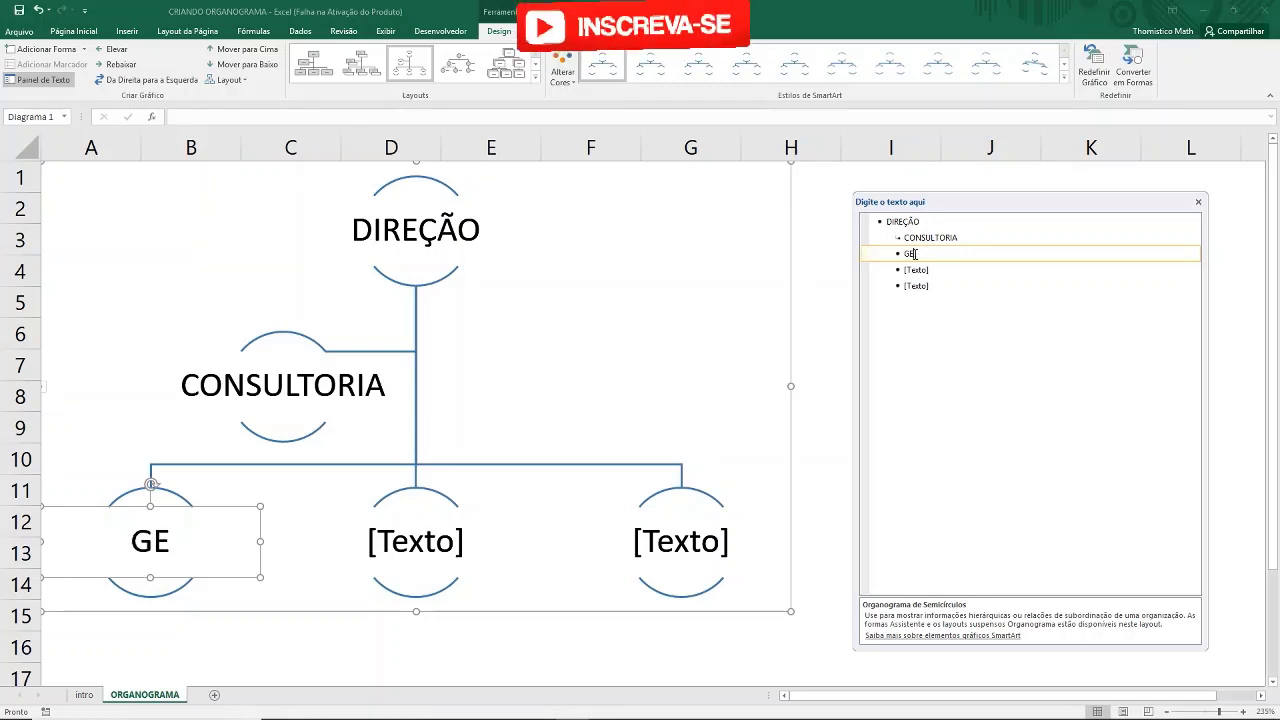
pyautogui.write('RÊNC')
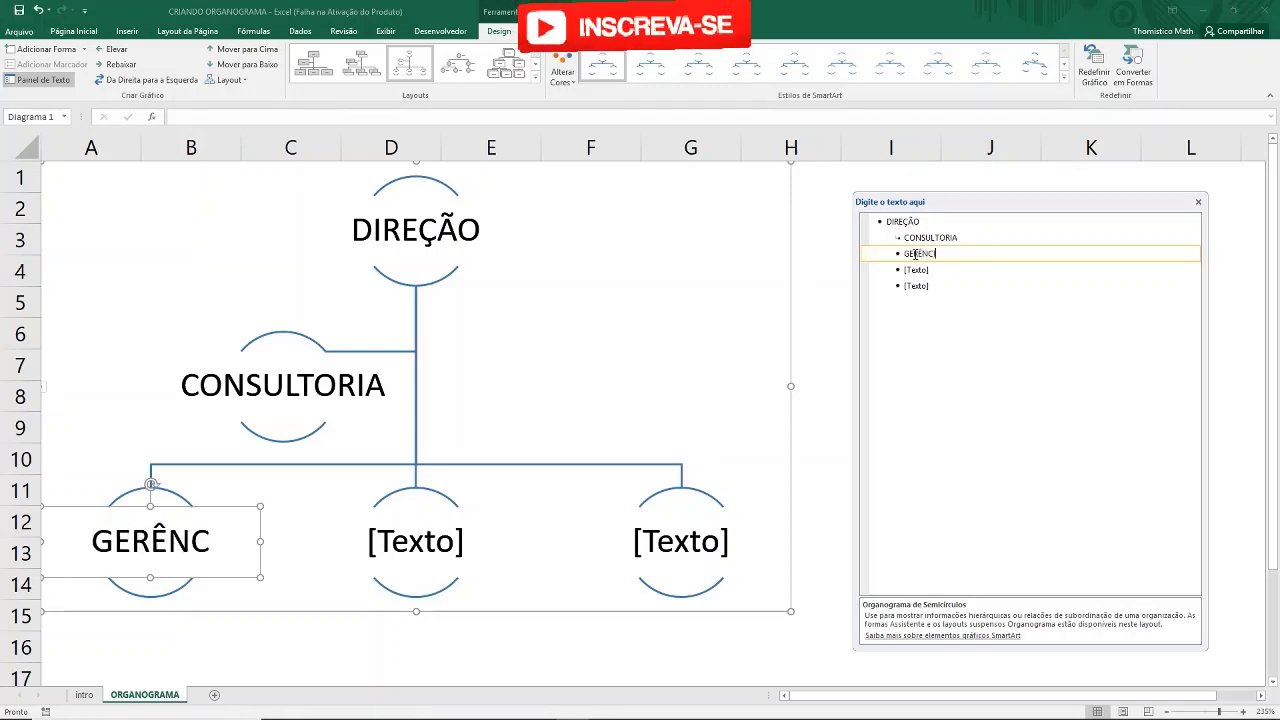
pyautogui.write('IA COMERC')
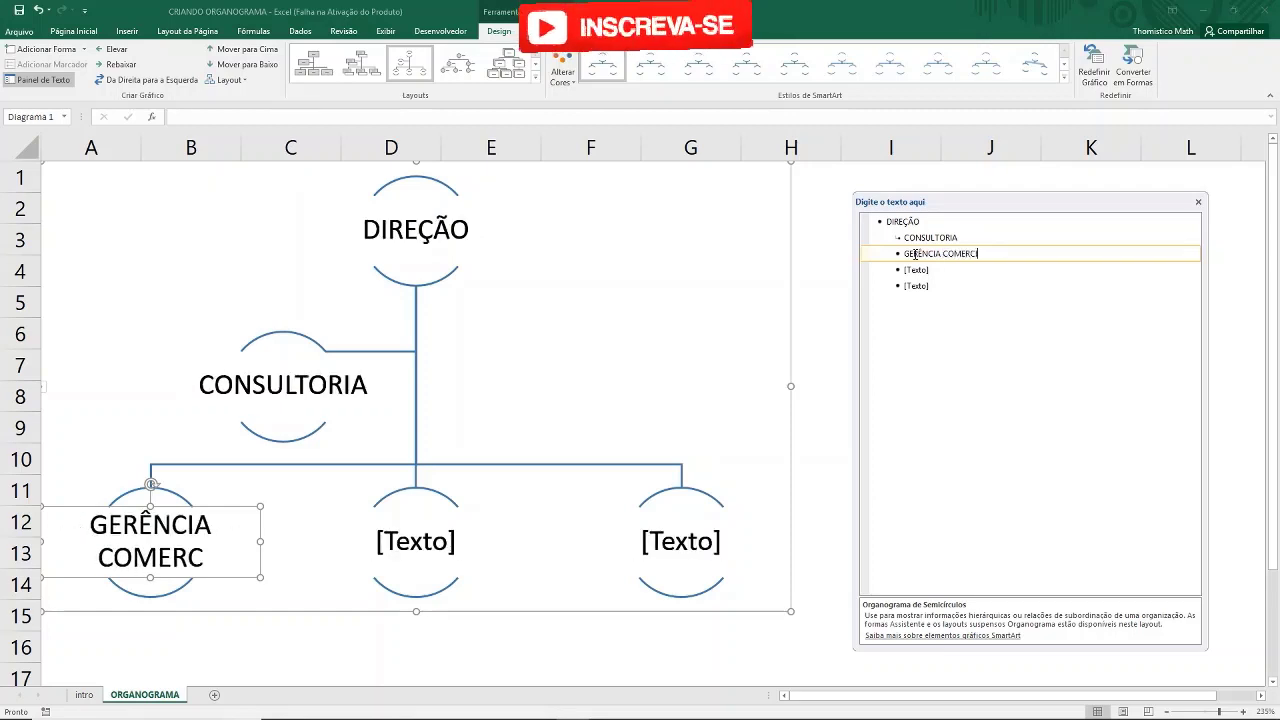
pyautogui.write('IAL')
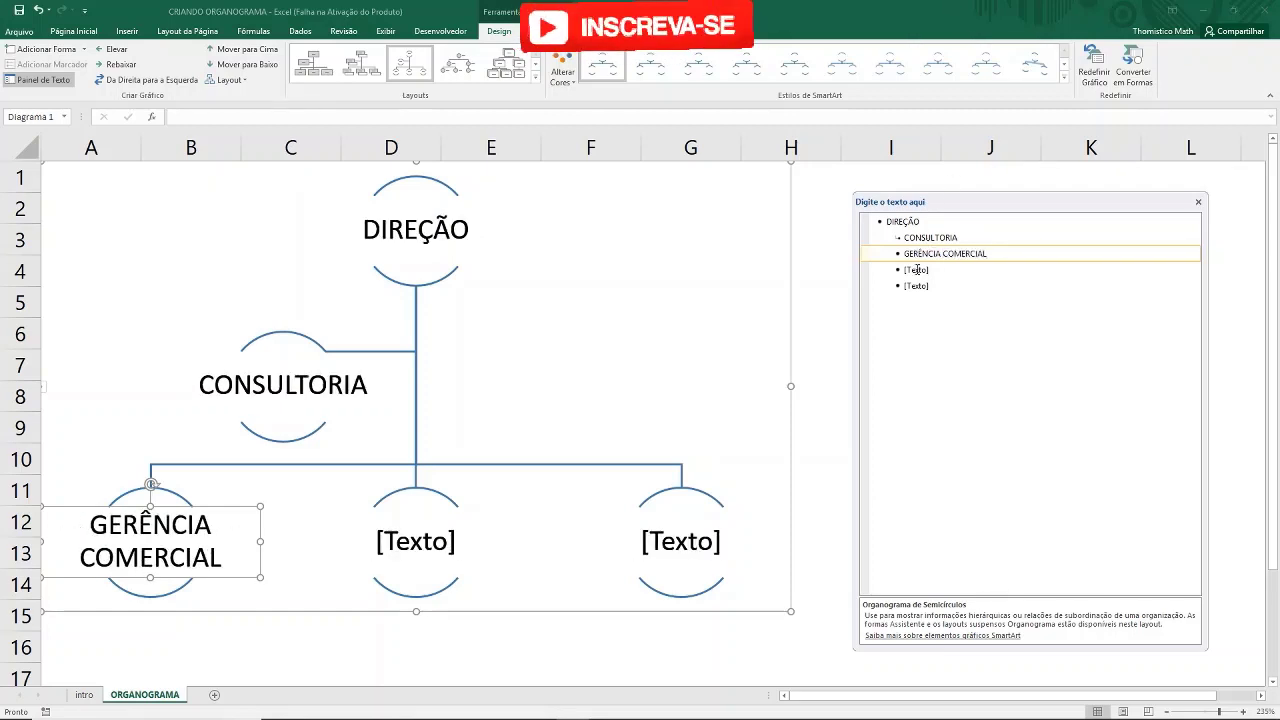
pyautogui.click(917, 270)
pyautogui.write('G')
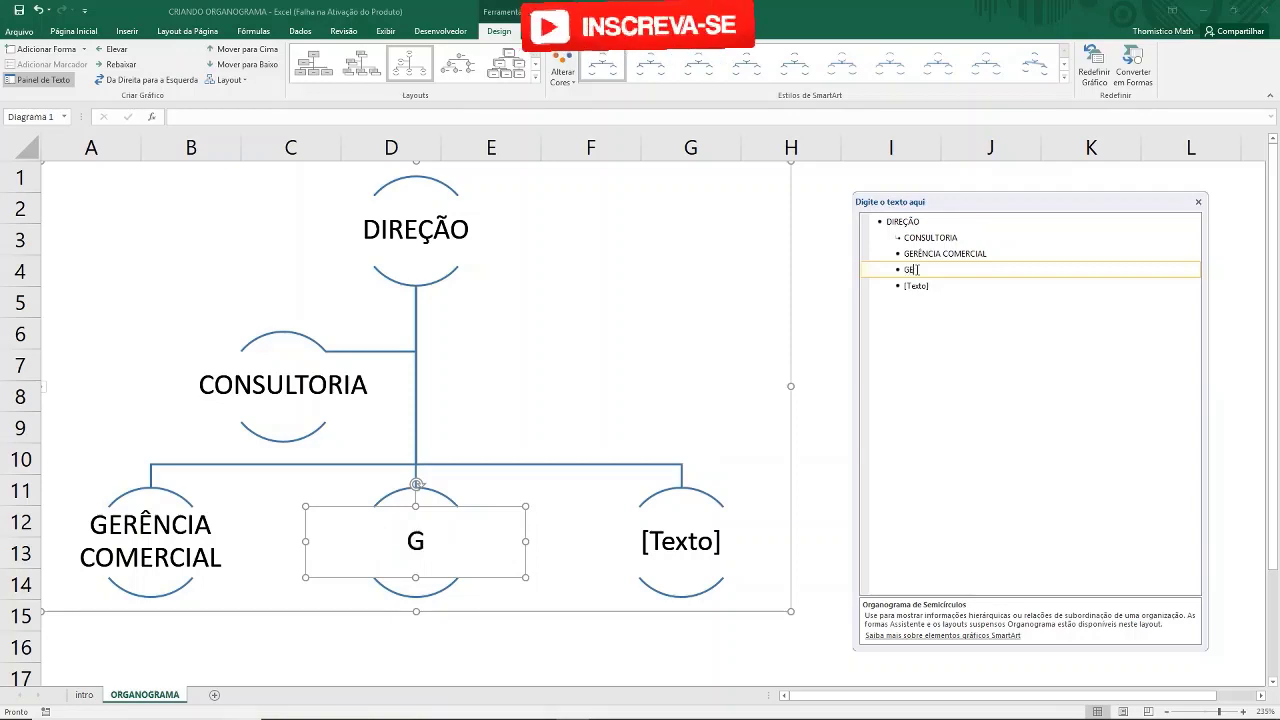
pyautogui.write('ERÊNCIA A')
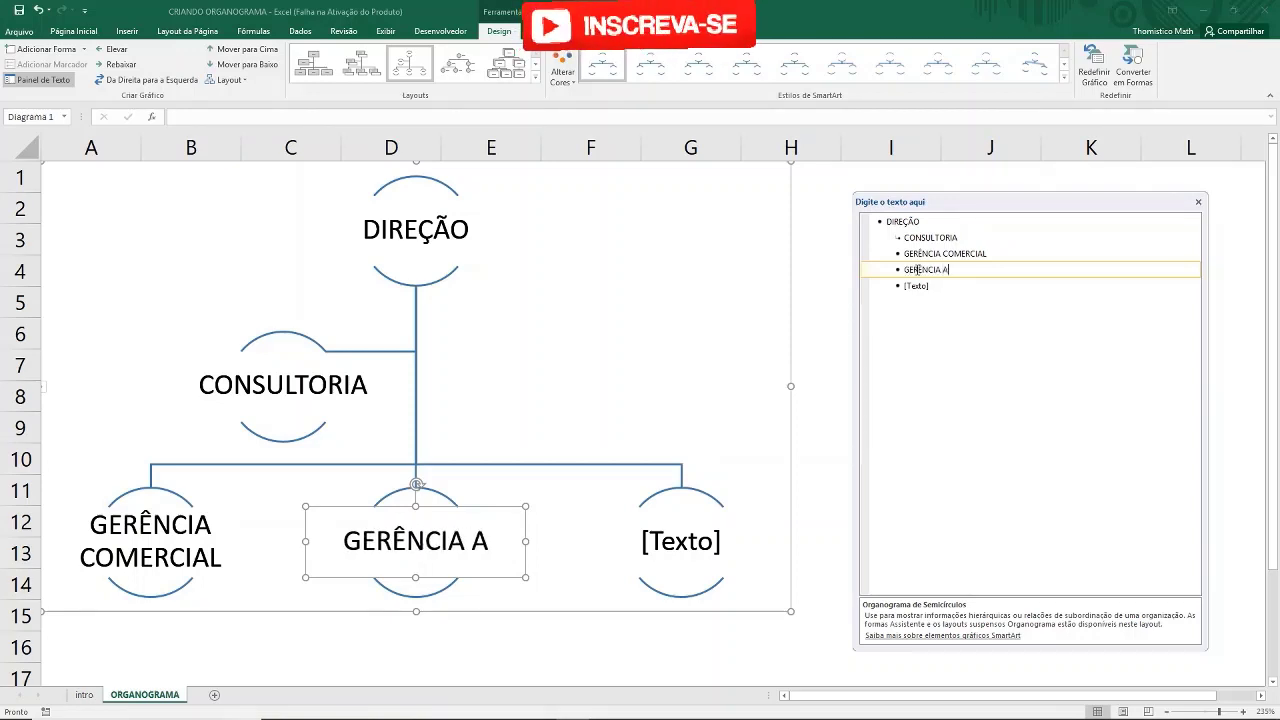
pyautogui.write('DMINISTRAT')
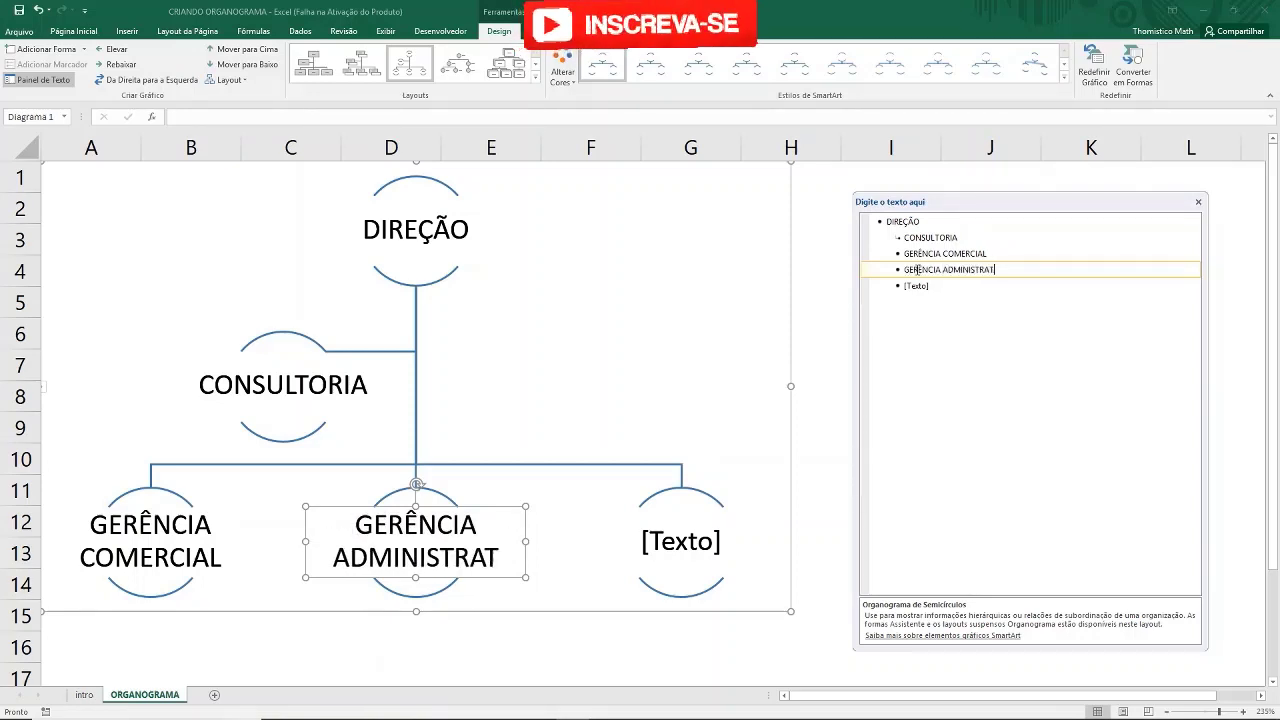
pyautogui.write('IVA')
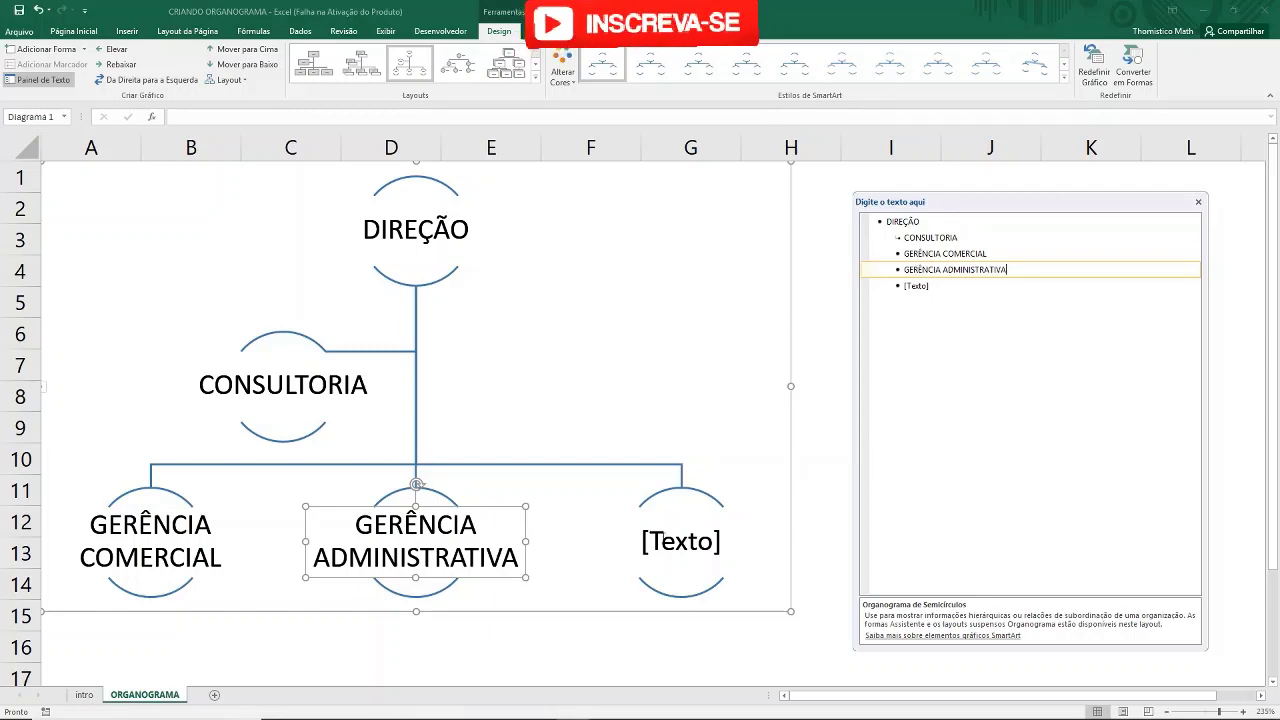
pyautogui.click(670, 543)
pyautogui.write('GE')
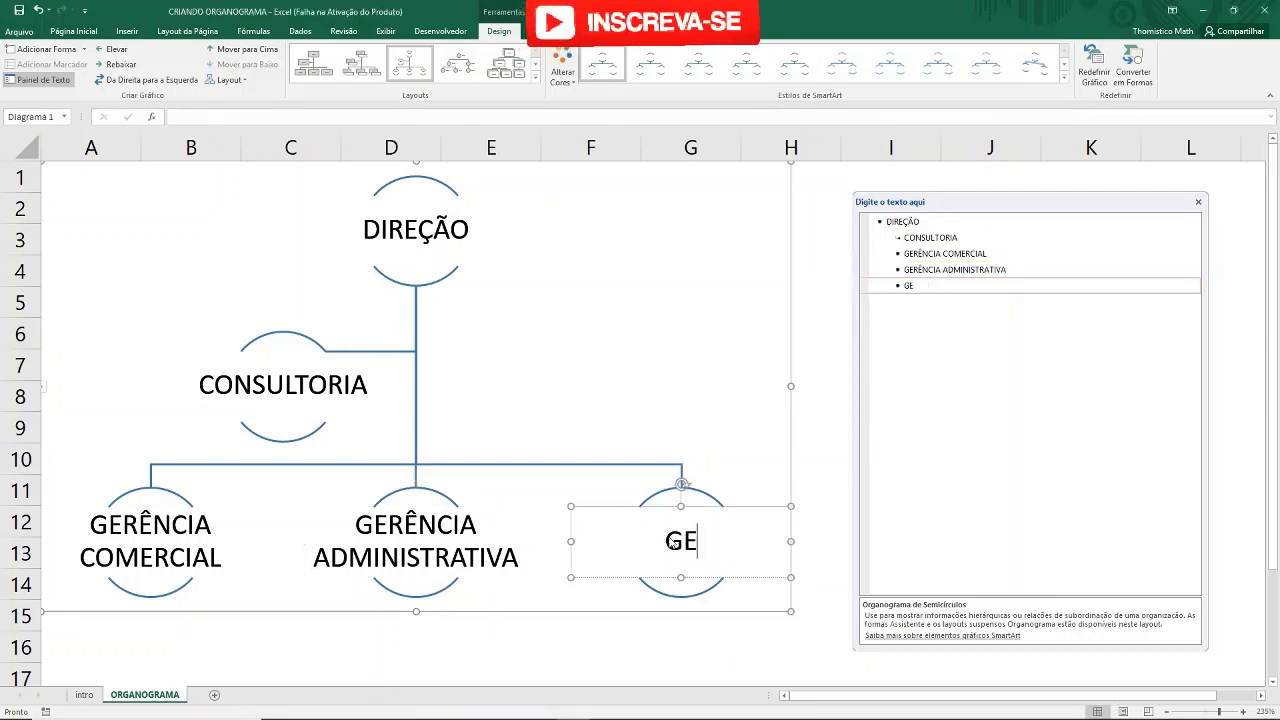
pyautogui.write('RÊNCIA')
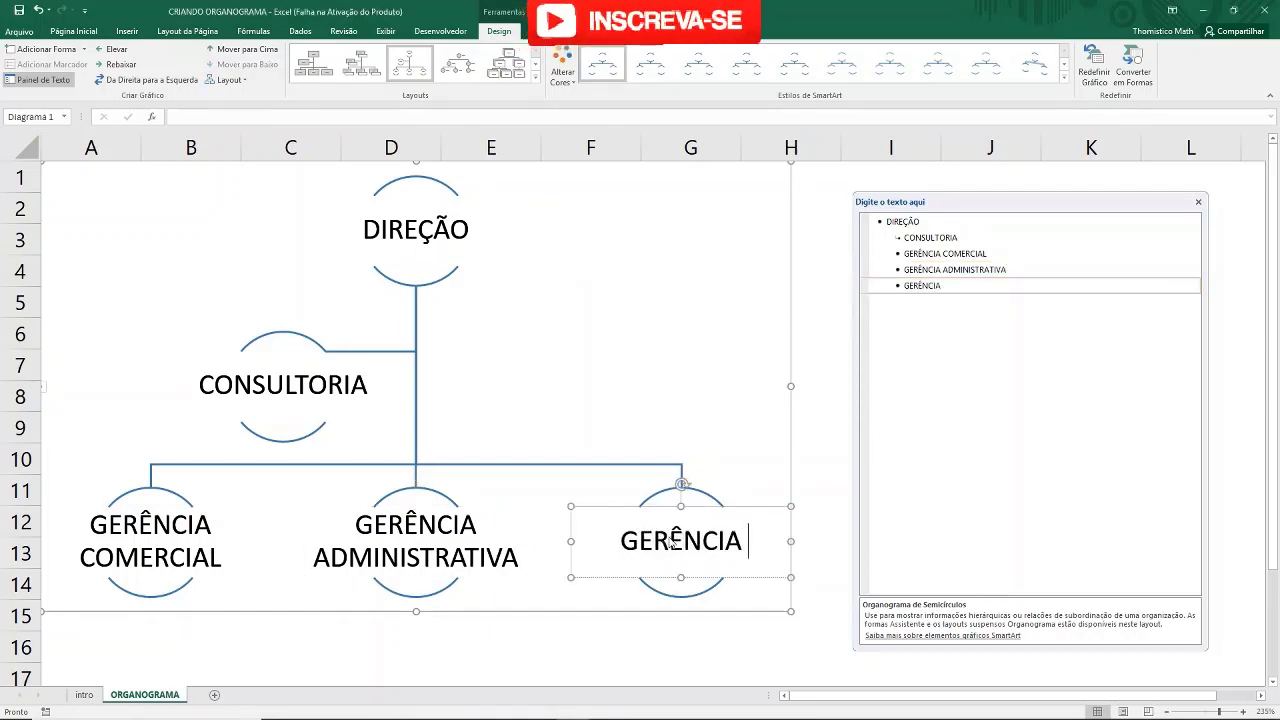
pyautogui.write(' OPER')
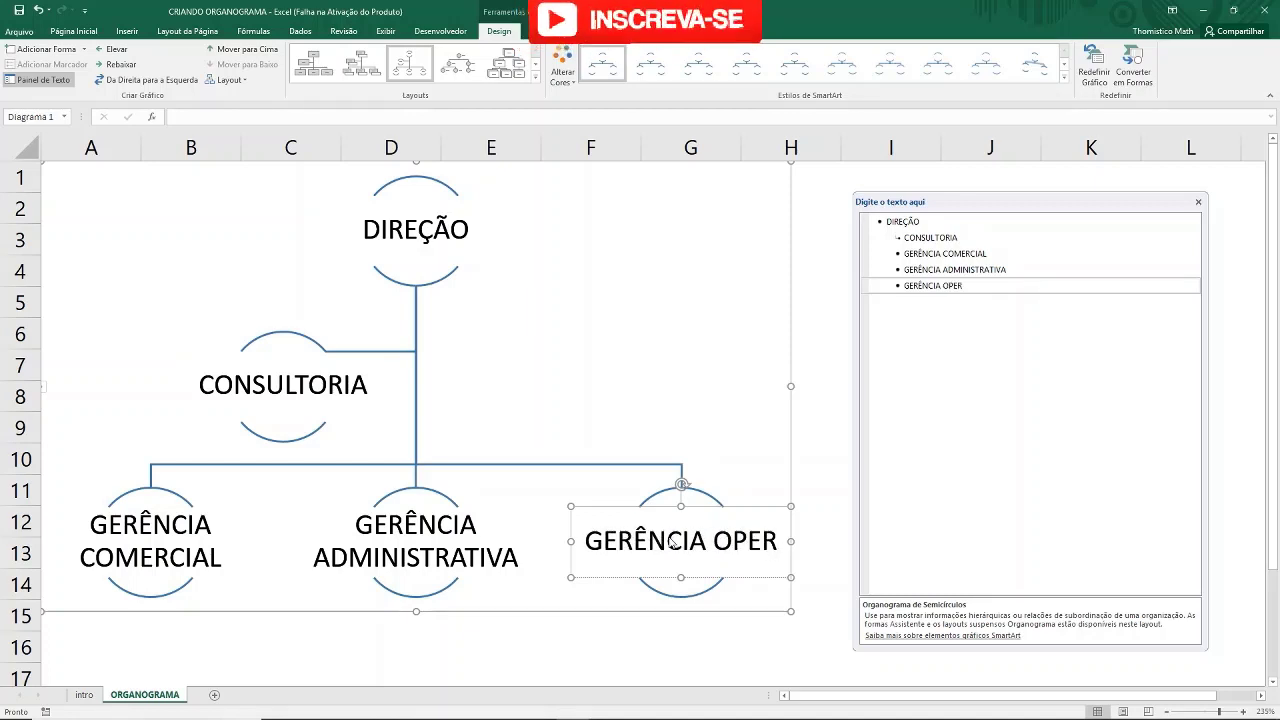
pyautogui.write('ACIONA')
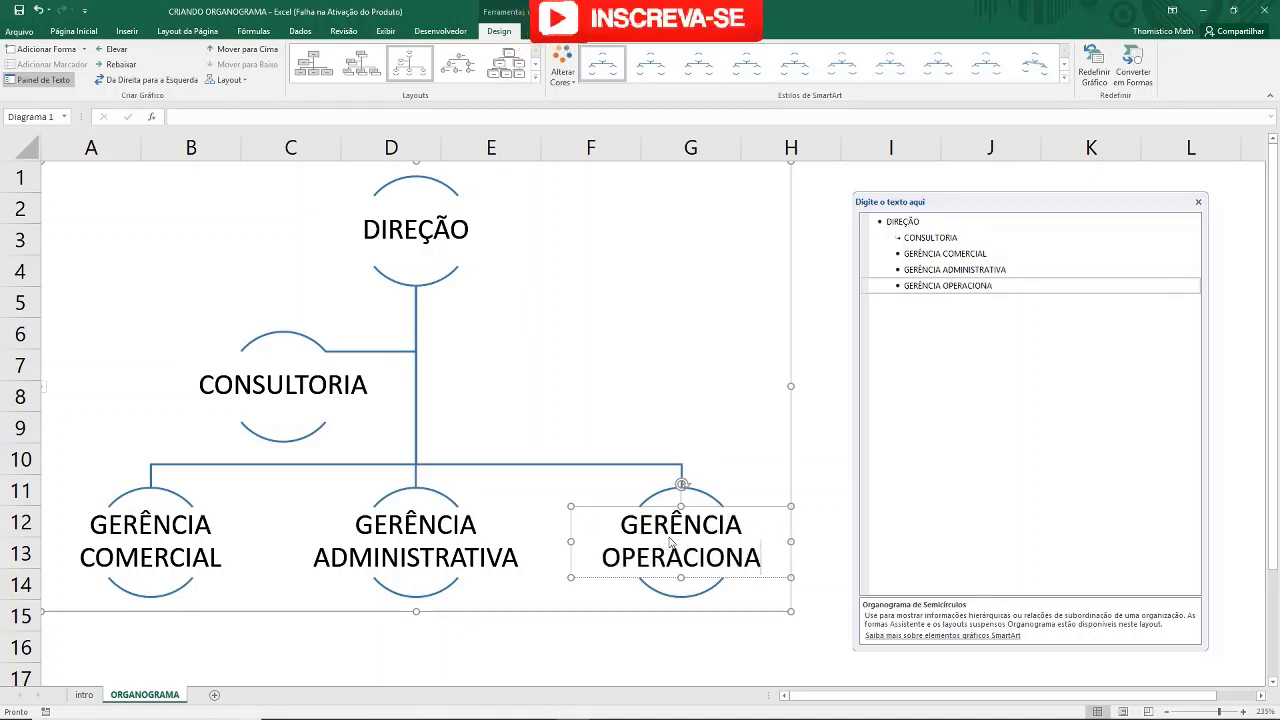
pyautogui.write('L')
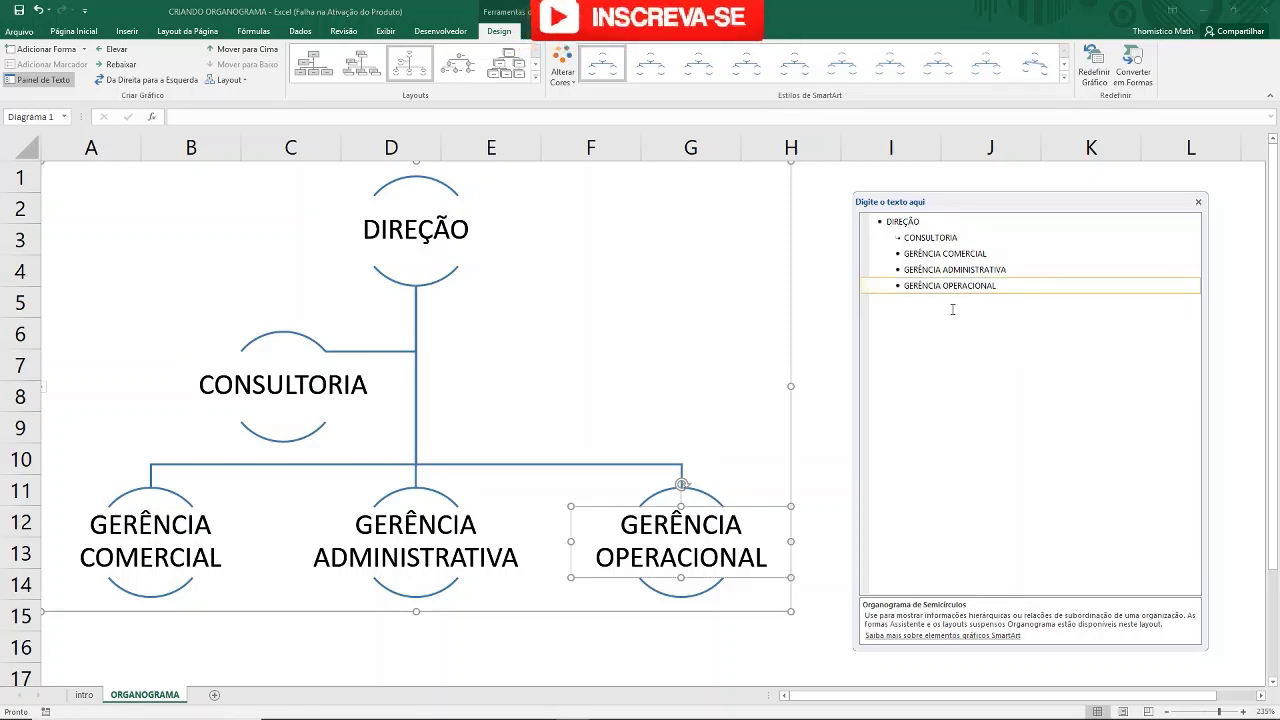
# - Add a new blank line after the GERÊNCIA COMERCIAL entry in the Text Pane
pyautogui.click(934, 254)
pyautogui.click(939, 269)
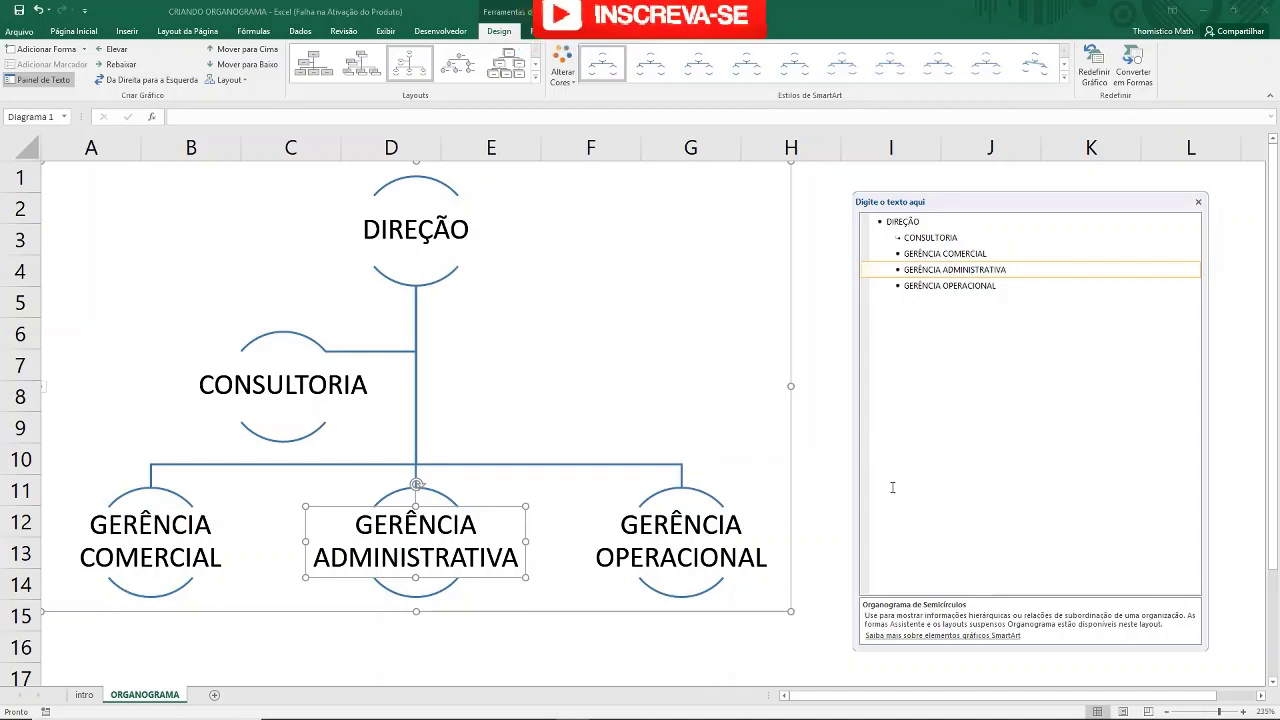
pyautogui.click(942, 254)
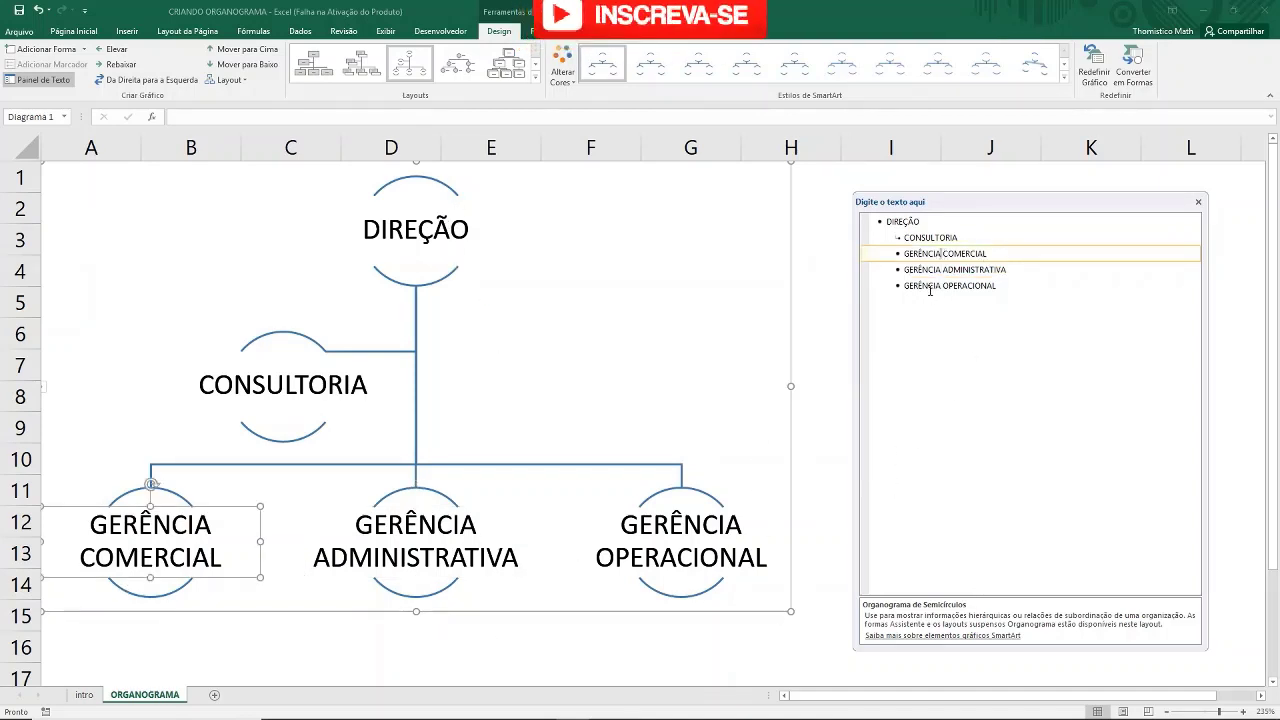
pyautogui.click(943, 270)
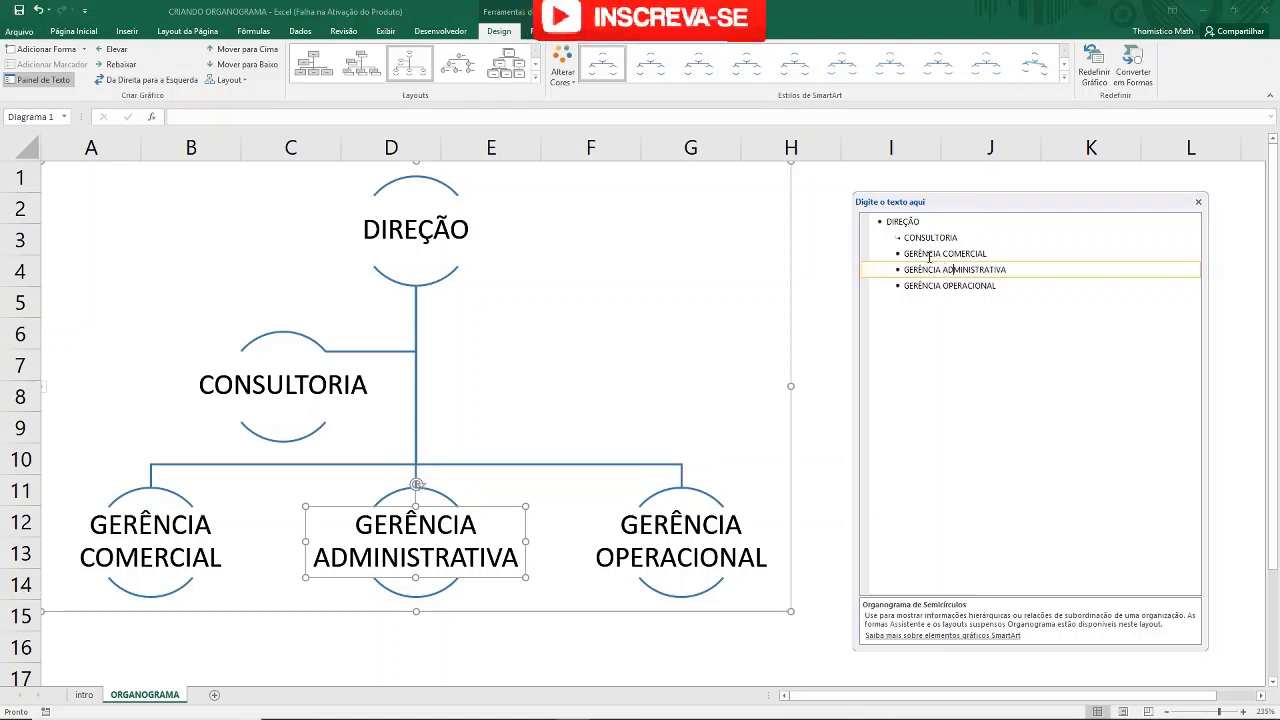
pyautogui.click(931, 254)
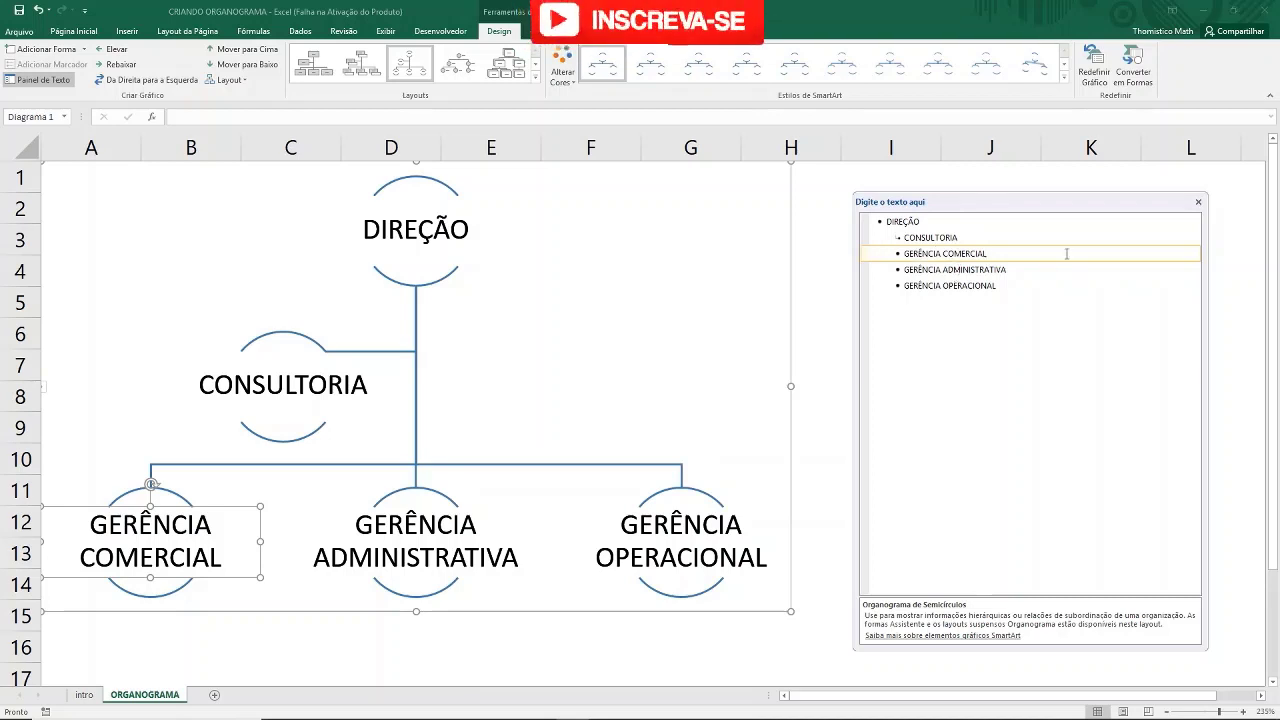
pyautogui.press('Return')
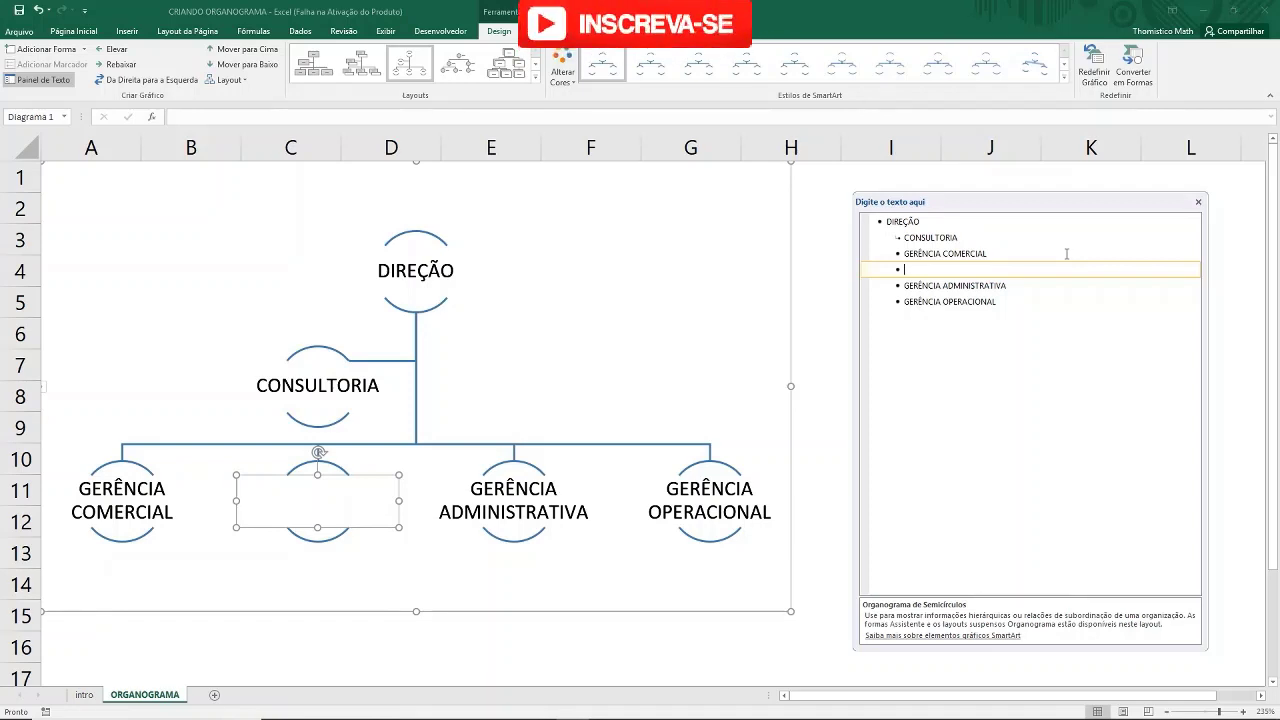
# - Demote the new line and enter CALL CENTER and EXTERNO under GERÊNCIA COMERCIAL
pyautogui.press('Tab')
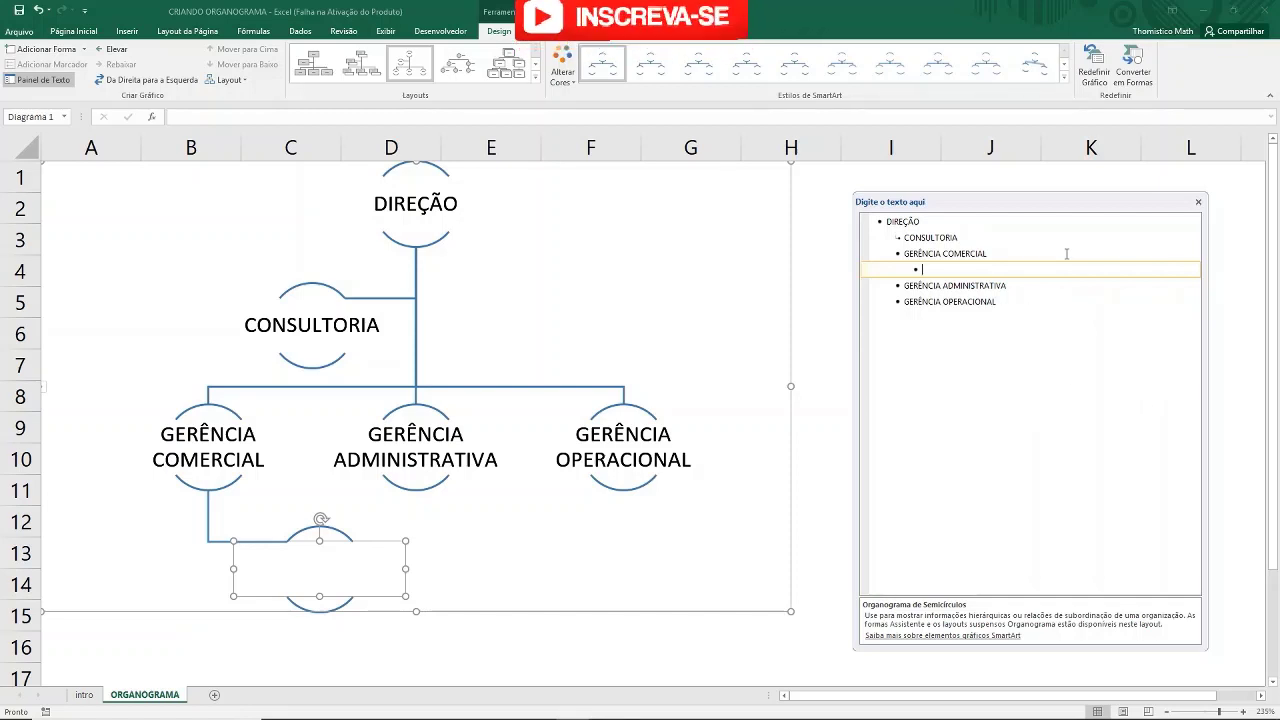
pyautogui.write('CALL CE')
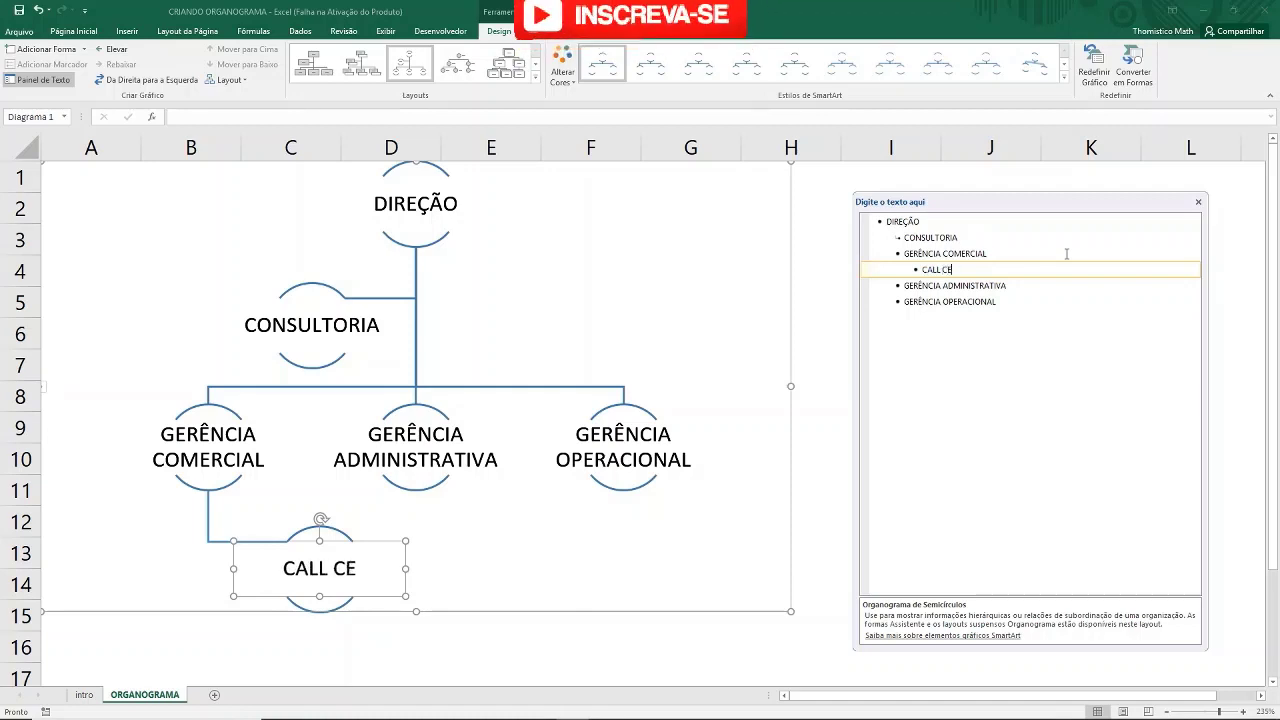
pyautogui.write('NTER')
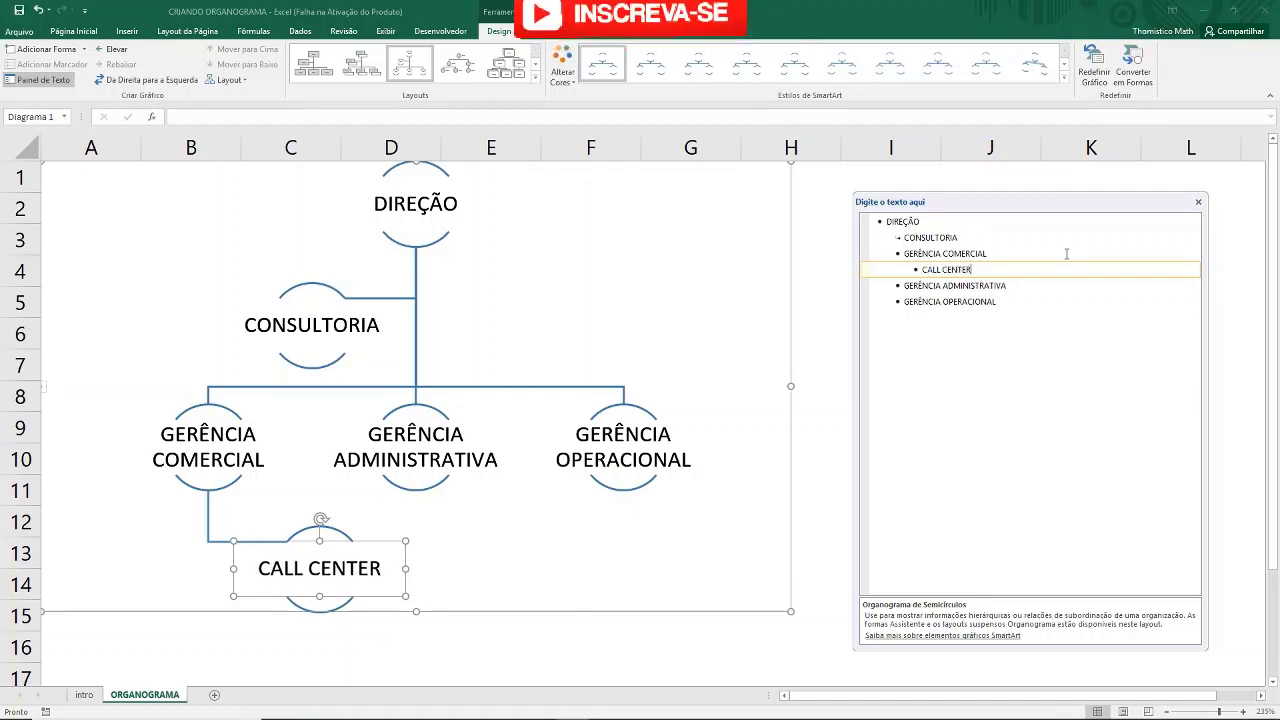
pyautogui.press('Return')
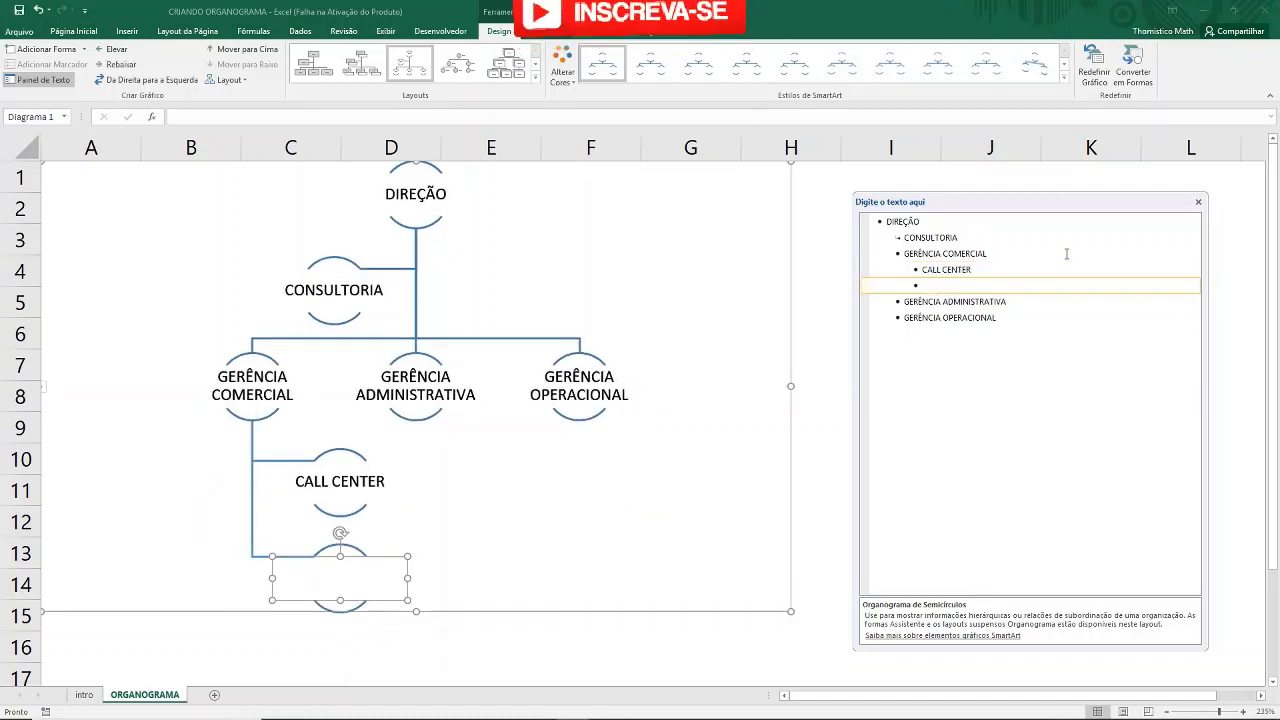
pyautogui.write('EXT')
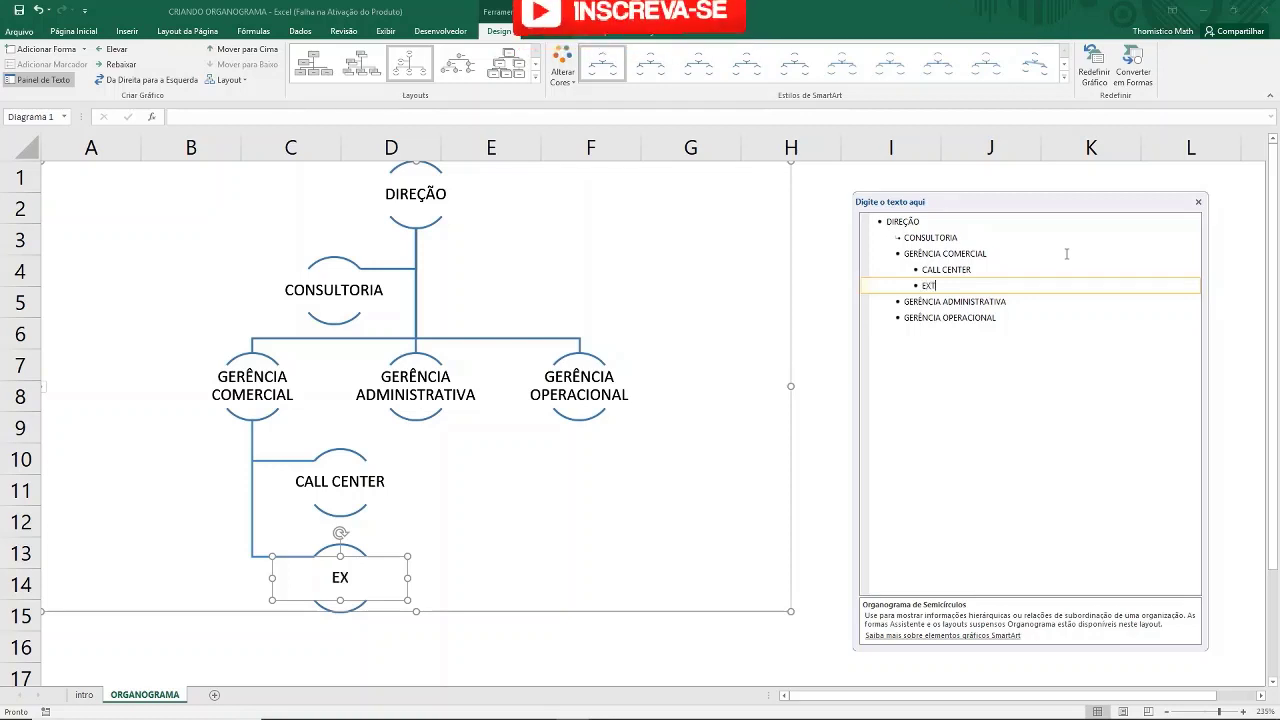
pyautogui.write('ERNO')
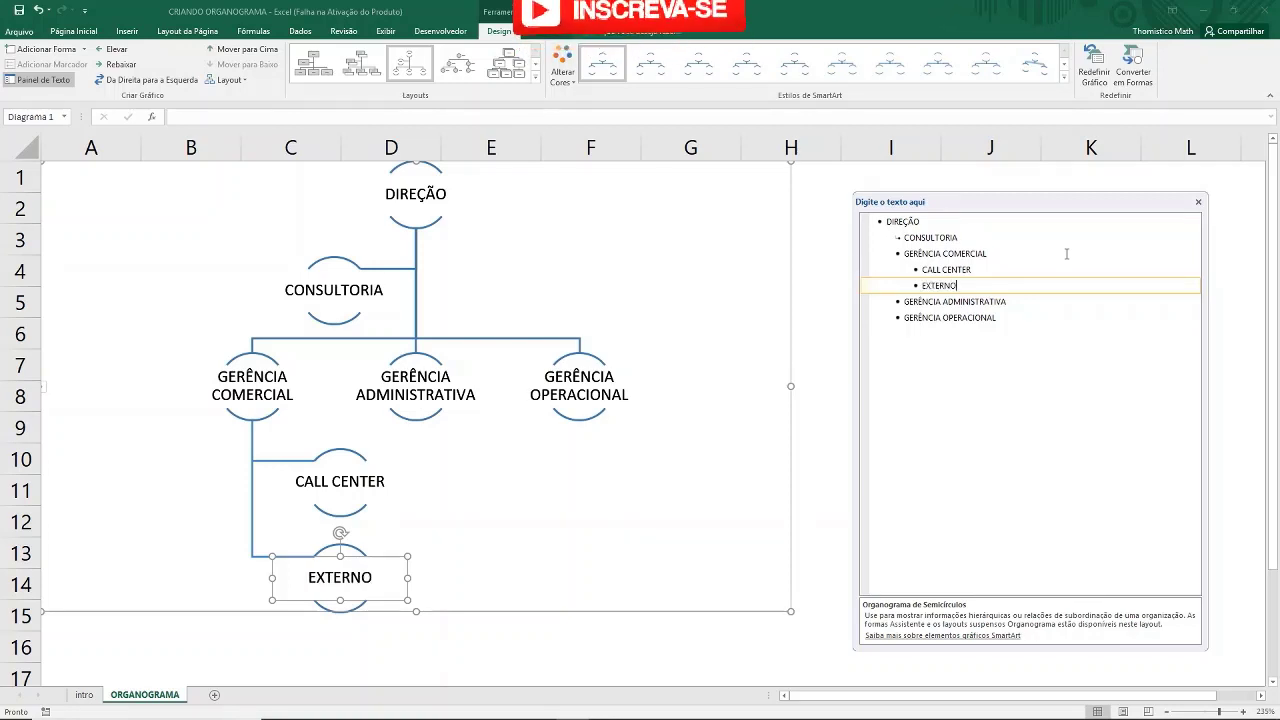
pyautogui.click(986, 304)
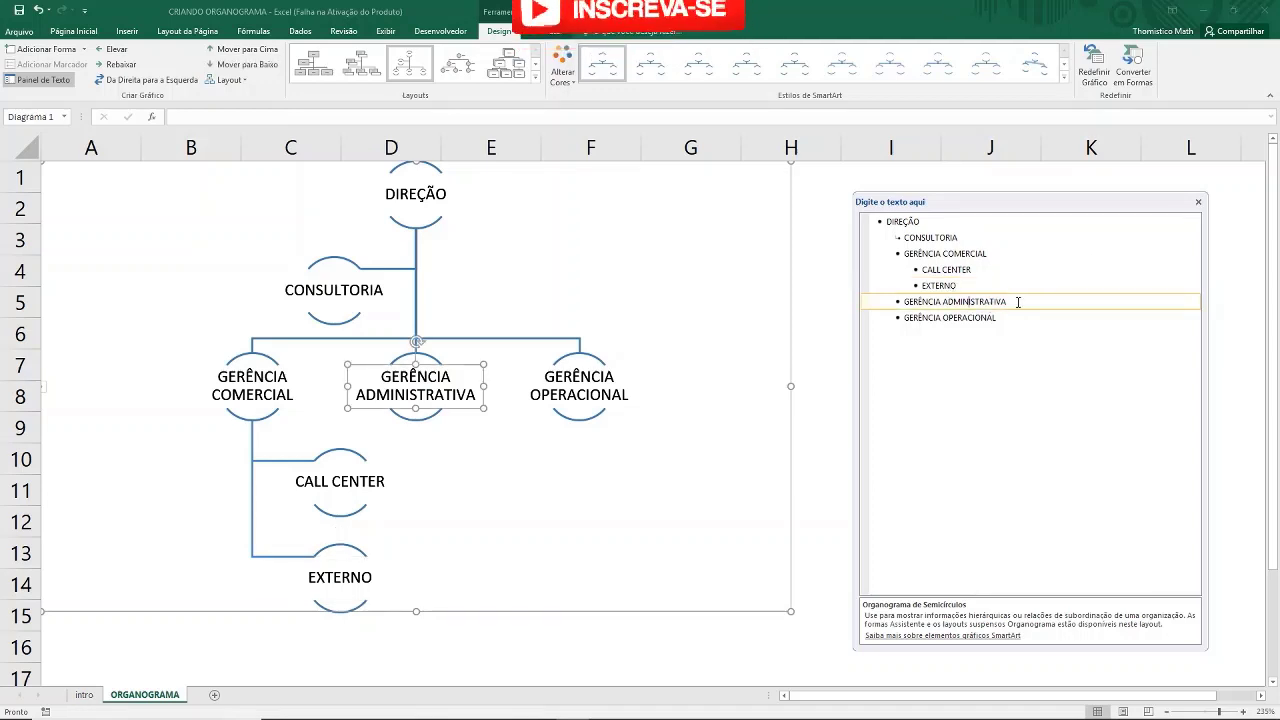
# - Insert demoted lines RH, FINANCEIRO and DEP. PESSOAL below GERÊNCIA ADMINISTRATIVA
pyautogui.press('Return')
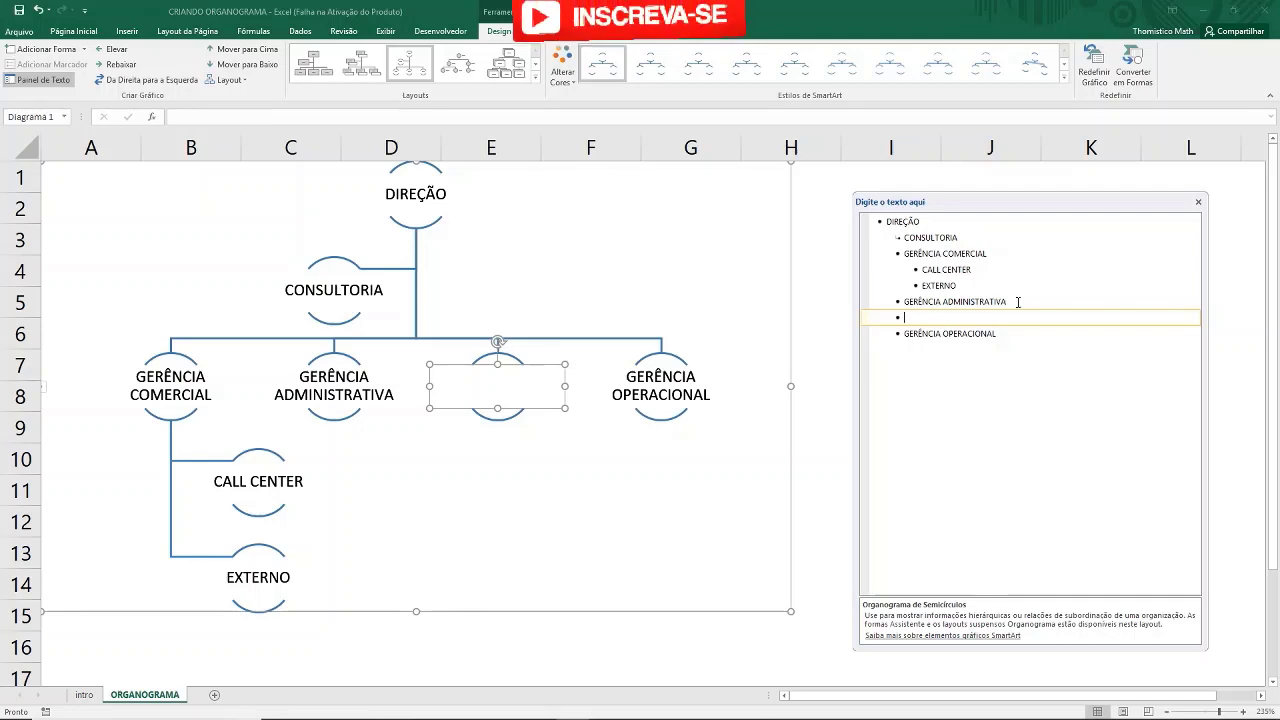
pyautogui.press('Tab')
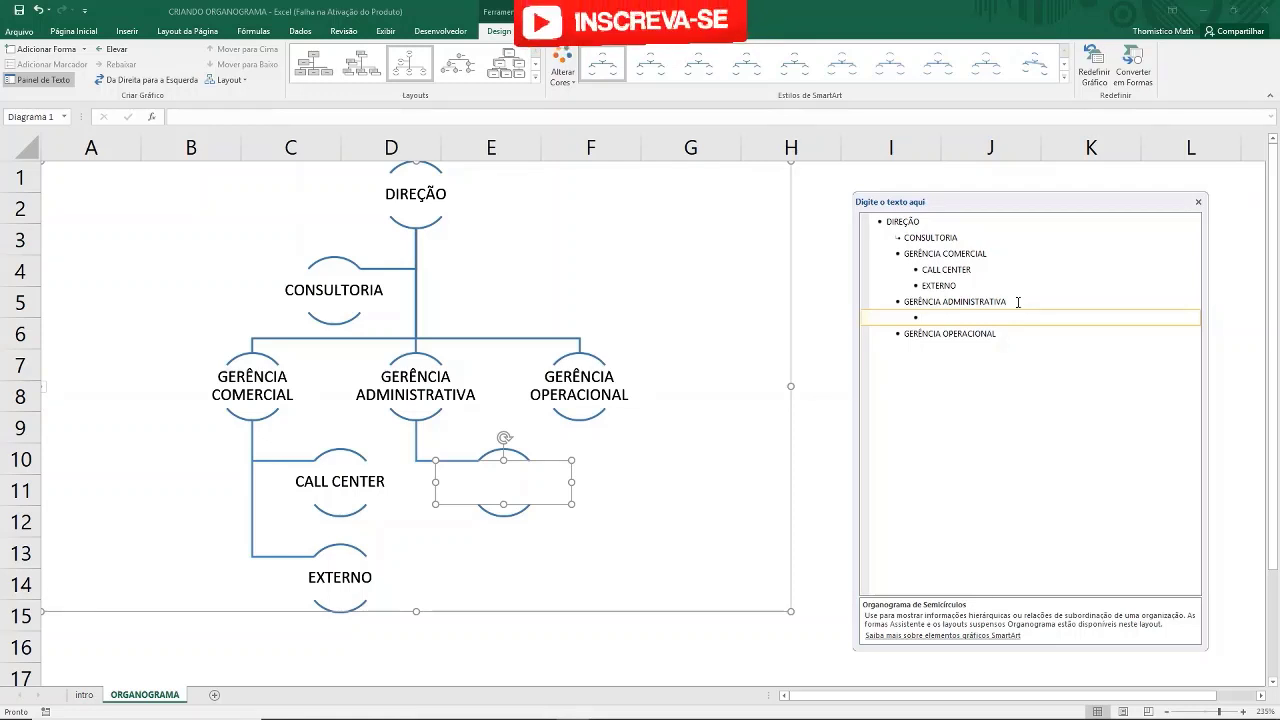
pyautogui.write('R')
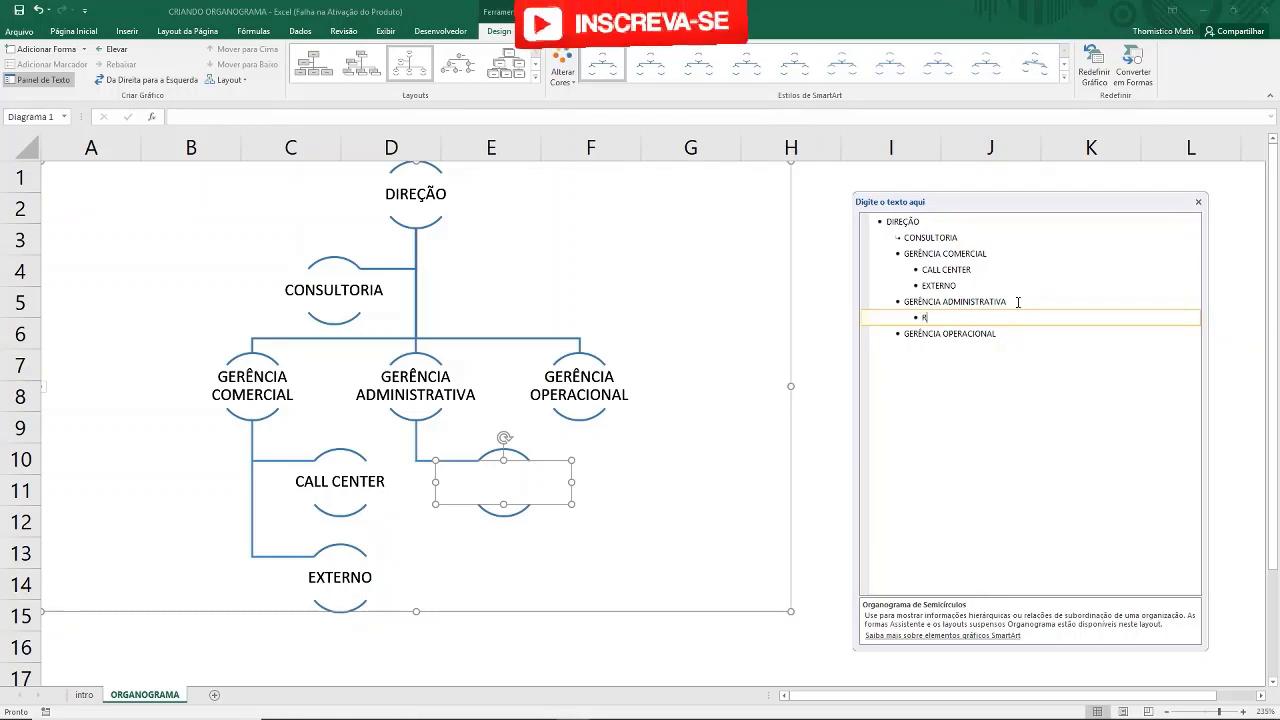
pyautogui.write('H')
pyautogui.press('Return')
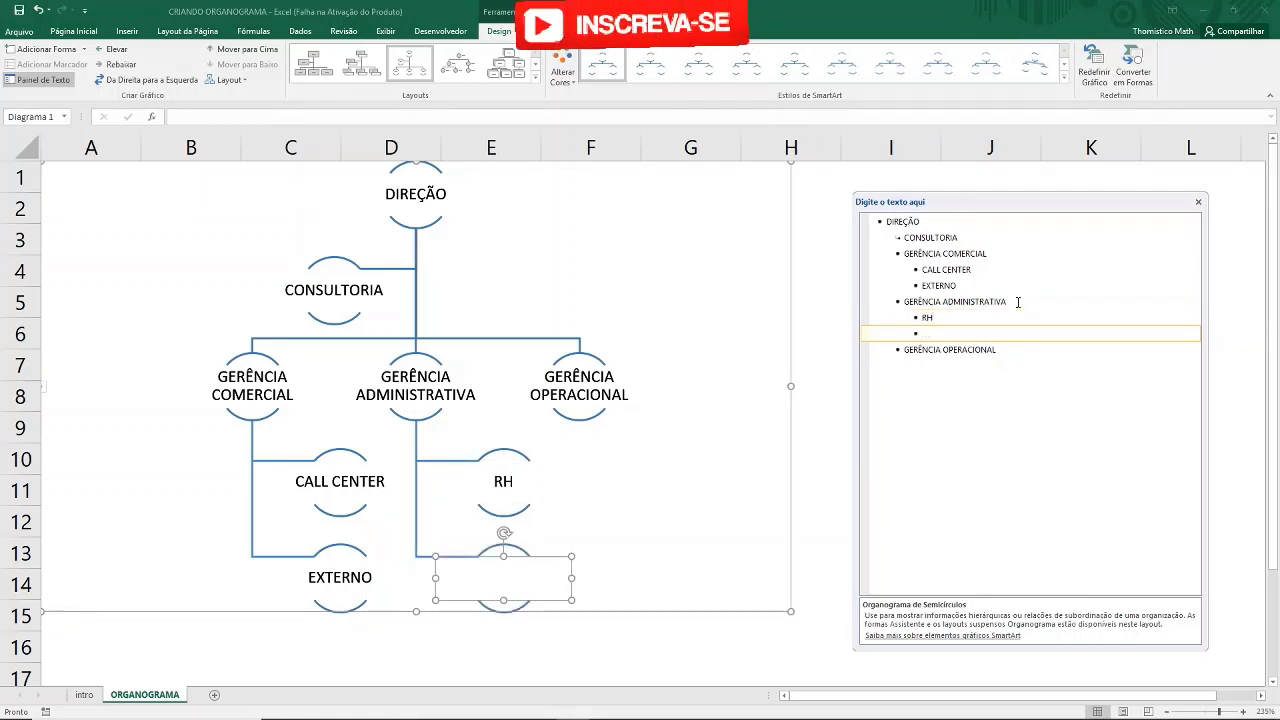
pyautogui.write('FINAN')
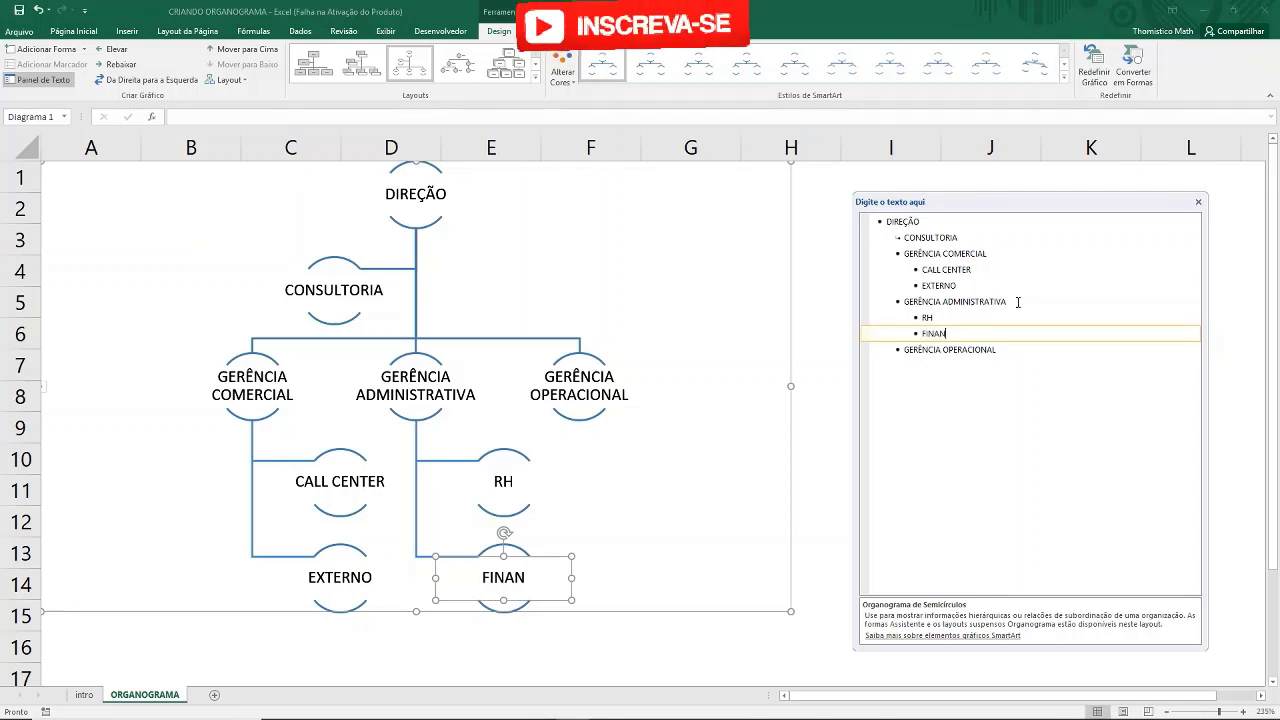
pyautogui.write('CEIRO')
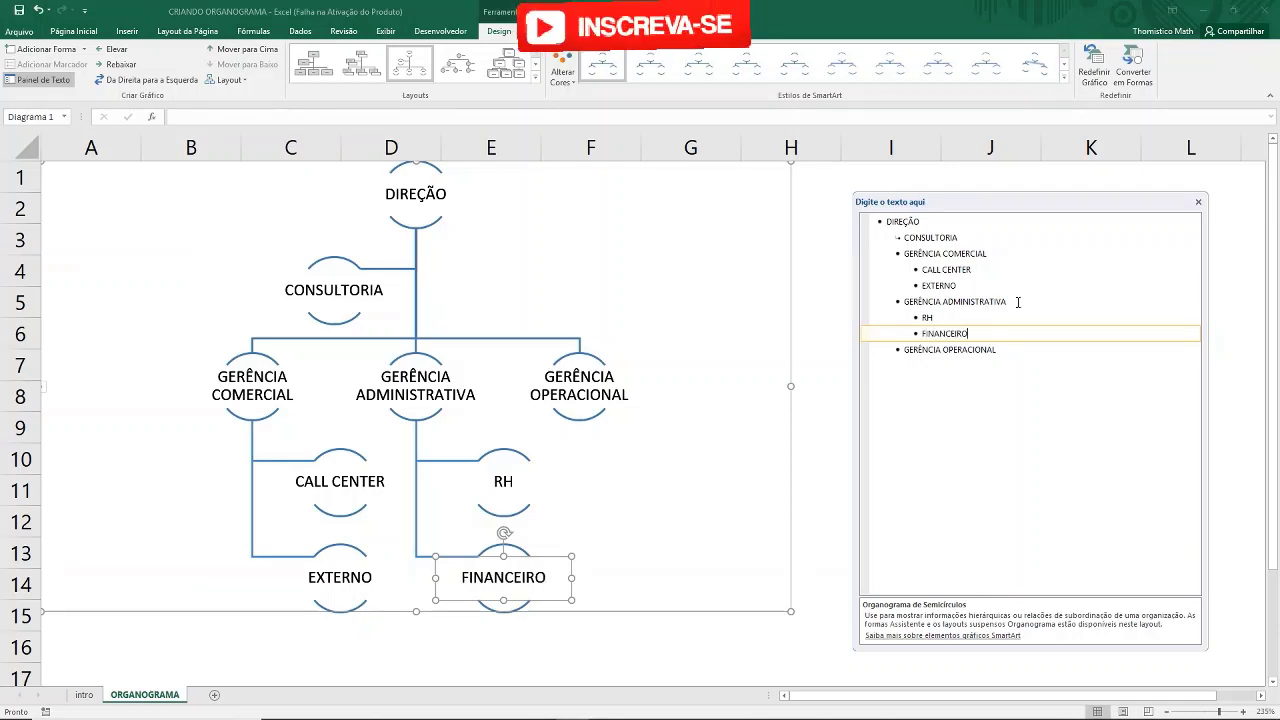
pyautogui.press('Return')
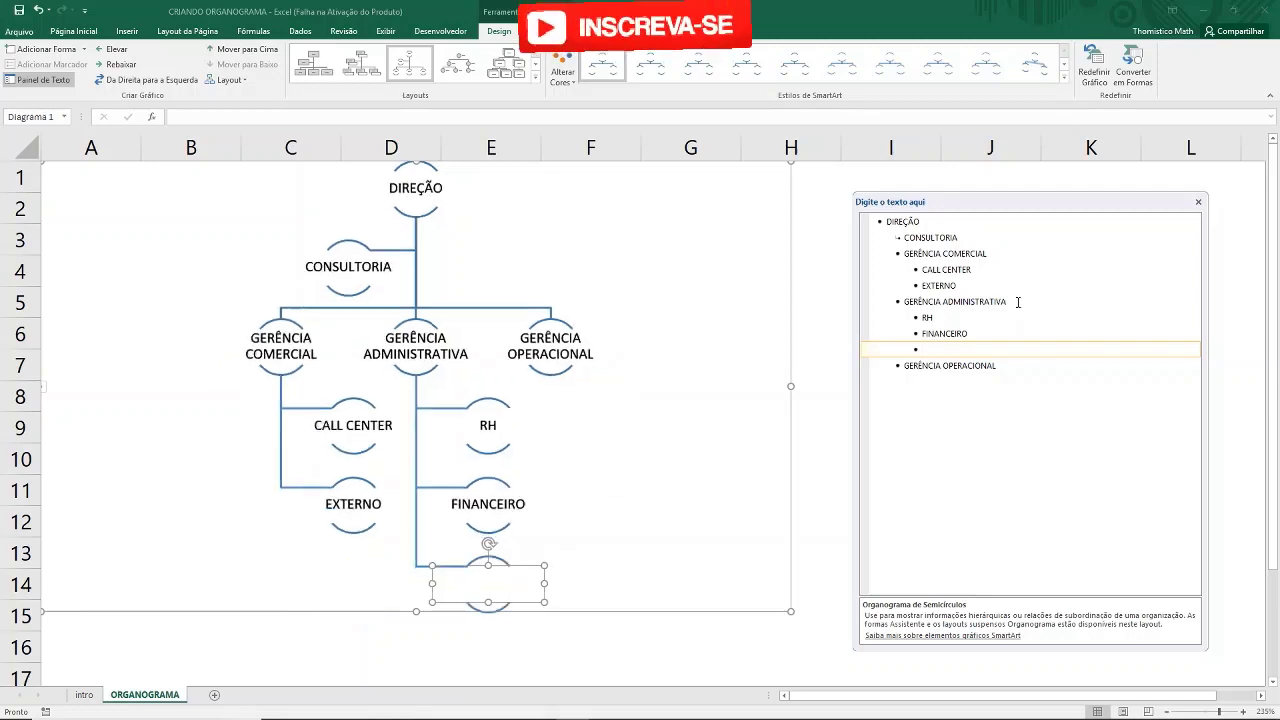
pyautogui.write('DE')
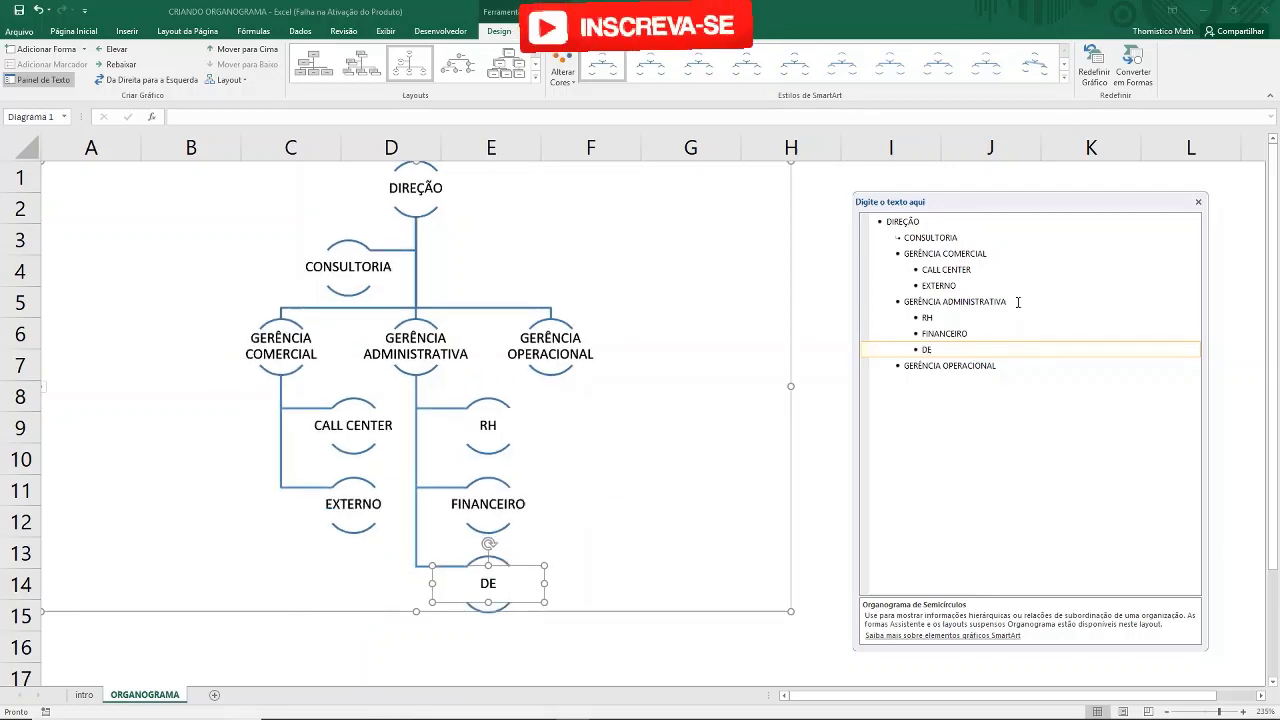
pyautogui.write('P')
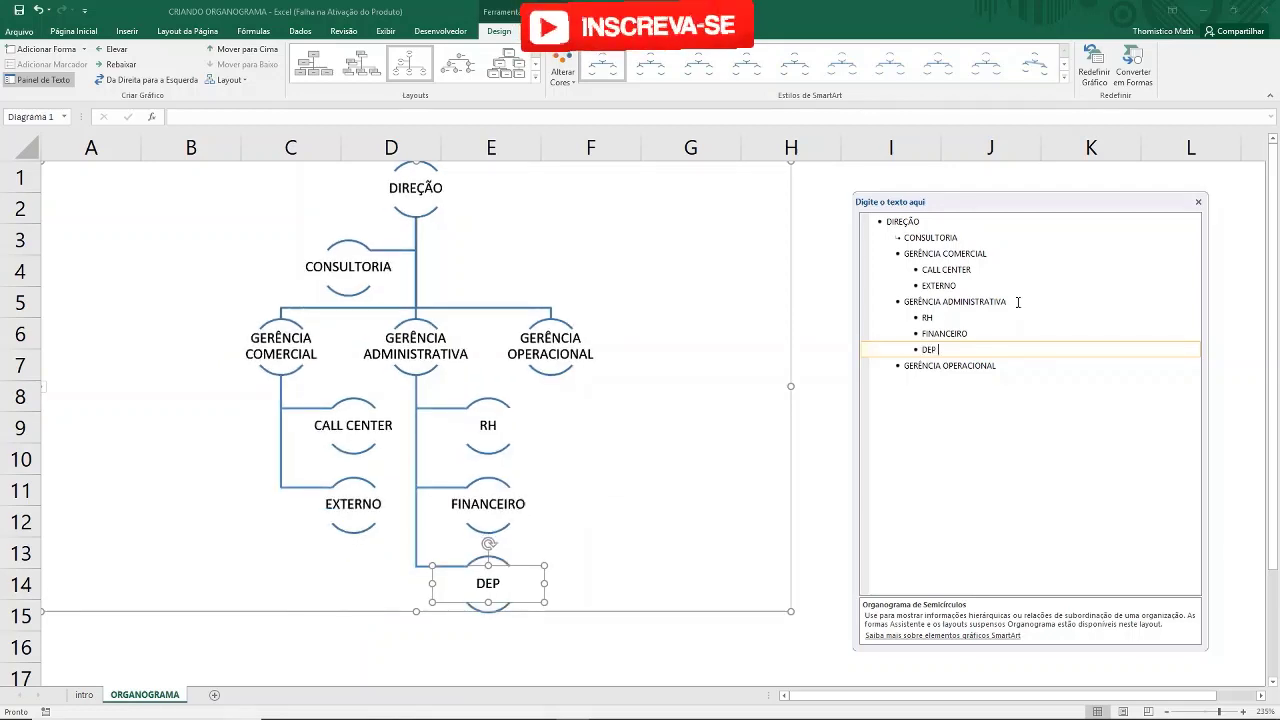
pyautogui.write('. P')
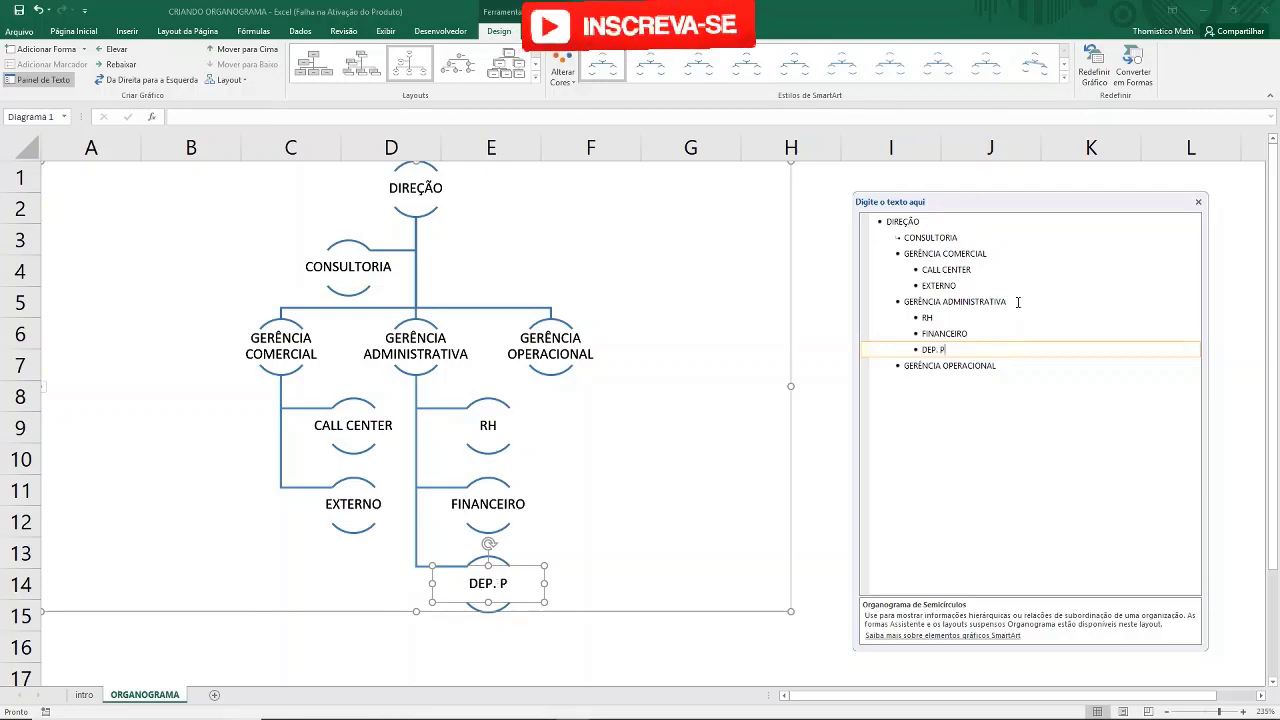
pyautogui.write('ESSOAL')
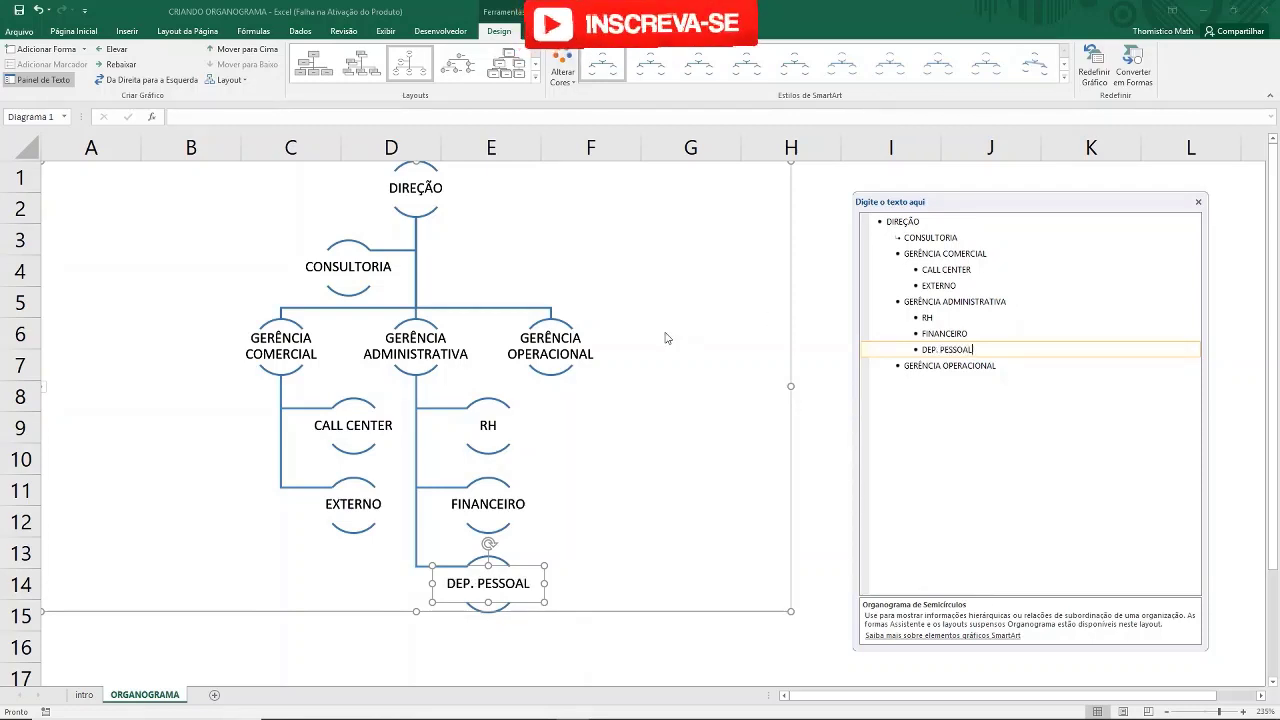
# - Insert demoted lines MANUTENÇÃO and ENGENHARIA below GERÊNCIA OPERACIONAL
pyautogui.click(958, 365)
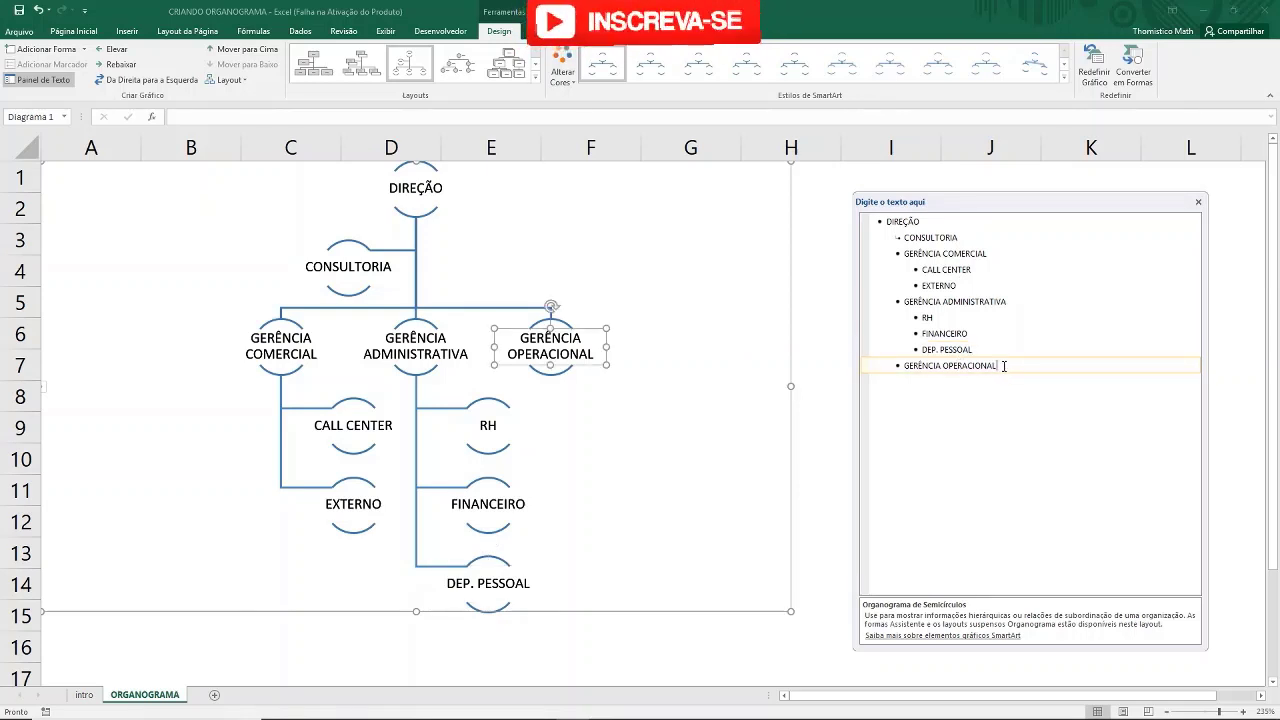
pyautogui.press('Return')
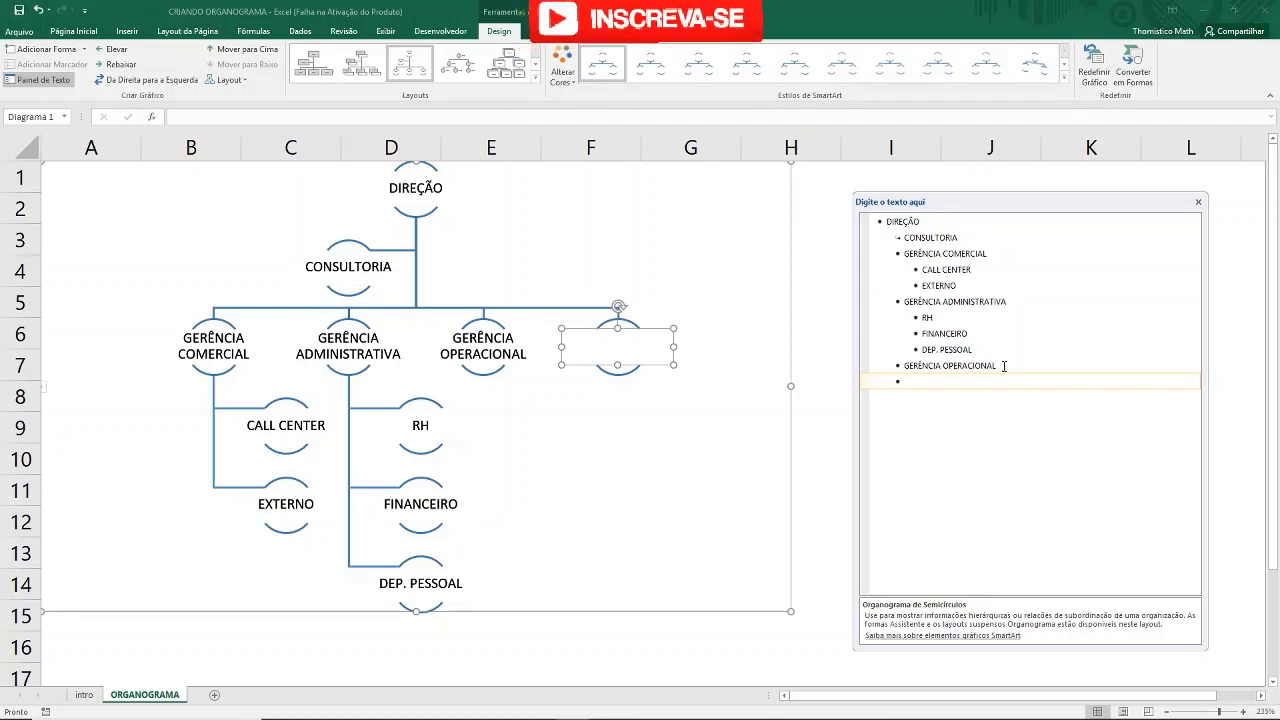
pyautogui.press('Tab')
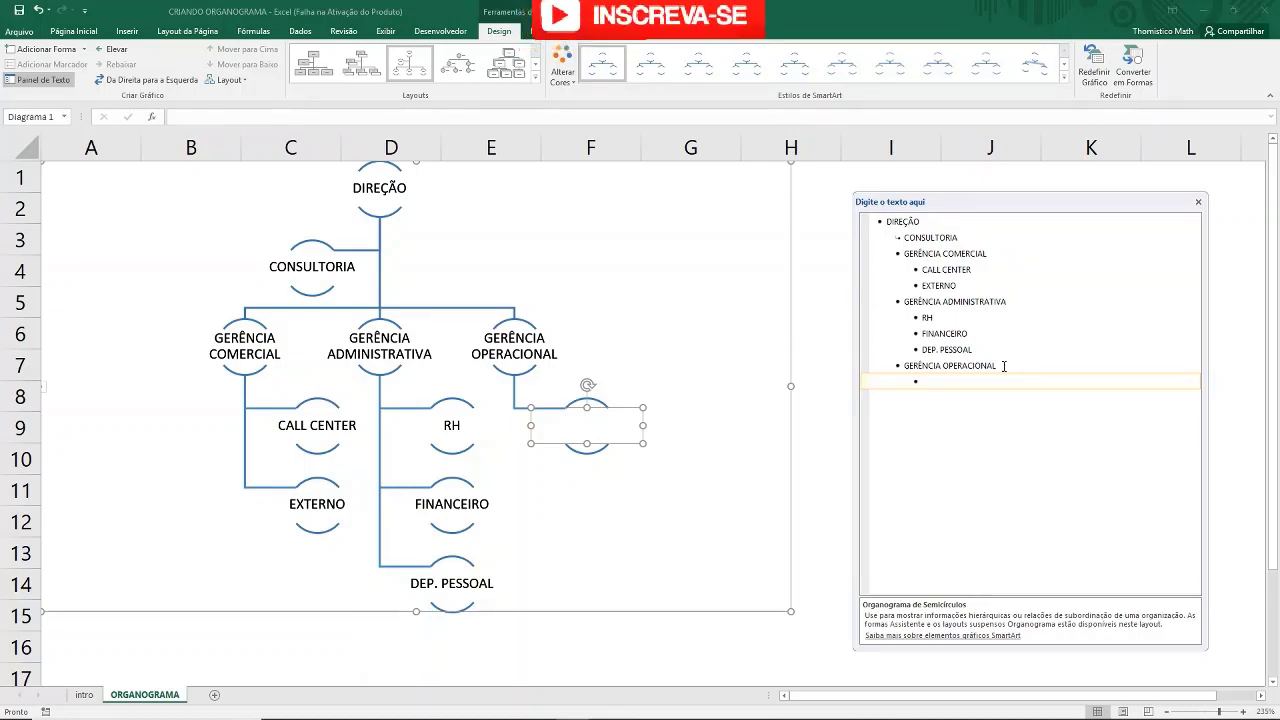
pyautogui.write('M')
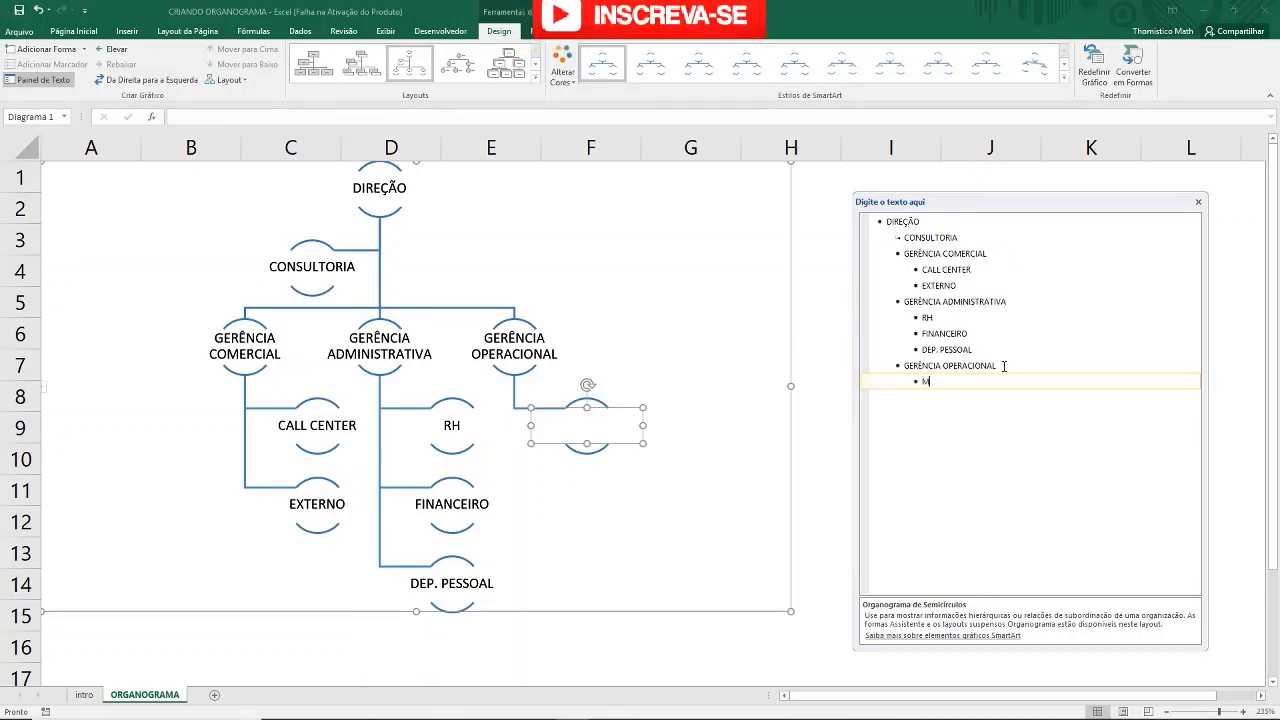
pyautogui.write('ANUTENÇÃO')
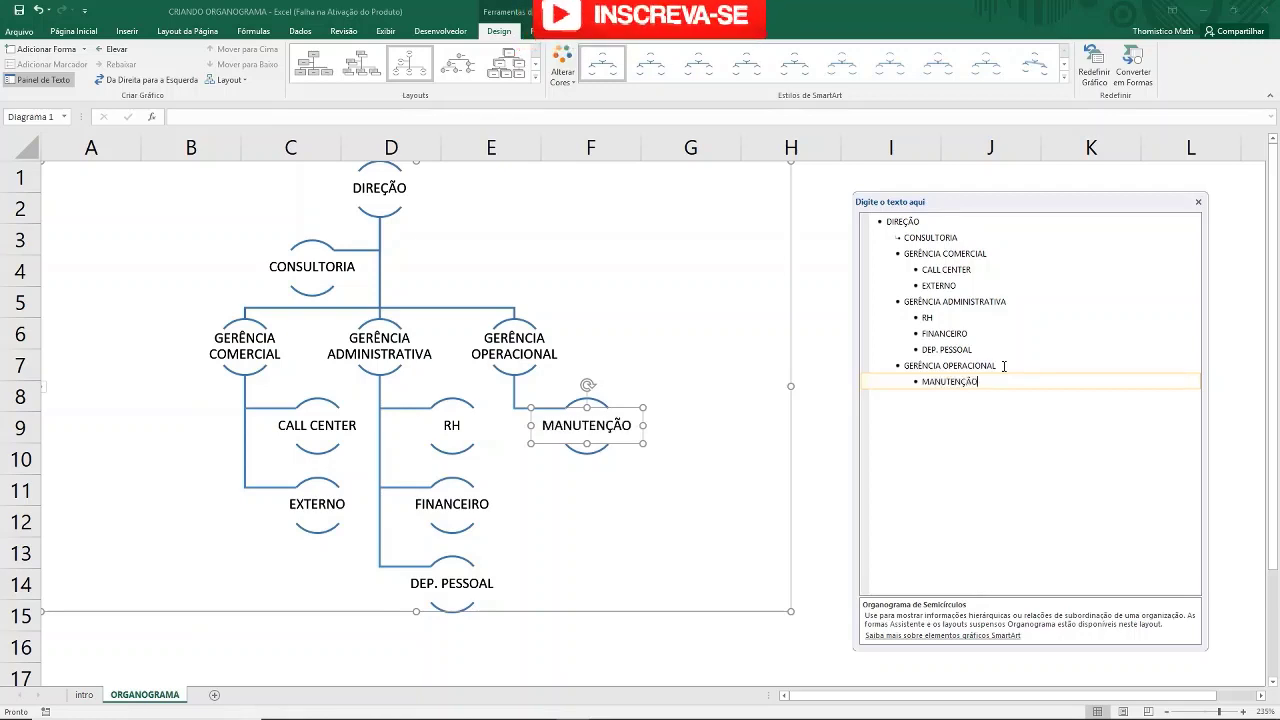
pyautogui.press('Return')
pyautogui.write('ENGE')
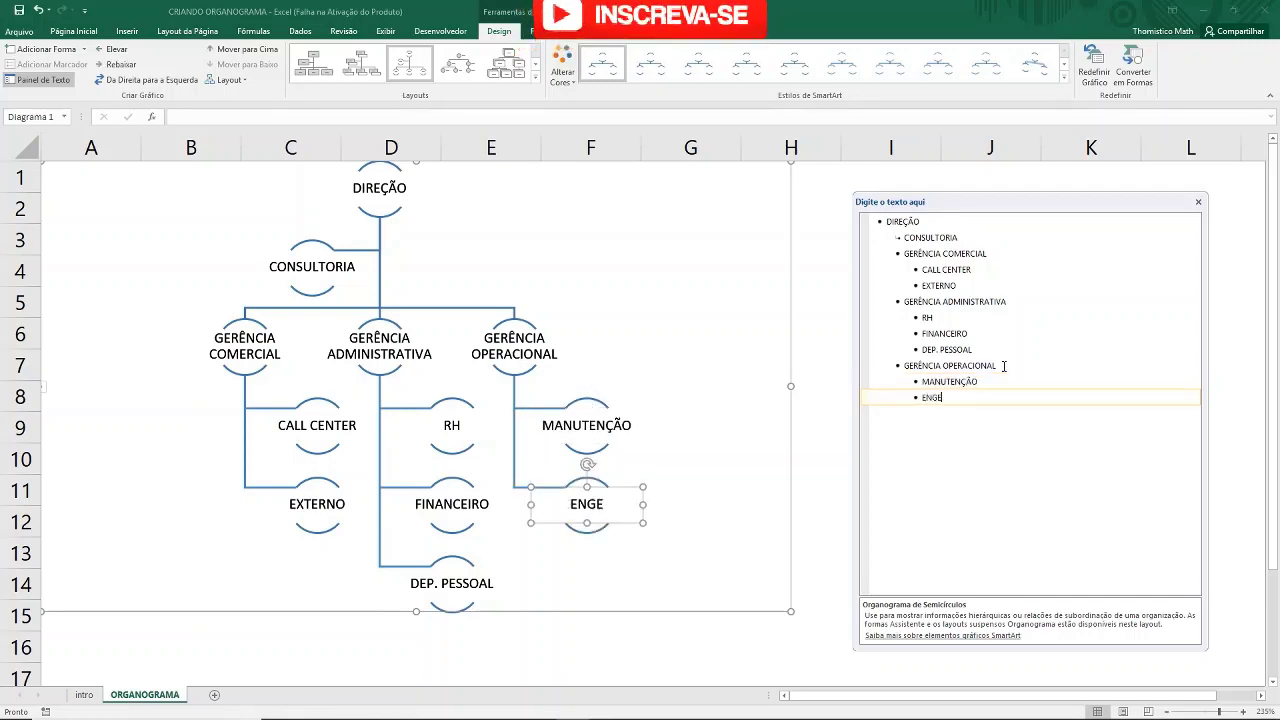
pyautogui.write('NHARIA')
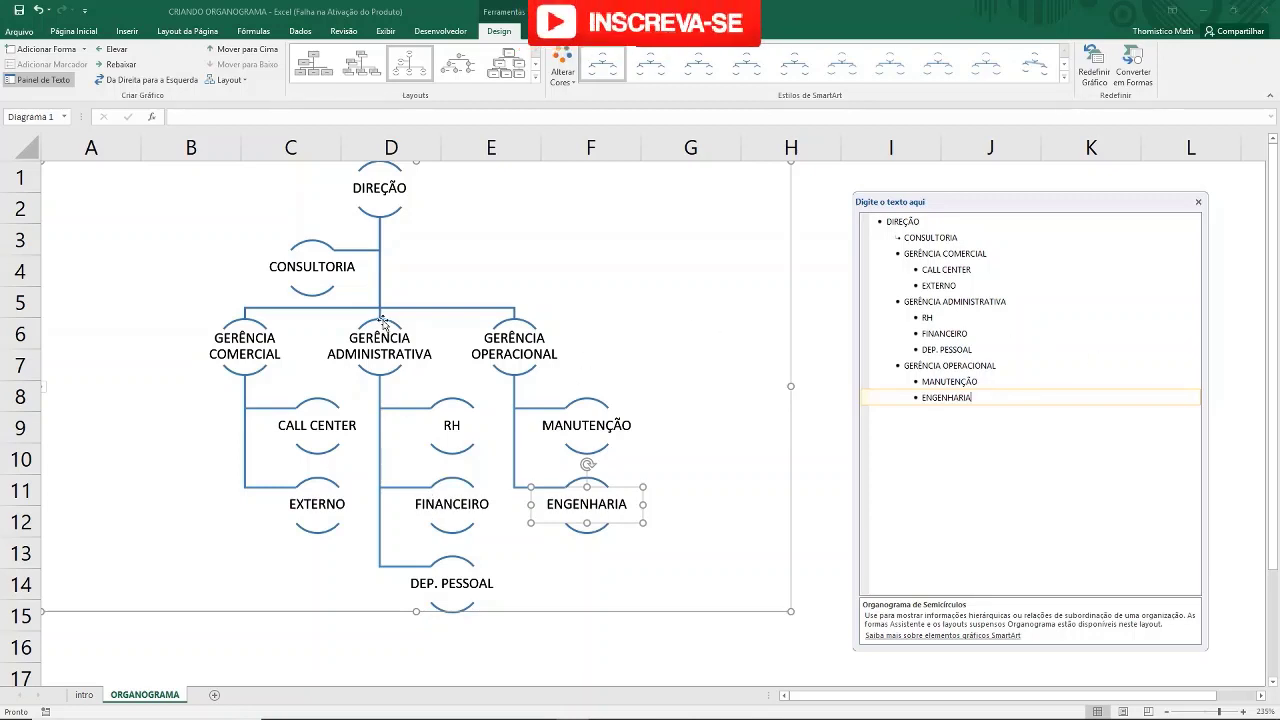
# - Under FINANCEIRO, add sub-boxes CONTAS A PAGAR, CONTAS A RECEBER and FATURAMENTO
pyautogui.click(977, 336)
pyautogui.press('Return')
pyautogui.press('Tab')
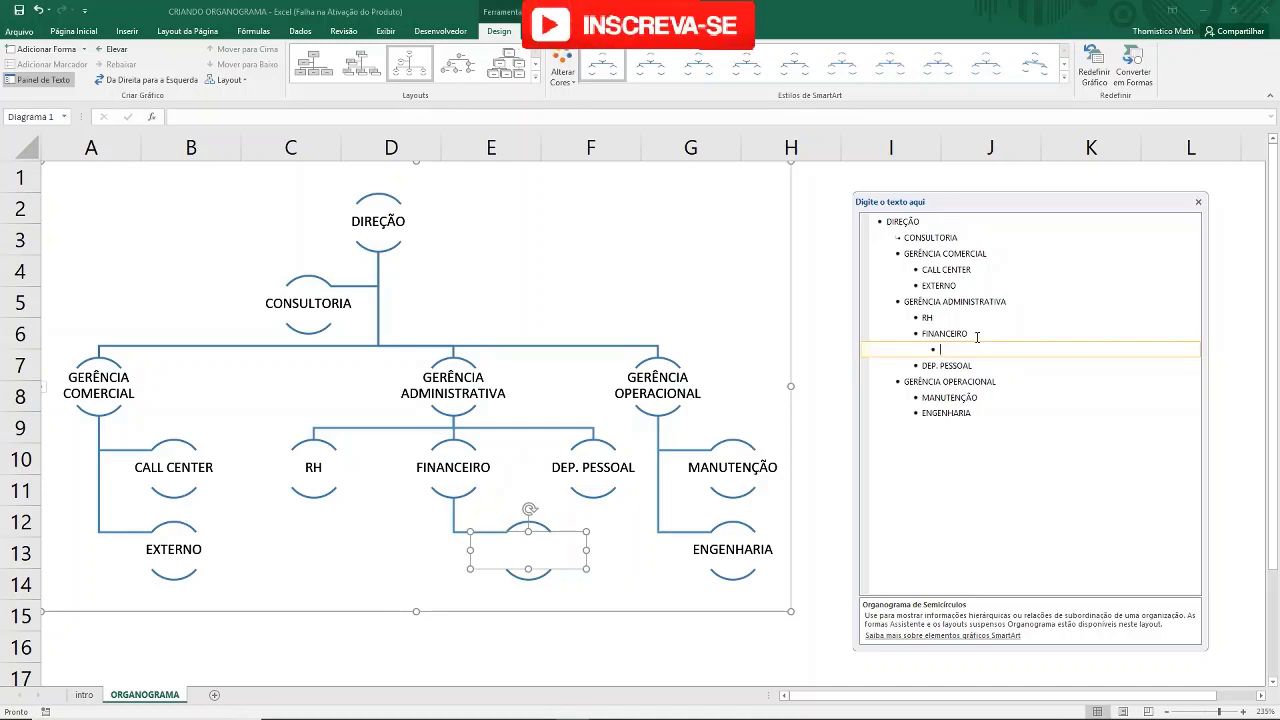
pyautogui.write('CONTAS')
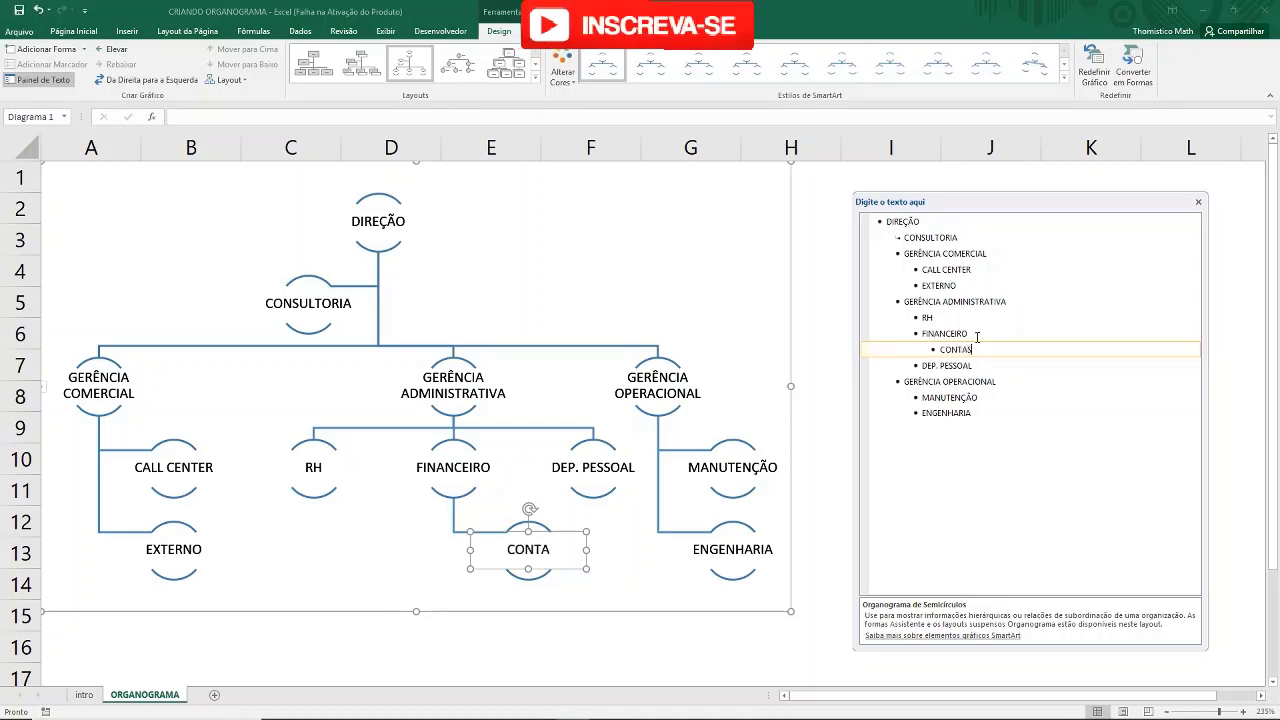
pyautogui.write(' A PAGAR')
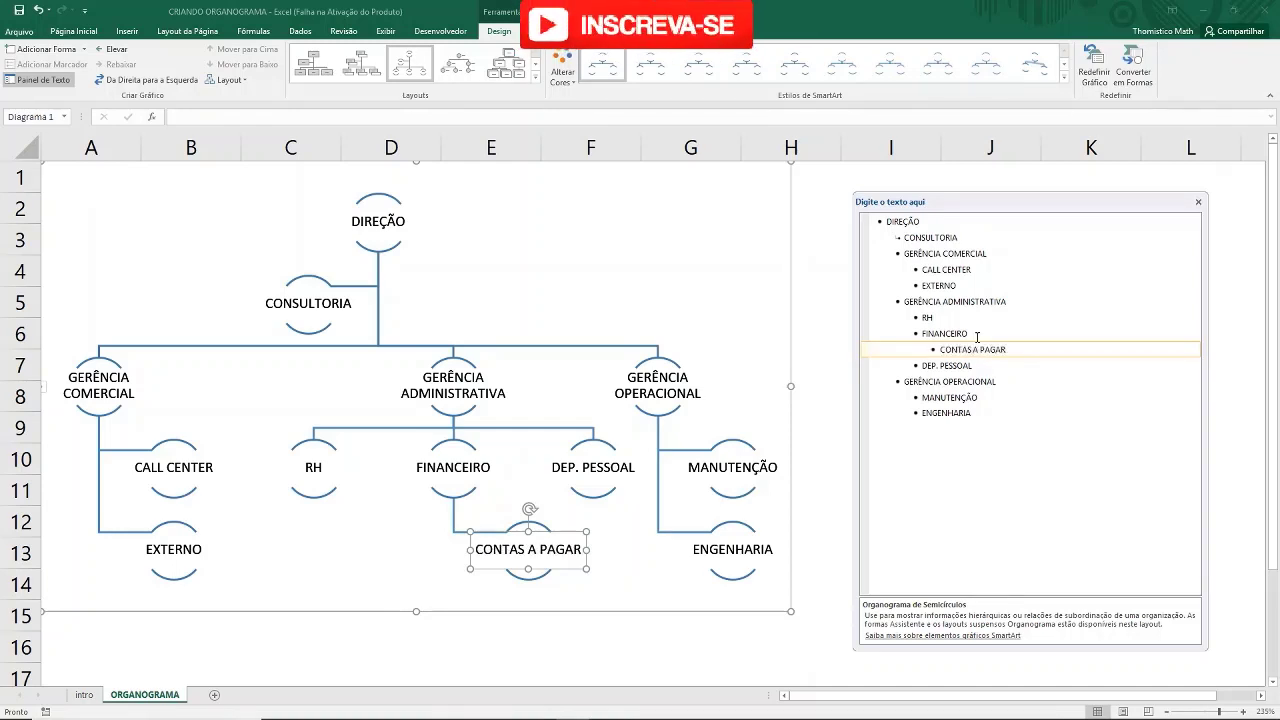
pyautogui.press('Return')
pyautogui.write('CO')
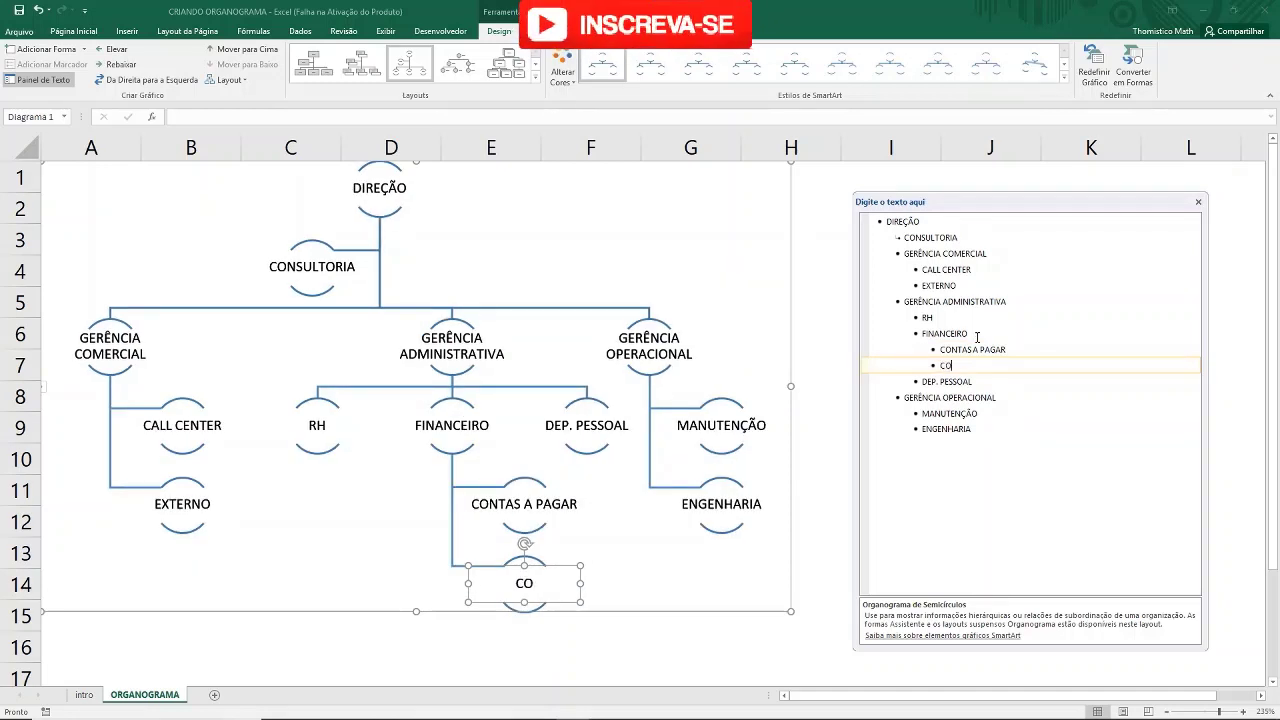
pyautogui.write('NTAS A RE')
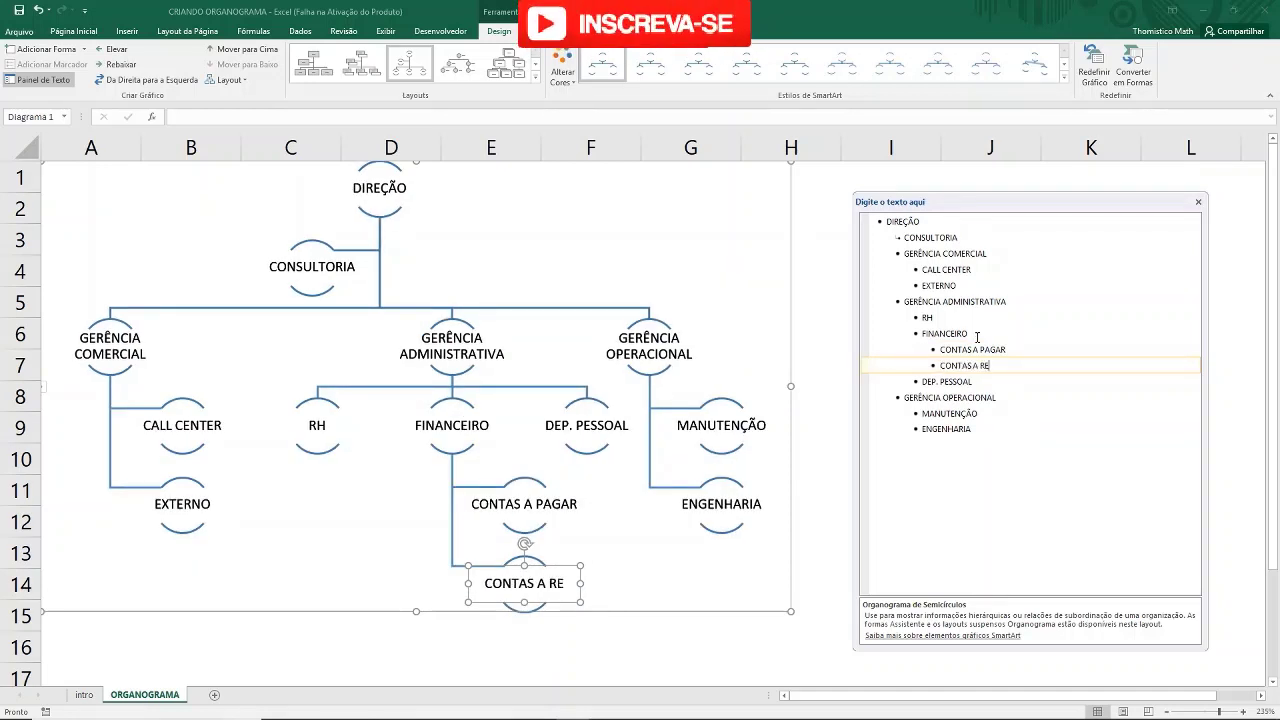
pyautogui.write('CEBER')
pyautogui.press('Return')
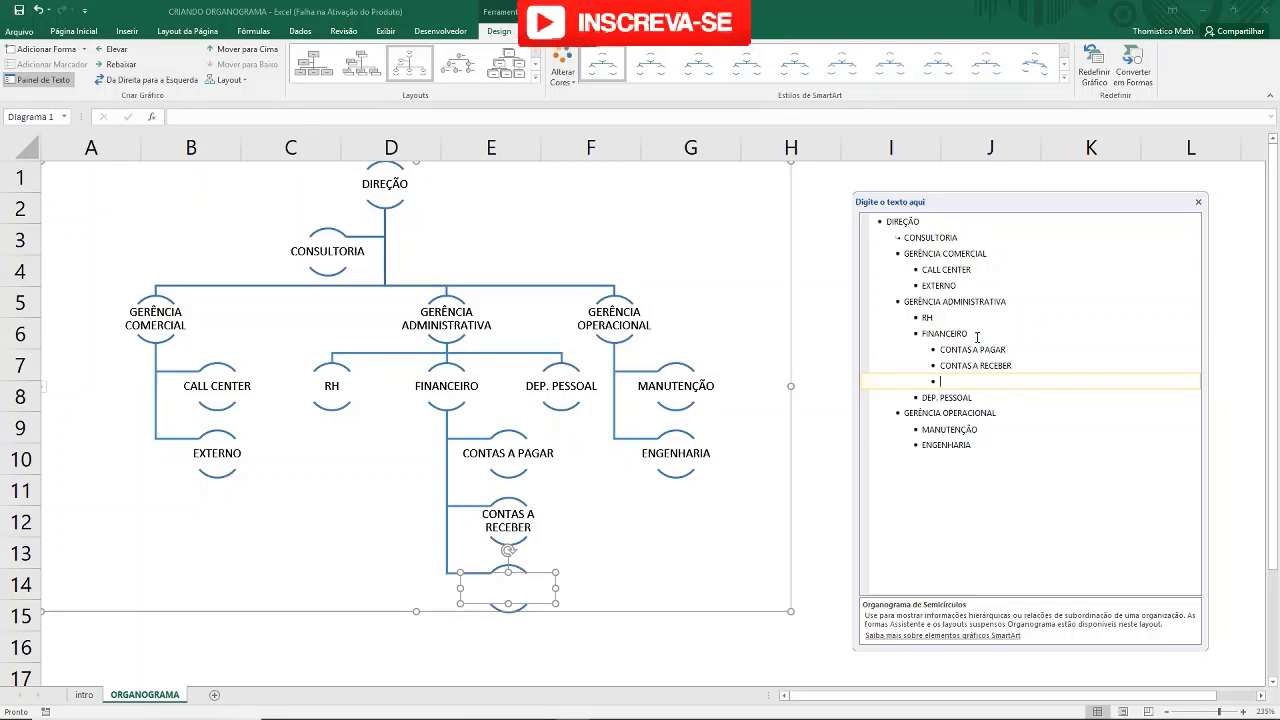
pyautogui.write('FATURAME')
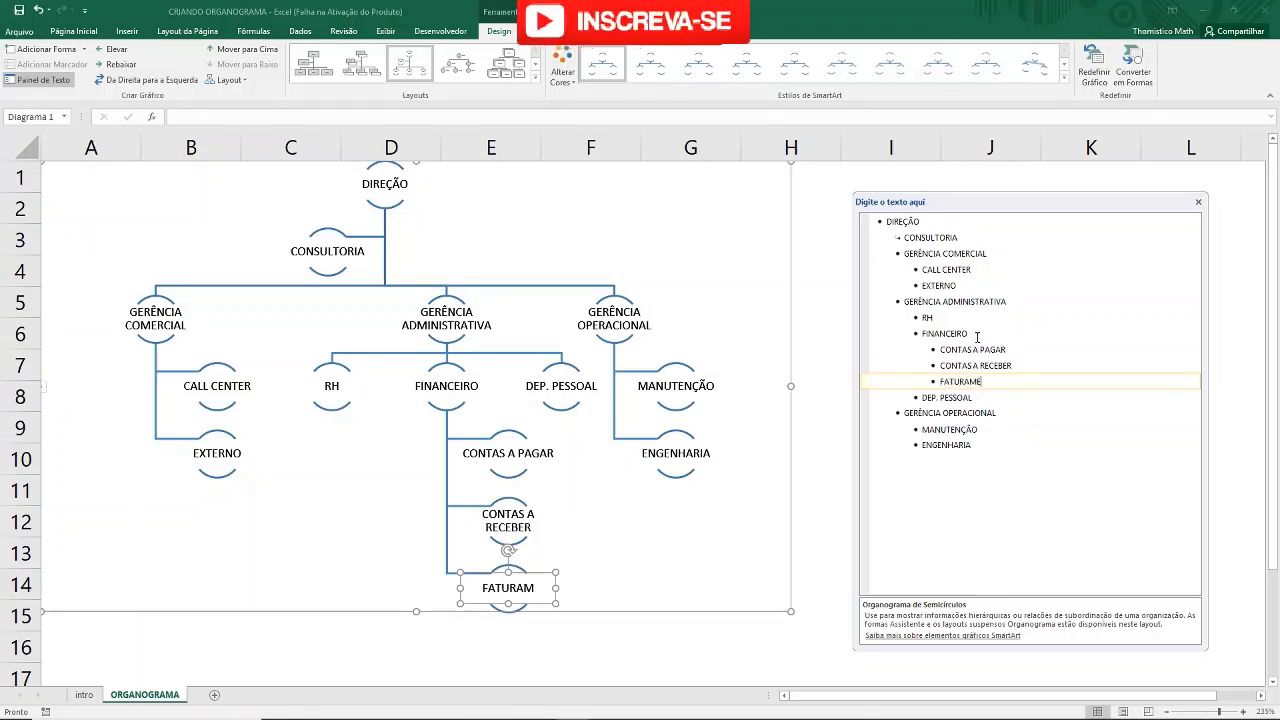
pyautogui.write('NTO')
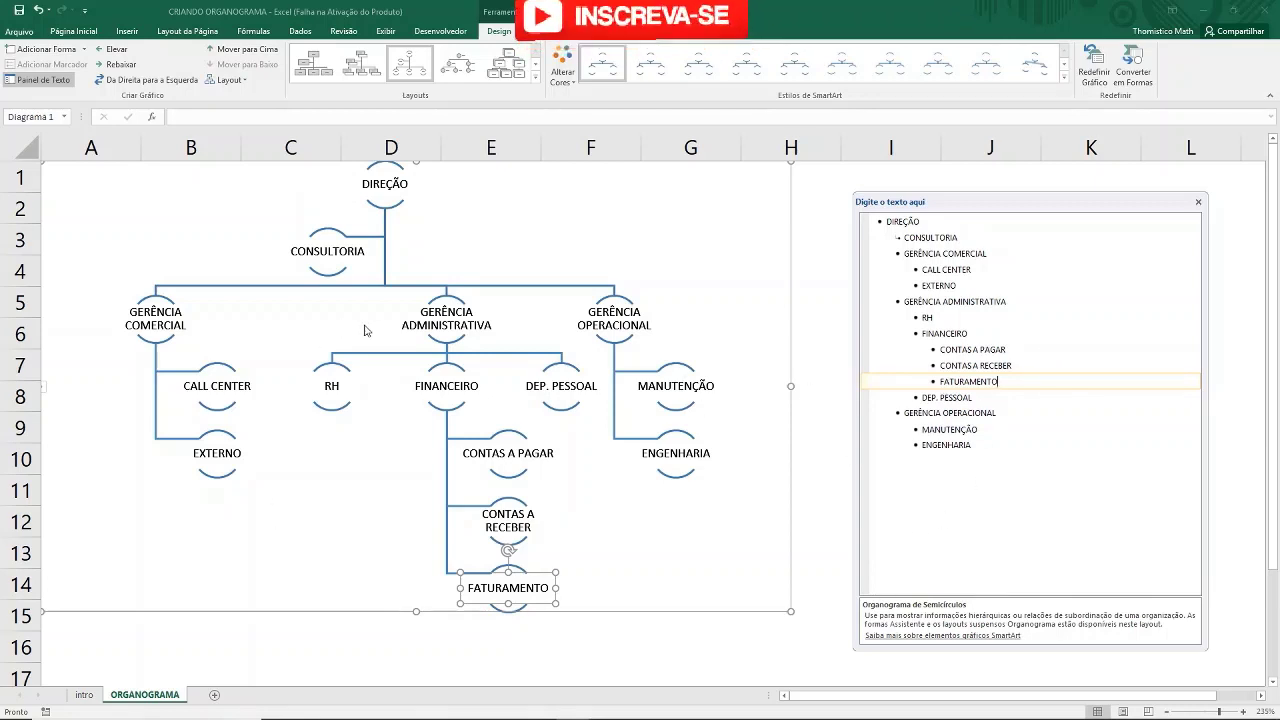
# - Add T&D and RECRUTAMENTO after RH in the Text Pane and demote both to sit under RH
pyautogui.click(954, 318)
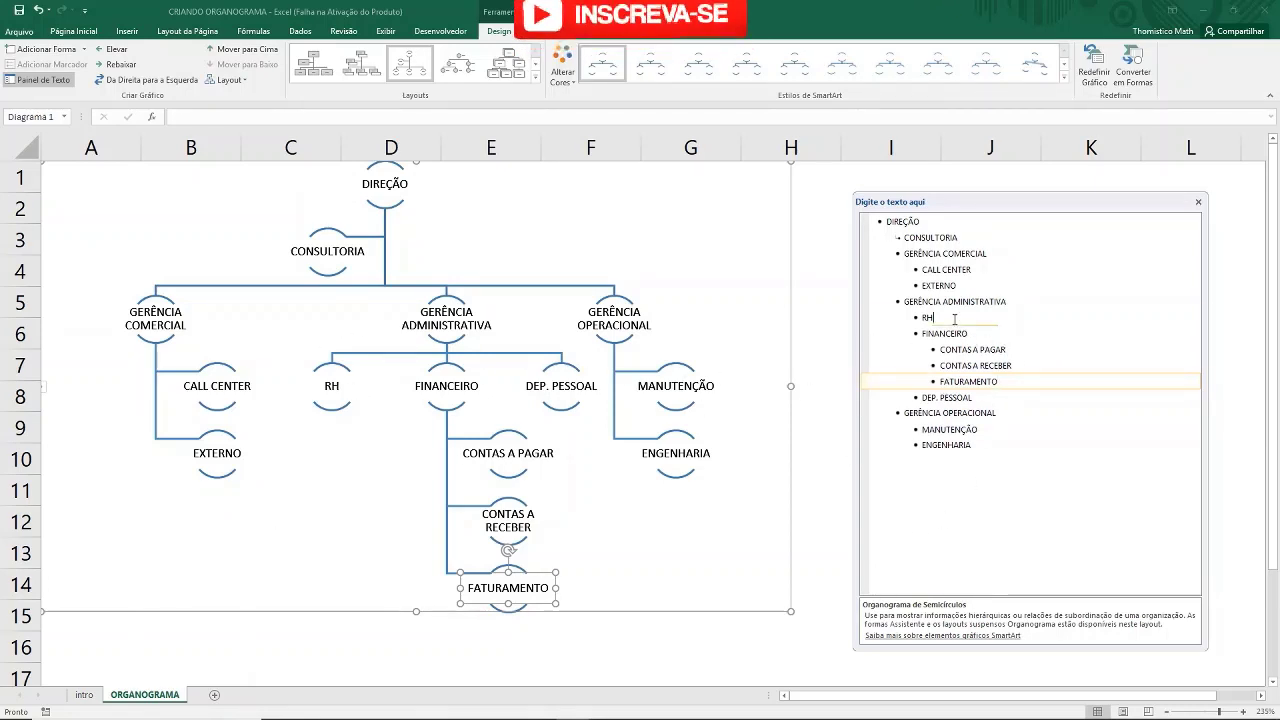
pyautogui.press('Return')
pyautogui.write('T')
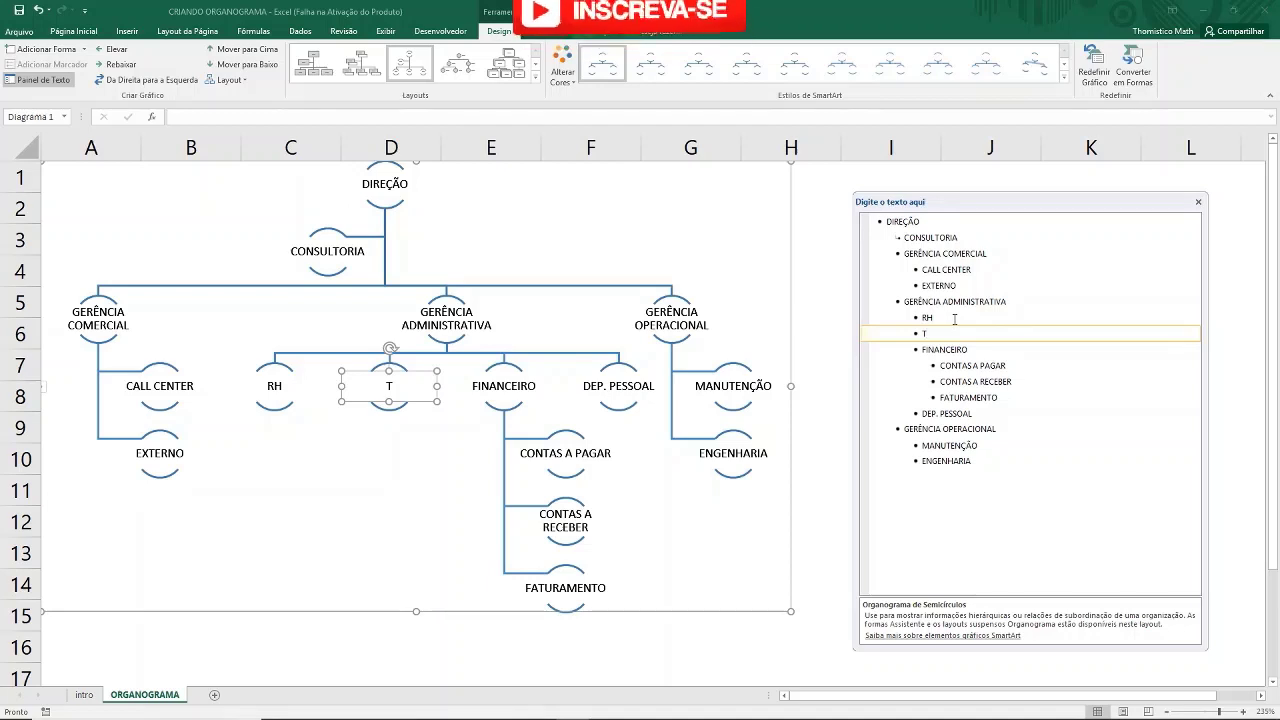
pyautogui.write('&D')
pyautogui.press('Return')
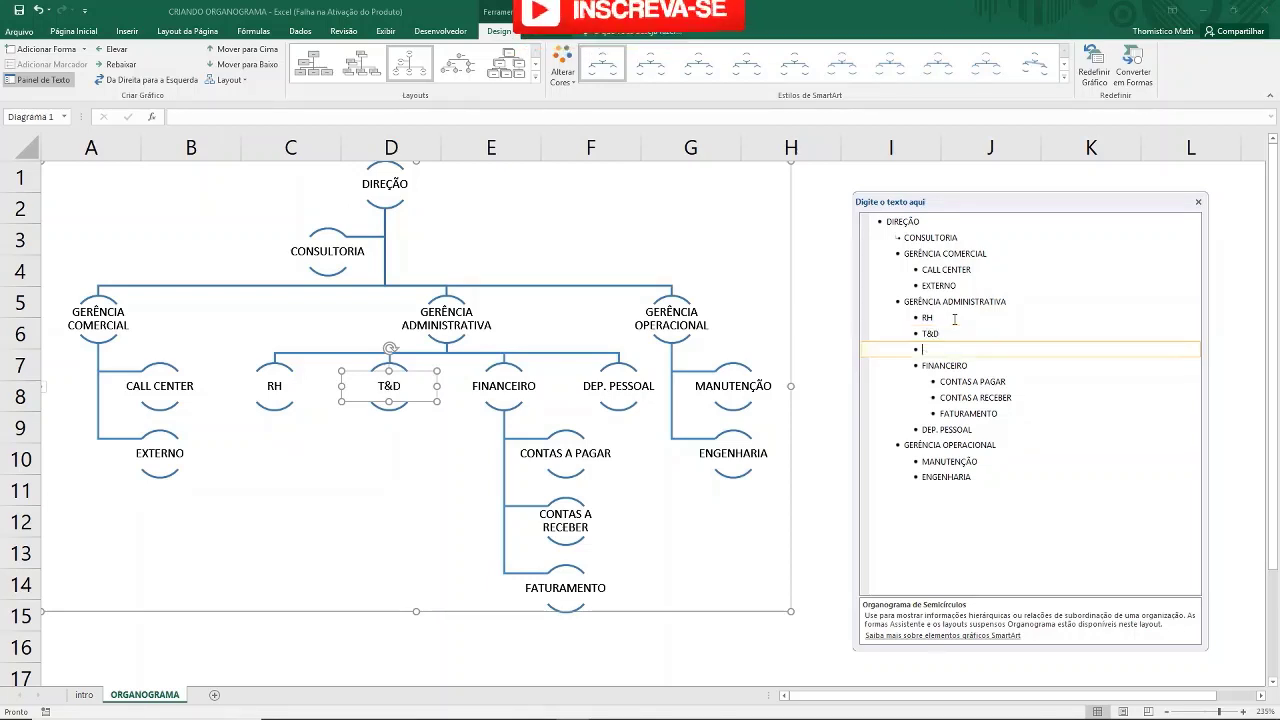
pyautogui.write('RE')
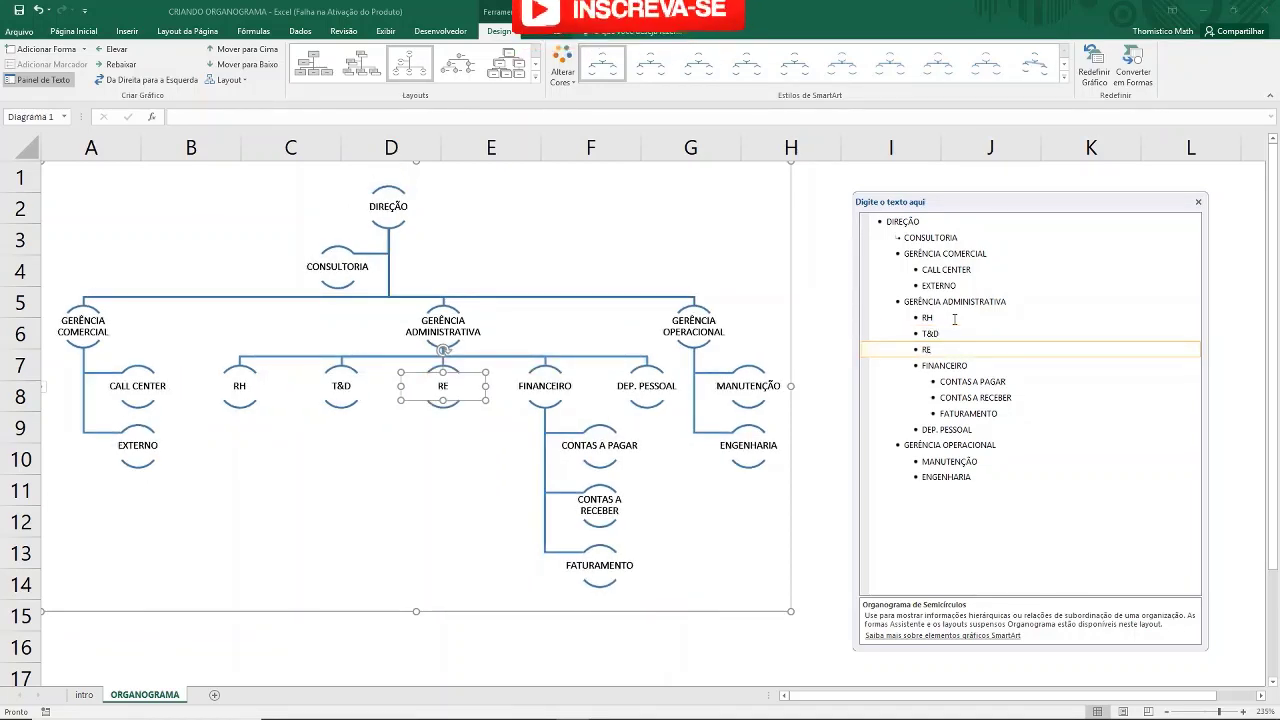
pyautogui.write('CRUTA')
pyautogui.write('MENTO')
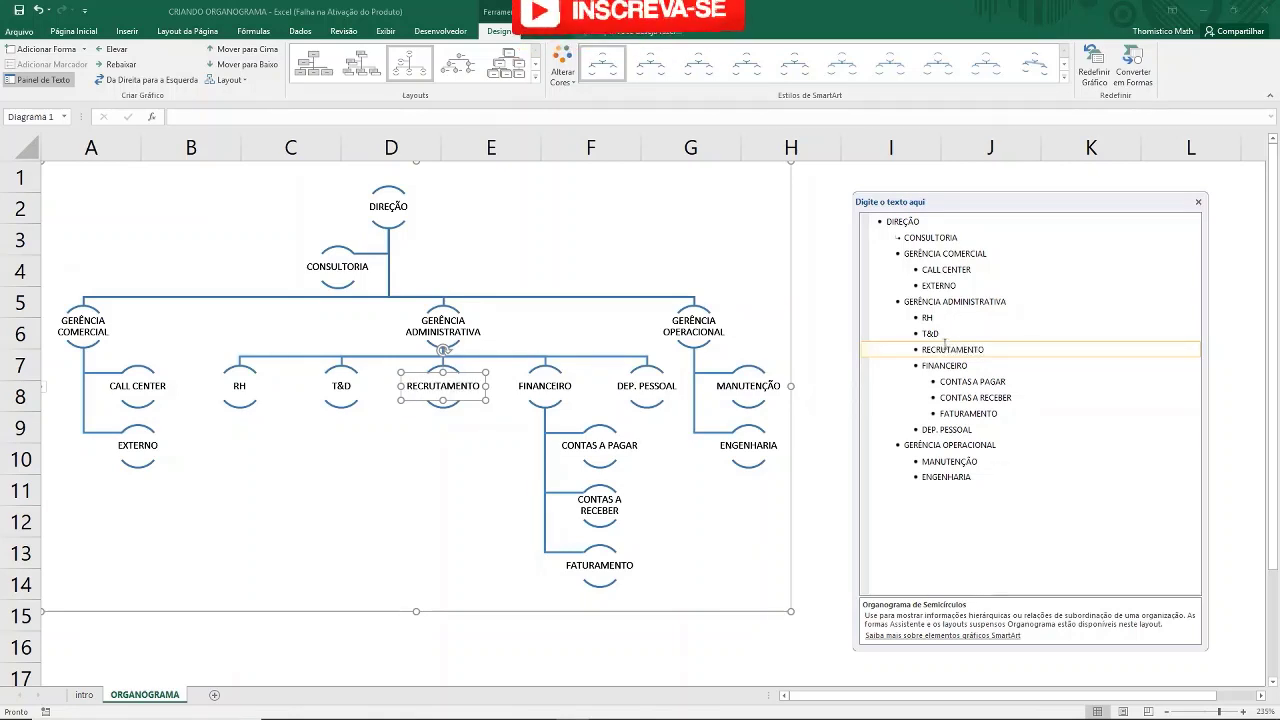
pyautogui.click(943, 318)
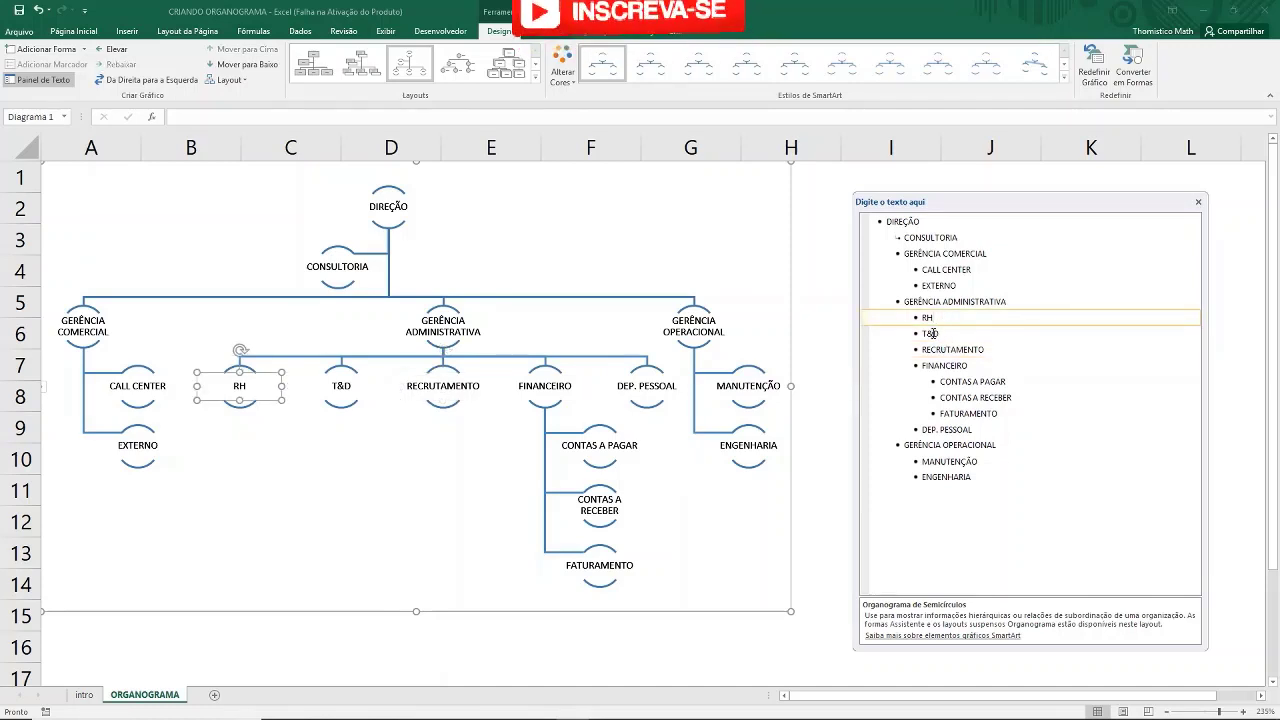
pyautogui.click(952, 333)
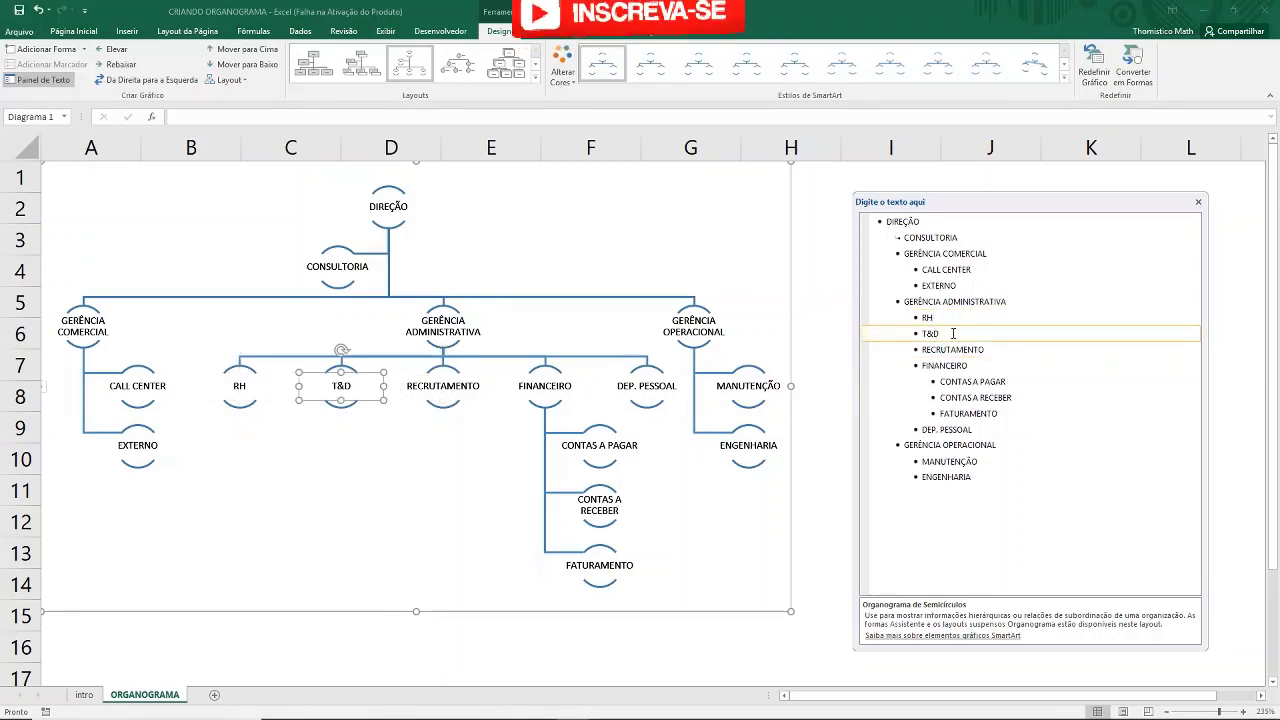
pyautogui.press('Tab')
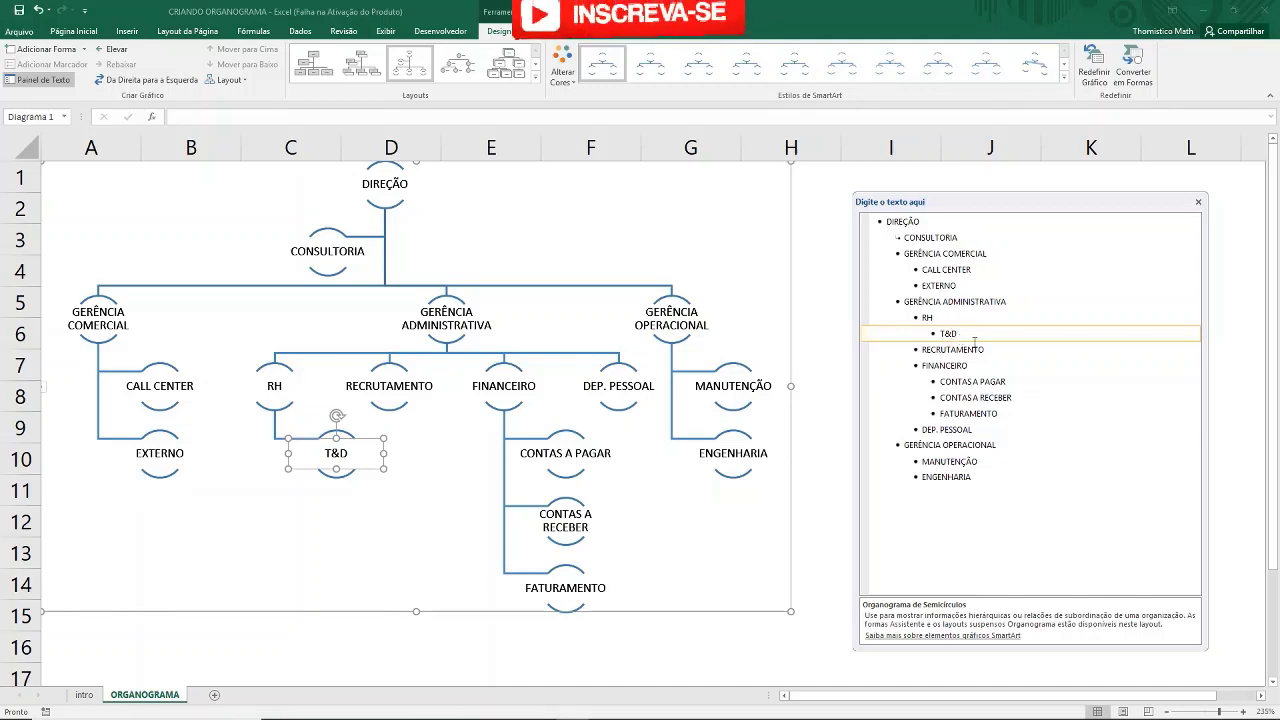
pyautogui.click(987, 349)
pyautogui.press('Tab')
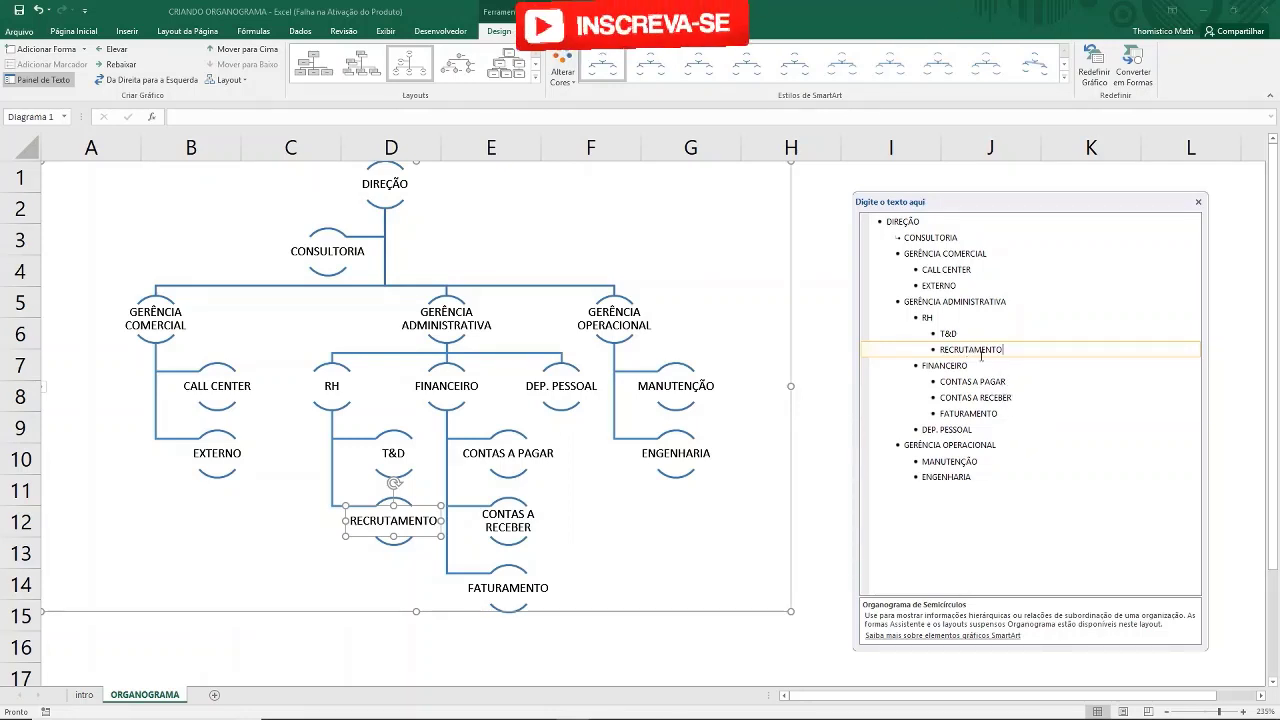
# - Add FOLHA and VT E VR as sub-boxes under DEP. PESSOAL
pyautogui.click(985, 430)
pyautogui.press('Return')
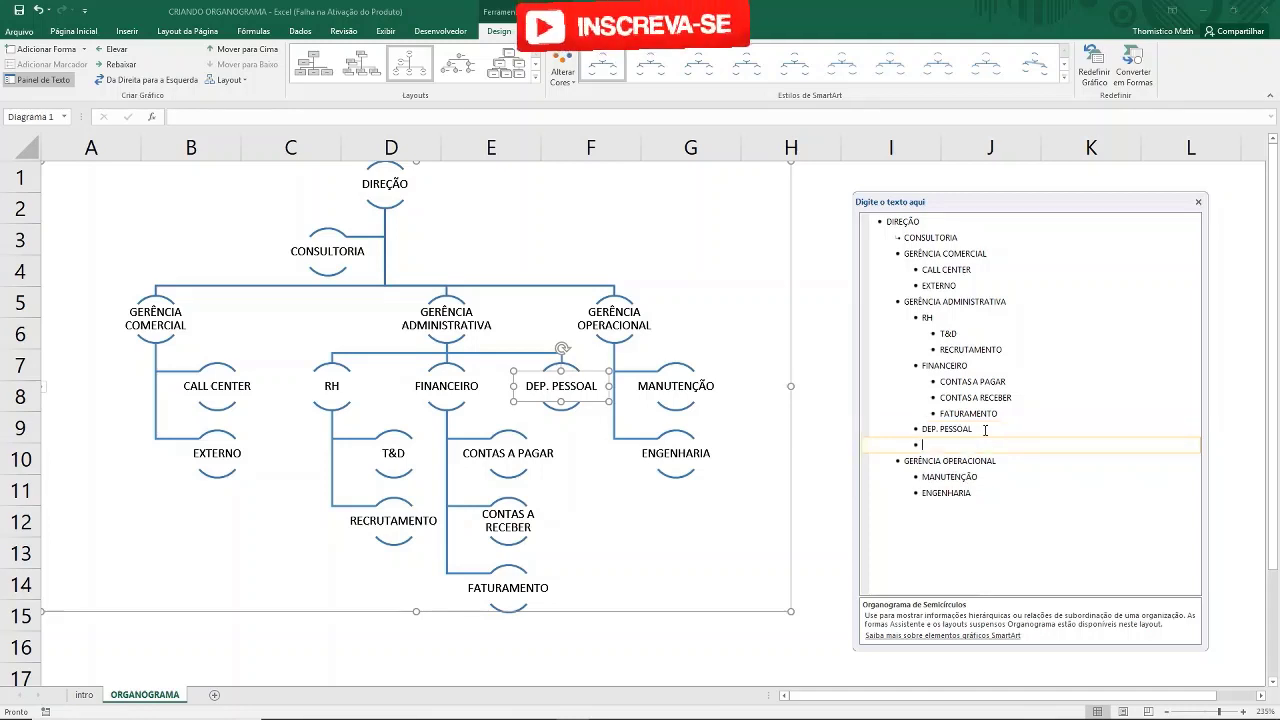
pyautogui.press('Tab')
pyautogui.write('FO')
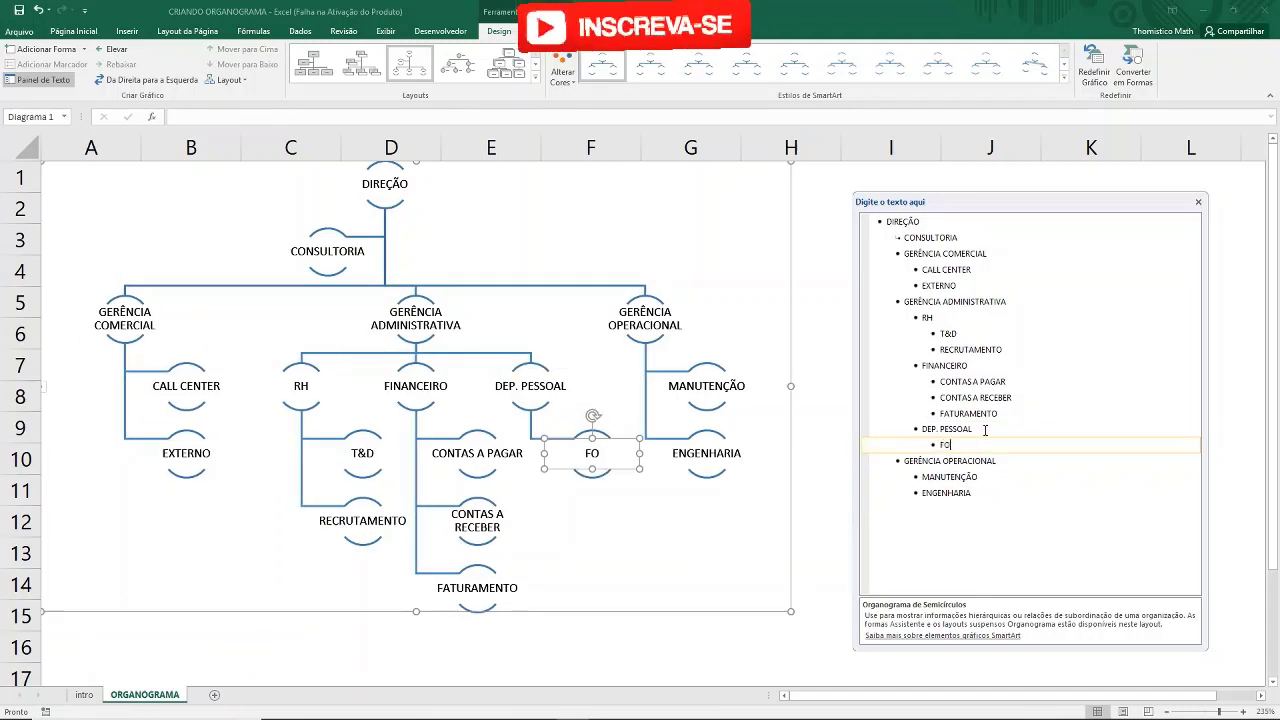
pyautogui.write('LHA')
pyautogui.press('Return')
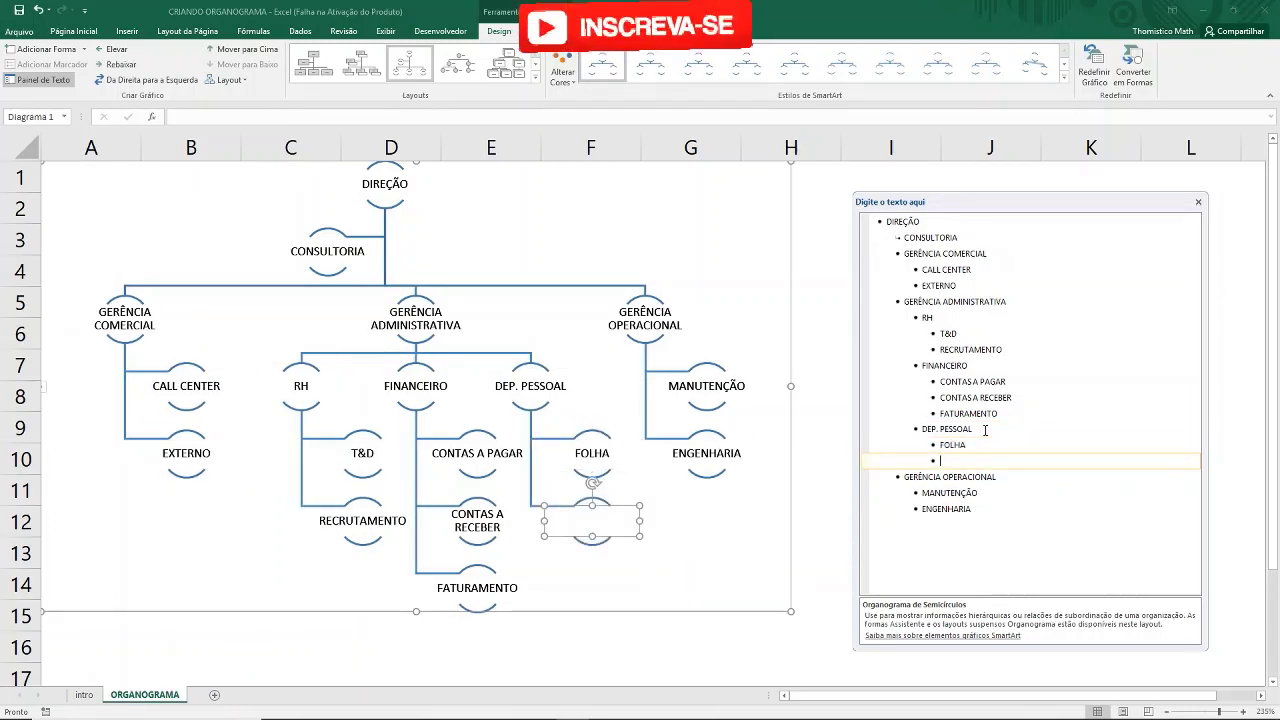
pyautogui.write('VT E VR')
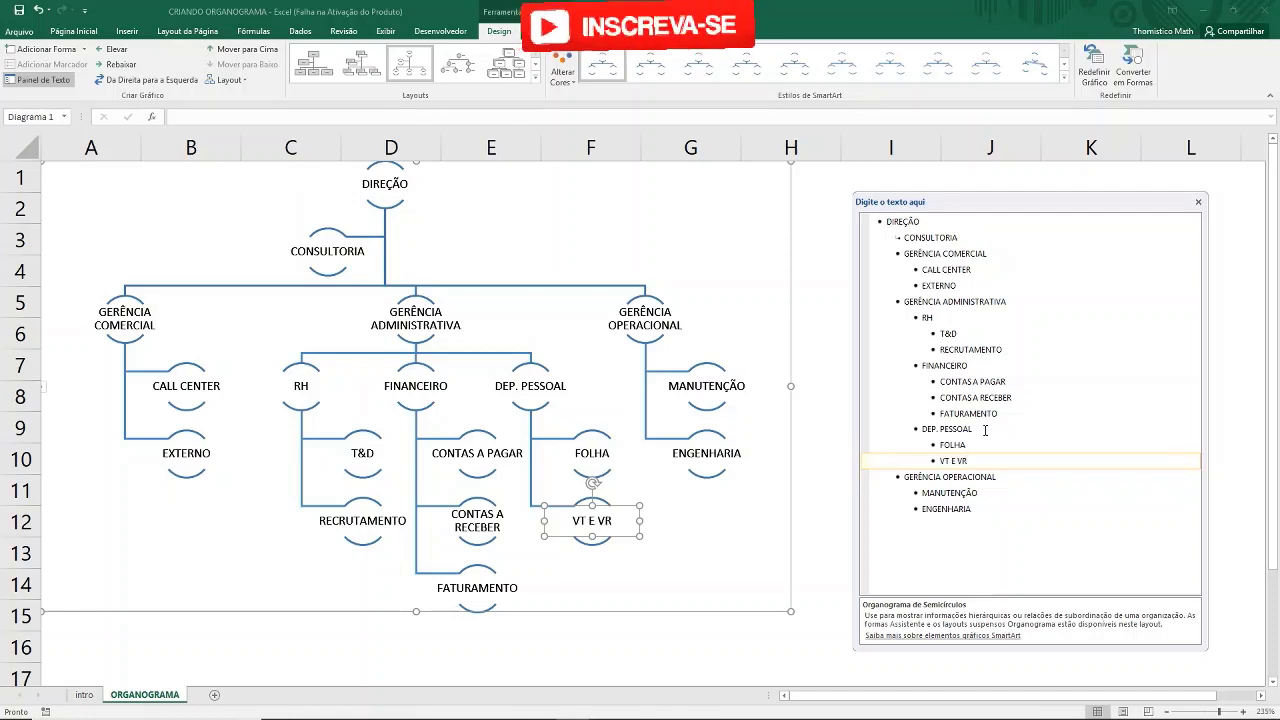
# - Add ZELADORIA and PORTARIA as sub-boxes under MANUTENÇÃO
pyautogui.click(1012, 490)
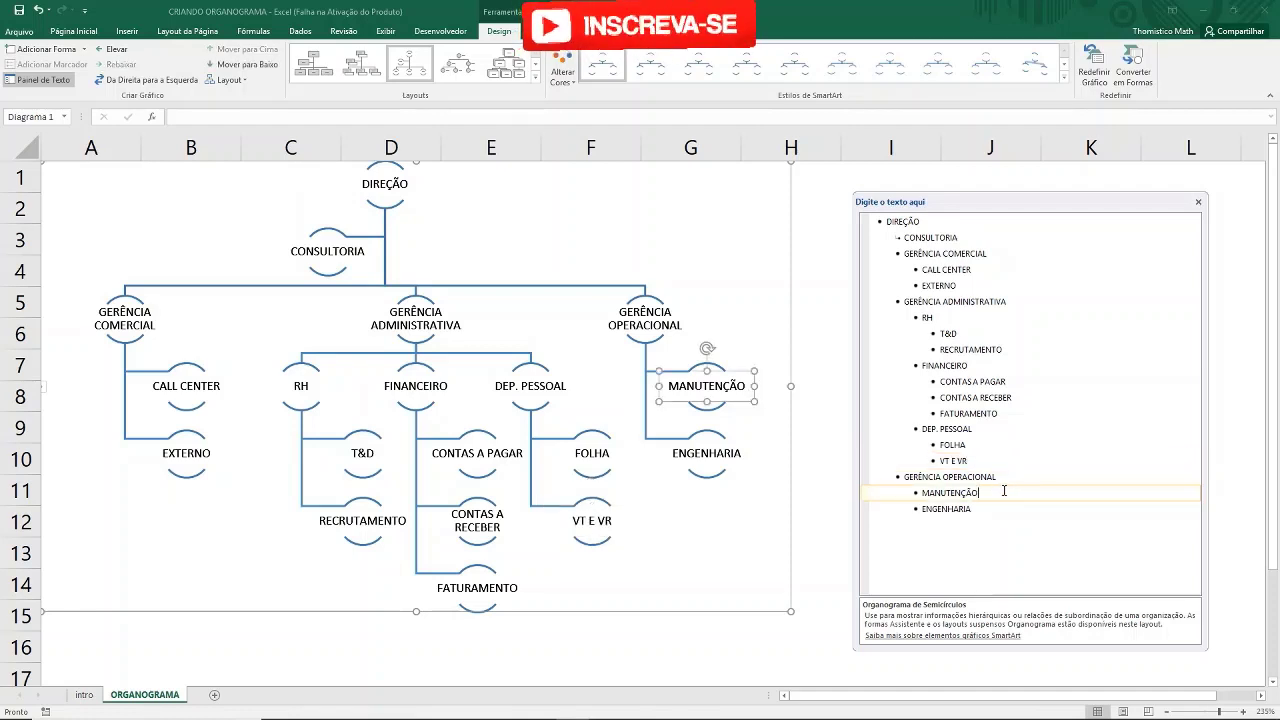
pyautogui.press('Return')
pyautogui.write('ZE')
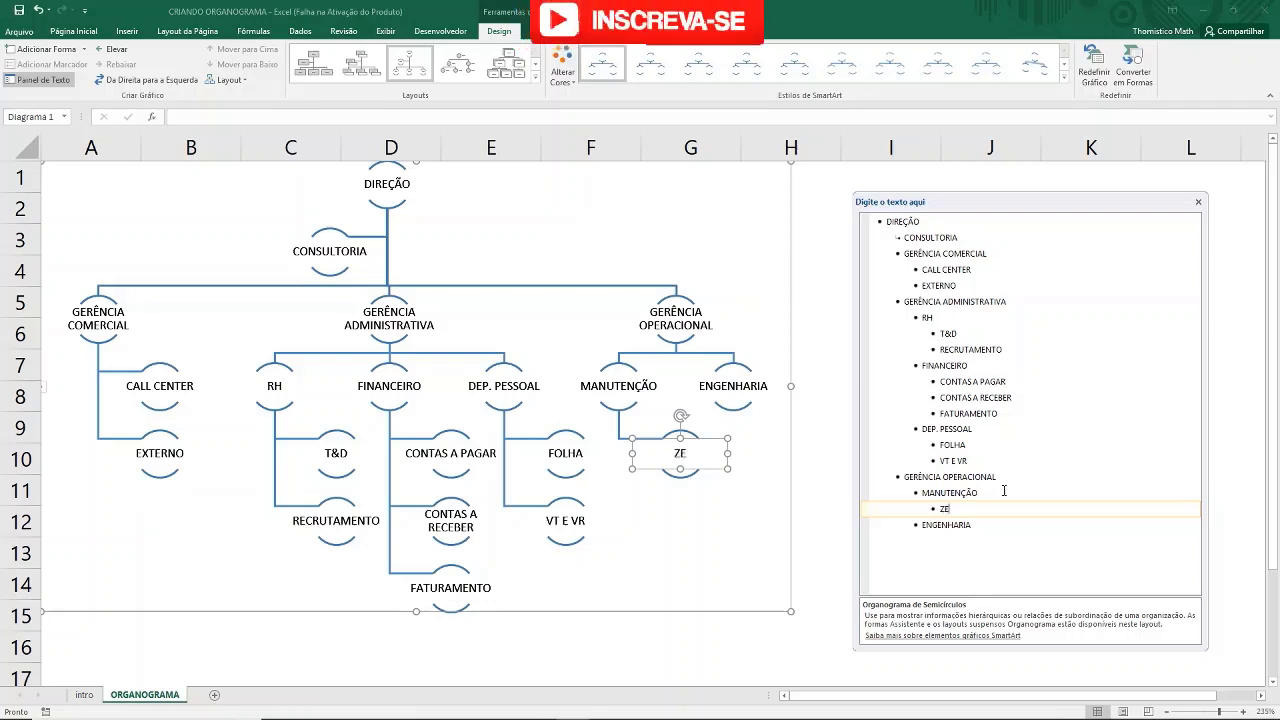
pyautogui.write('LADORI')
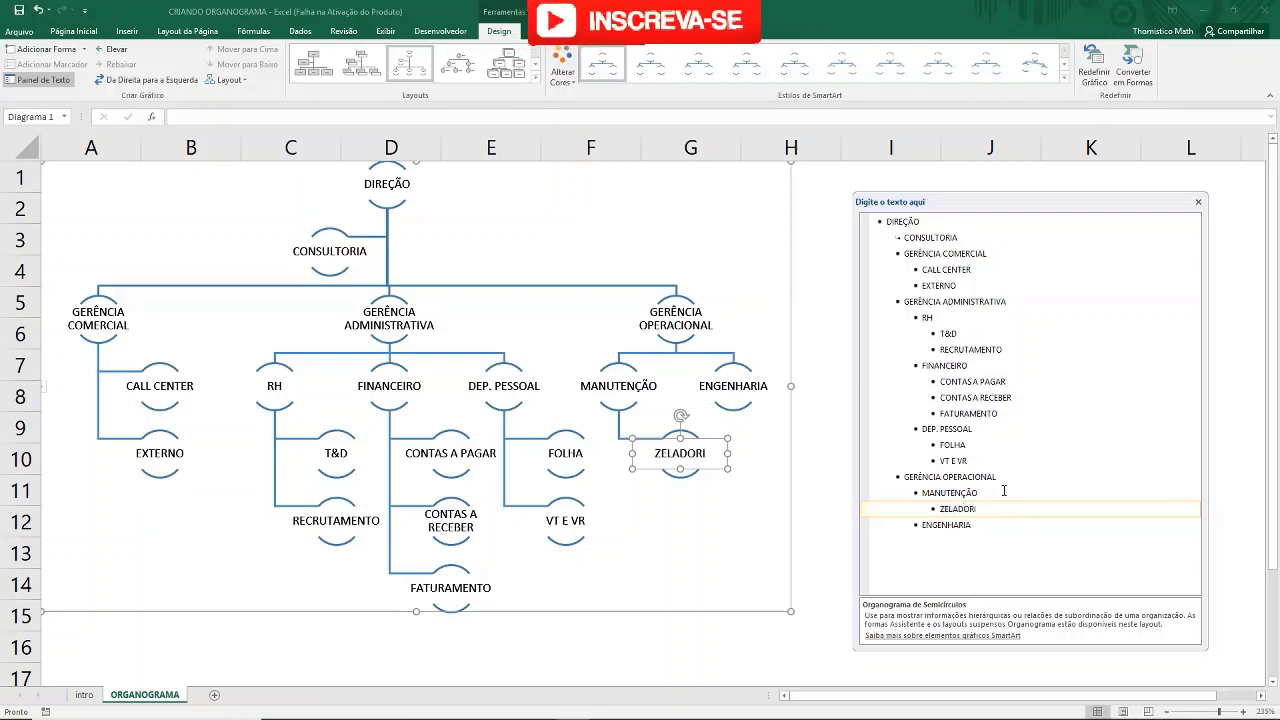
pyautogui.write('A')
pyautogui.press('Return')
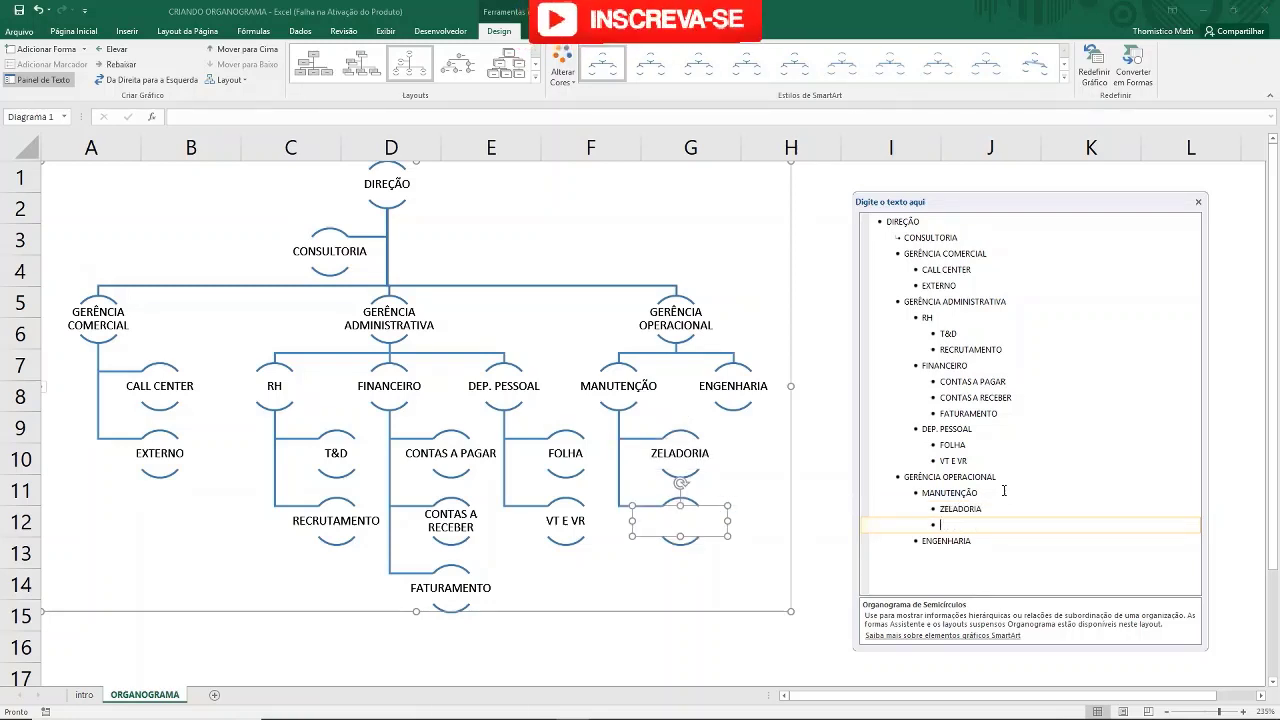
pyautogui.write('PORTAR')
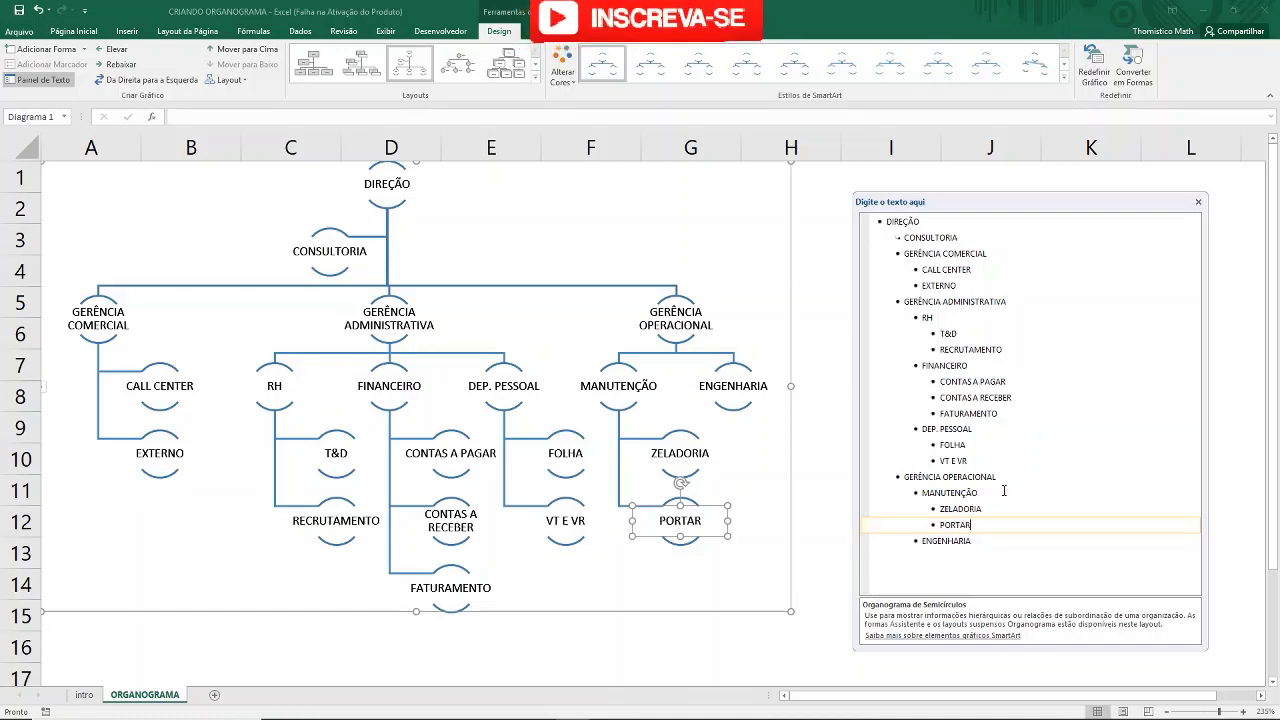
pyautogui.write('IA')
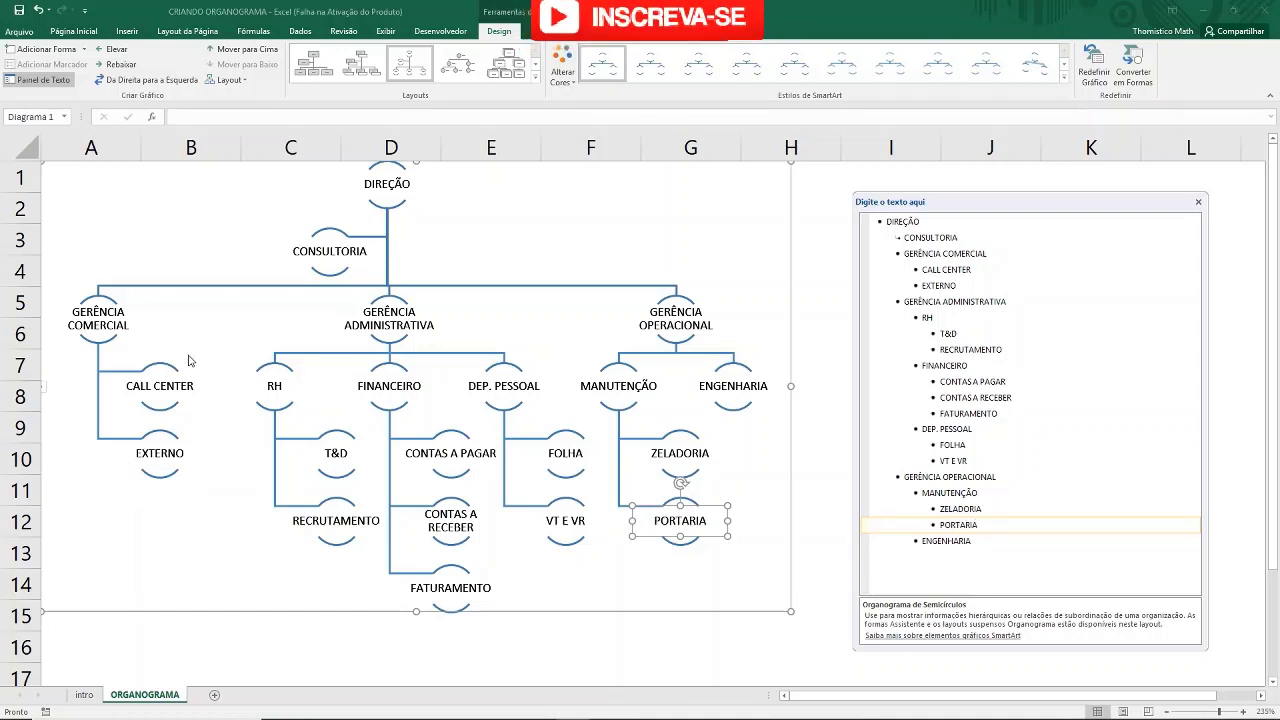
# - Add VENDAS INTERNO and COBRANÇA under CALL CENTER, correcting the abbreviated VEND. INTERNO
pyautogui.click(998, 270)
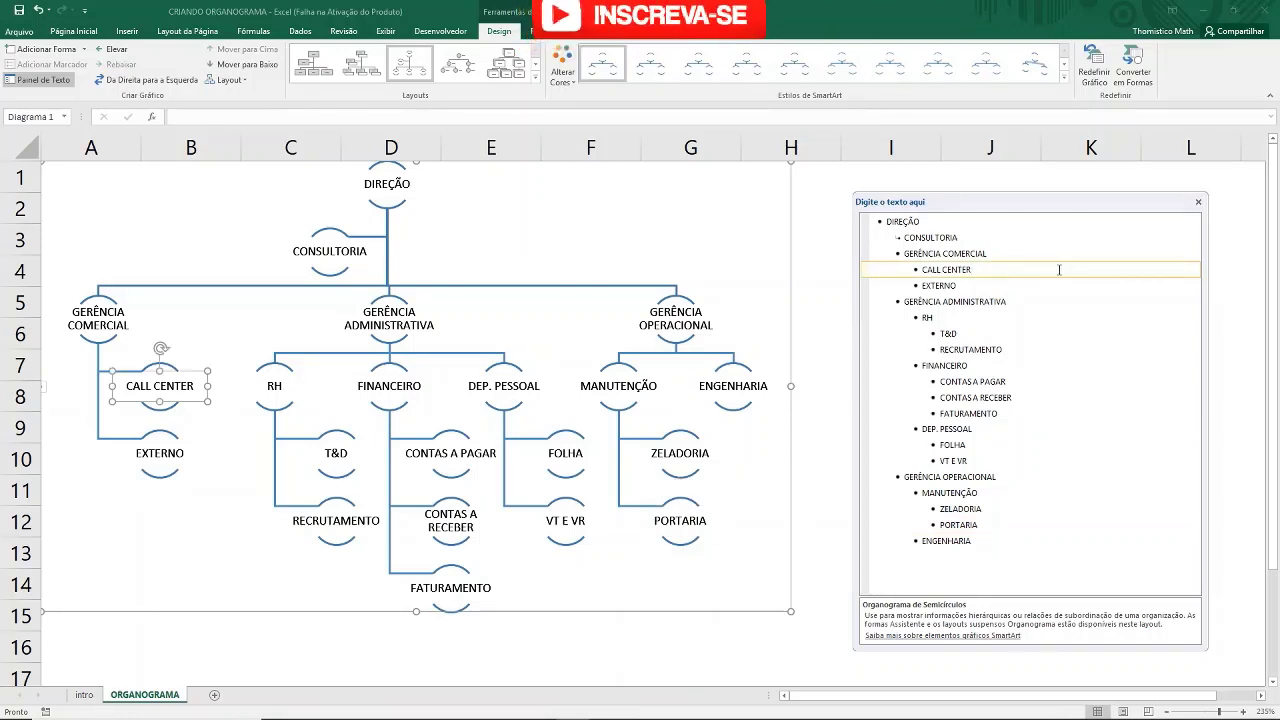
pyautogui.press('Return')
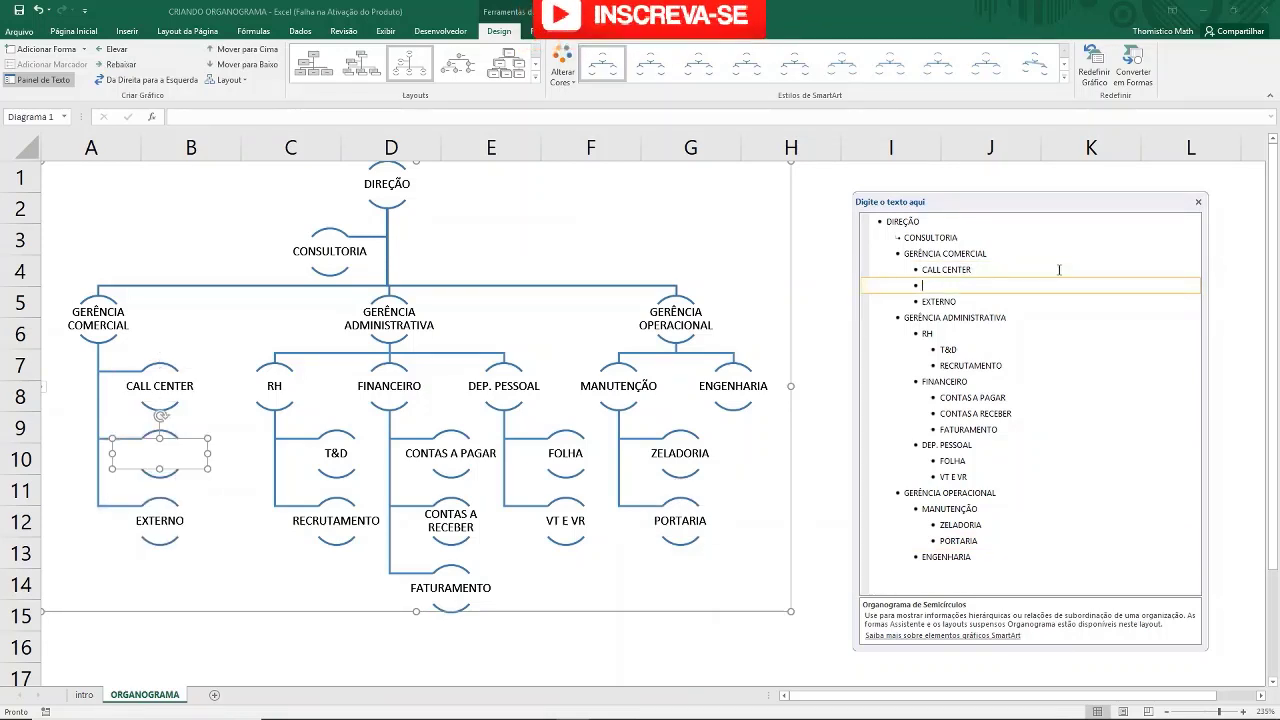
pyautogui.press('Tab')
pyautogui.write('VE')
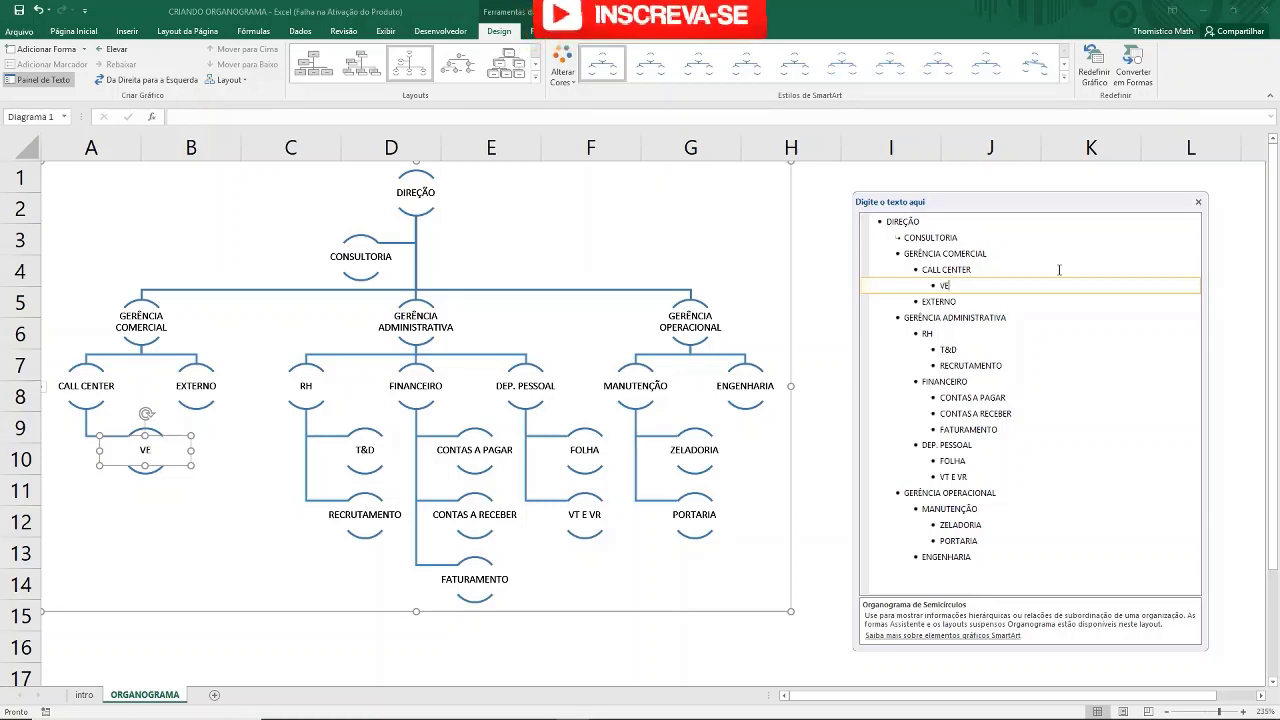
pyautogui.write('ND.')
pyautogui.write(' INTERNO')
pyautogui.press('Return')
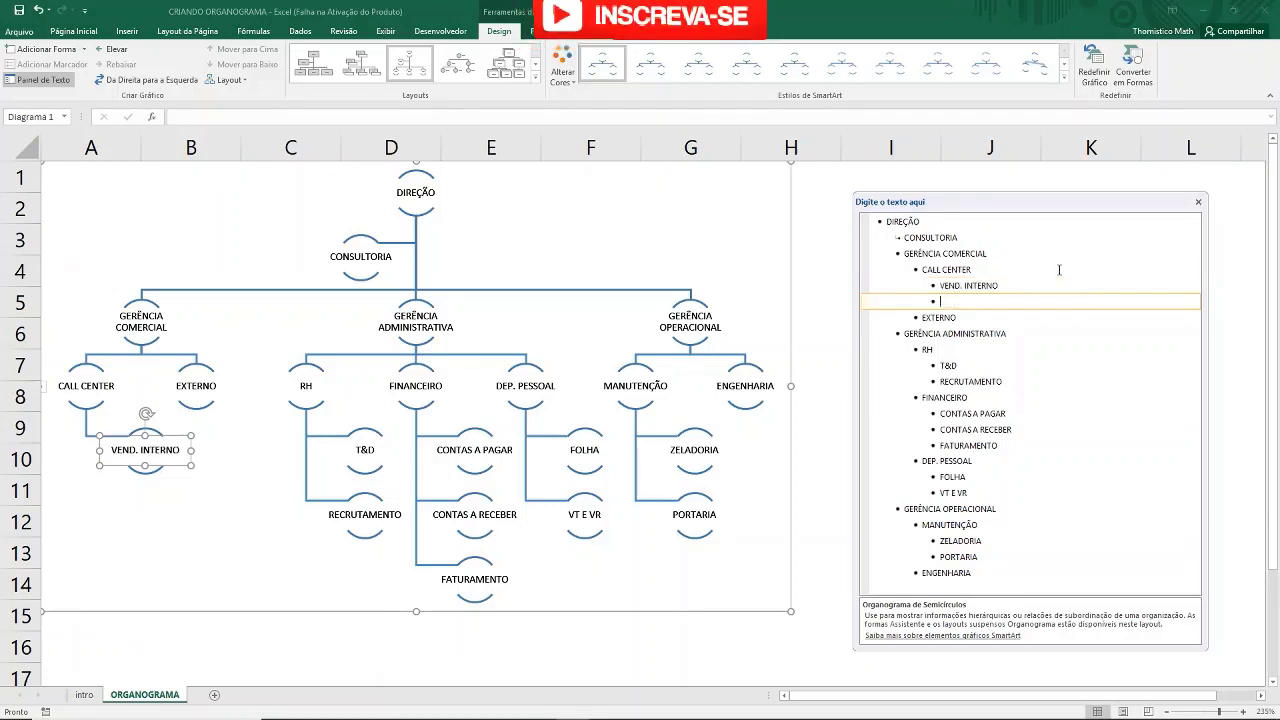
pyautogui.write('COBR')
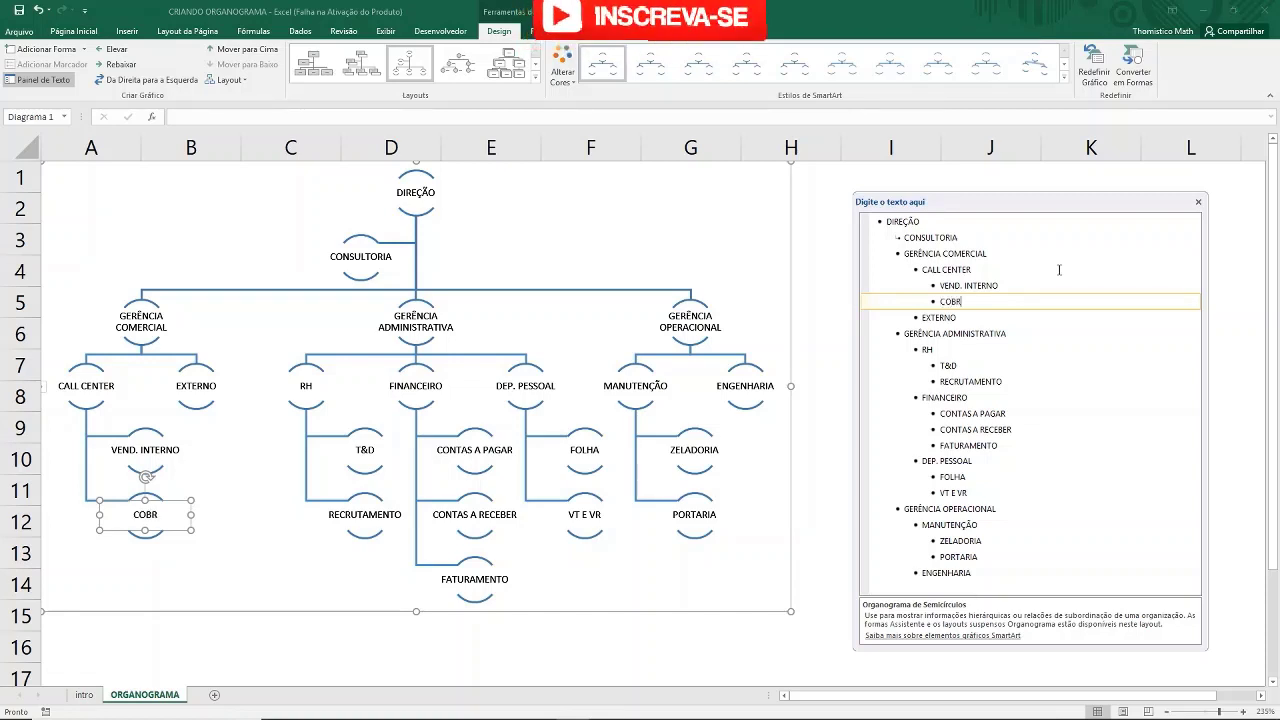
pyautogui.write('ANÇA')
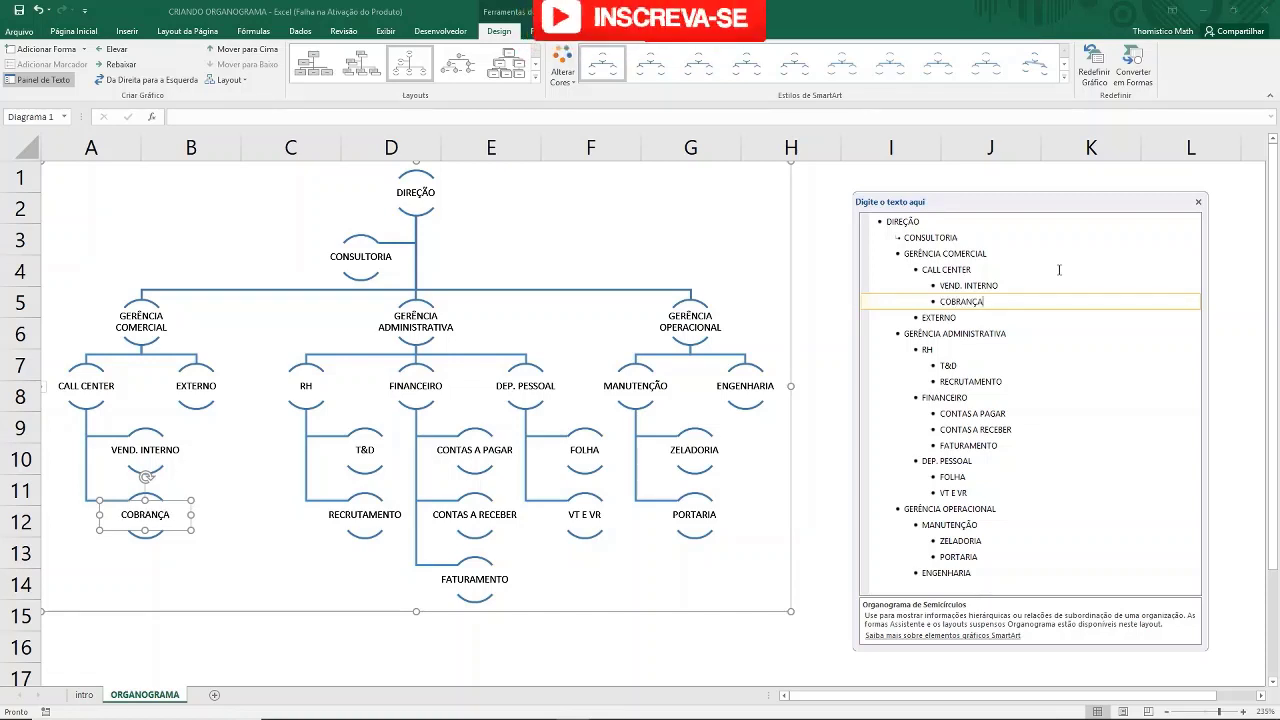
pyautogui.click(967, 285)
pyautogui.write('AS')
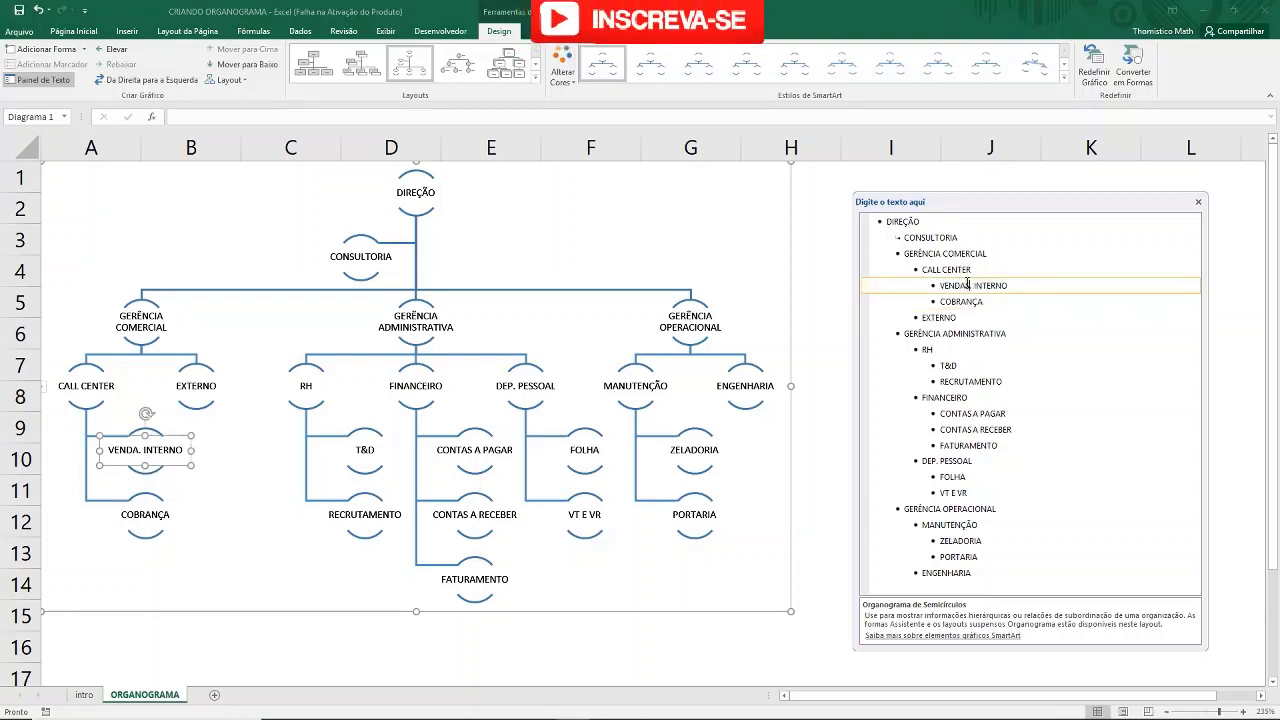
pyautogui.press('Delete')
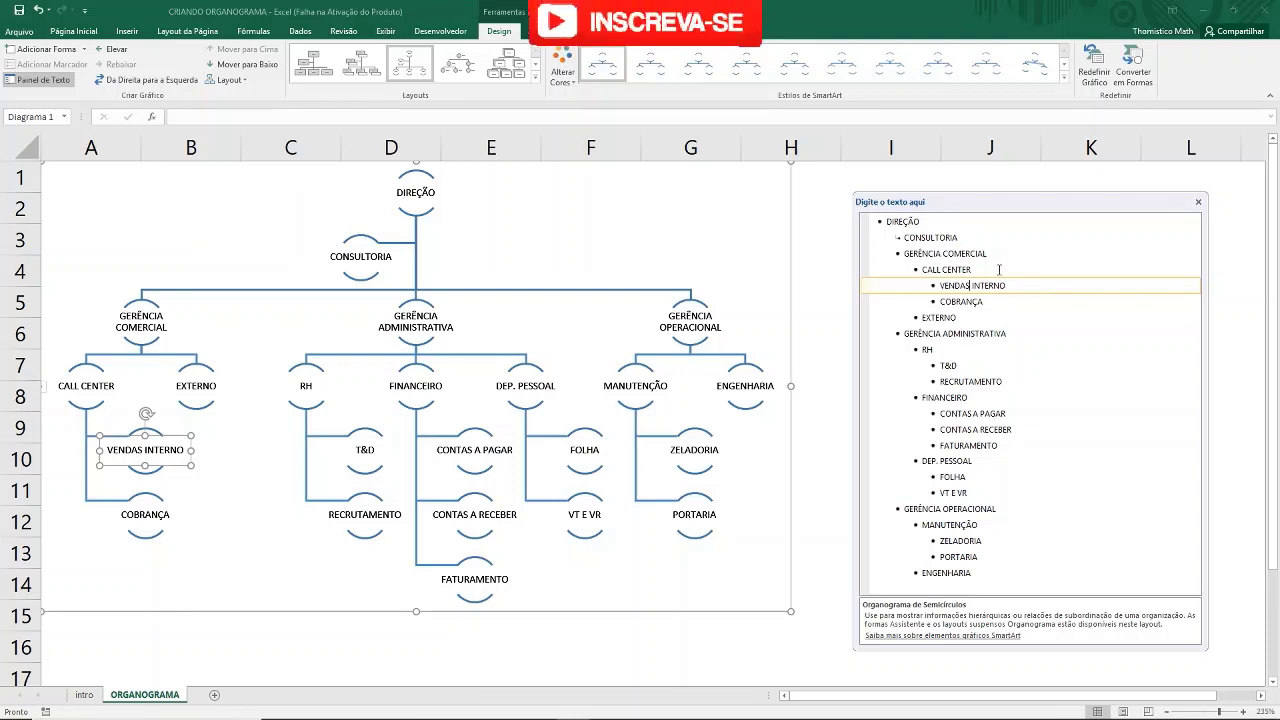
# - Add CONSULTORES as a sub-box under EXTERNO and deselect the chart
pyautogui.click(985, 318)
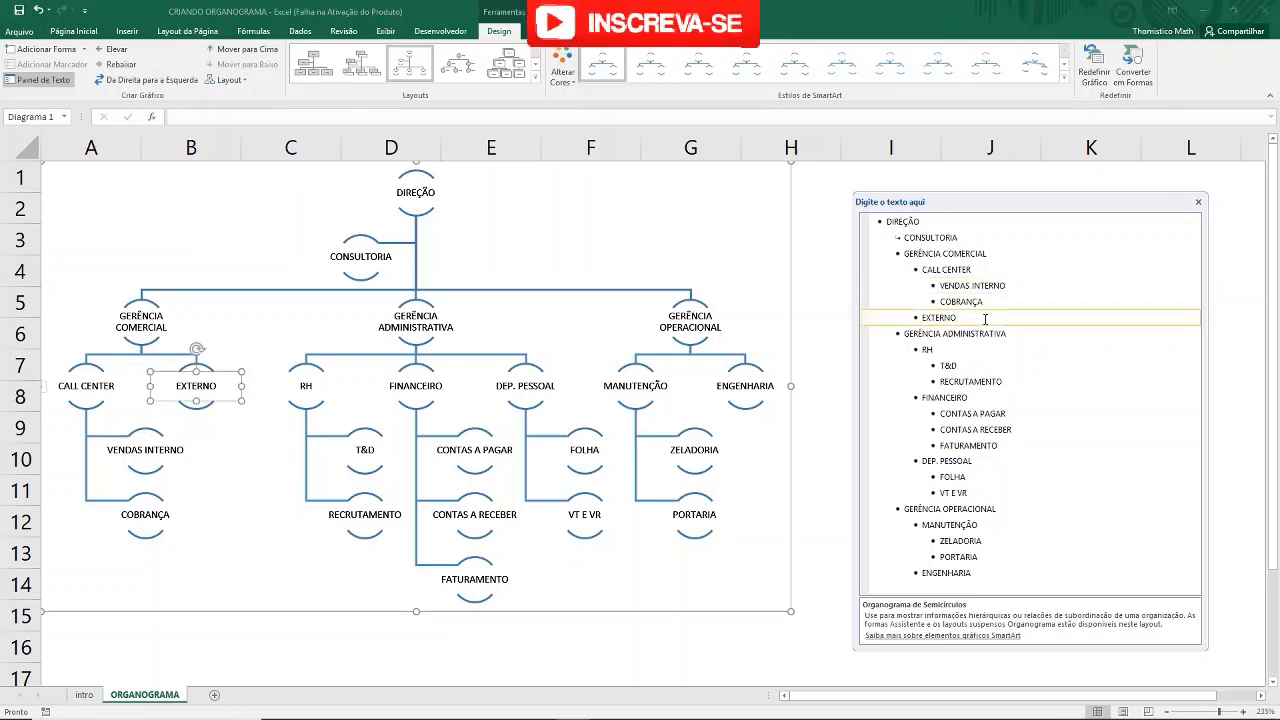
pyautogui.press('Return')
pyautogui.press('Tab')
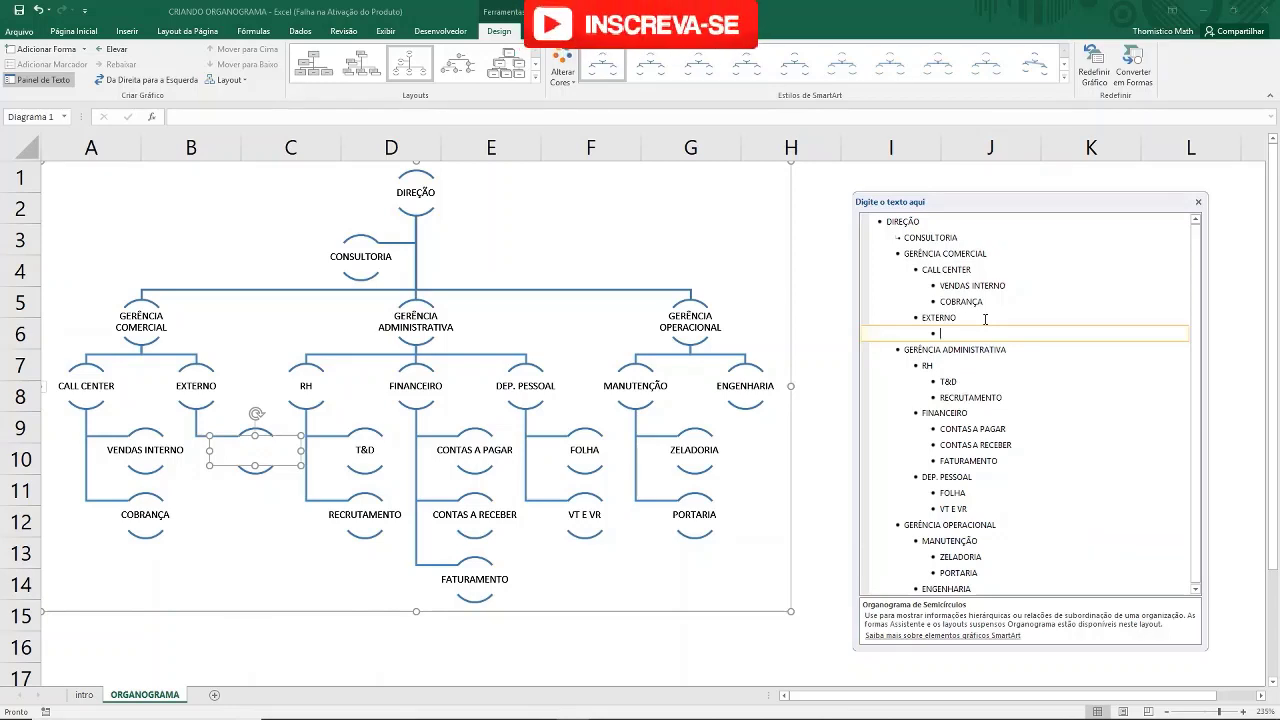
pyautogui.write('CONSULTOR')
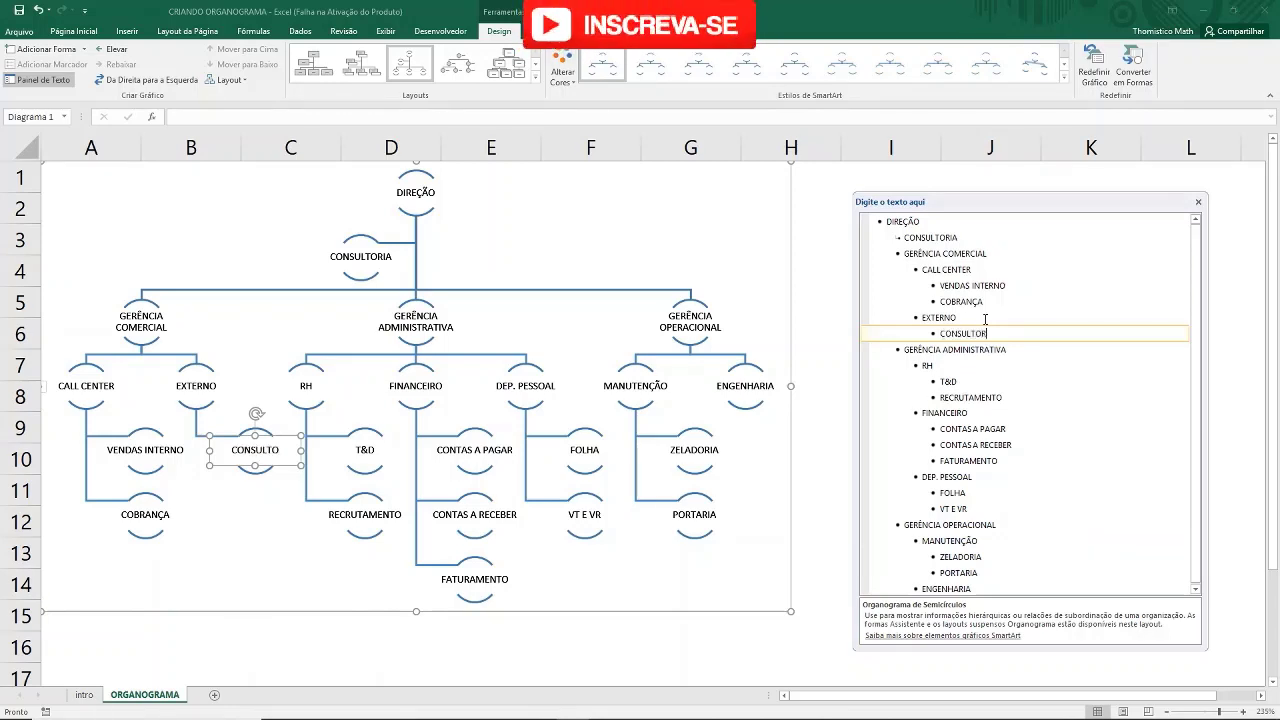
pyautogui.write('ES')
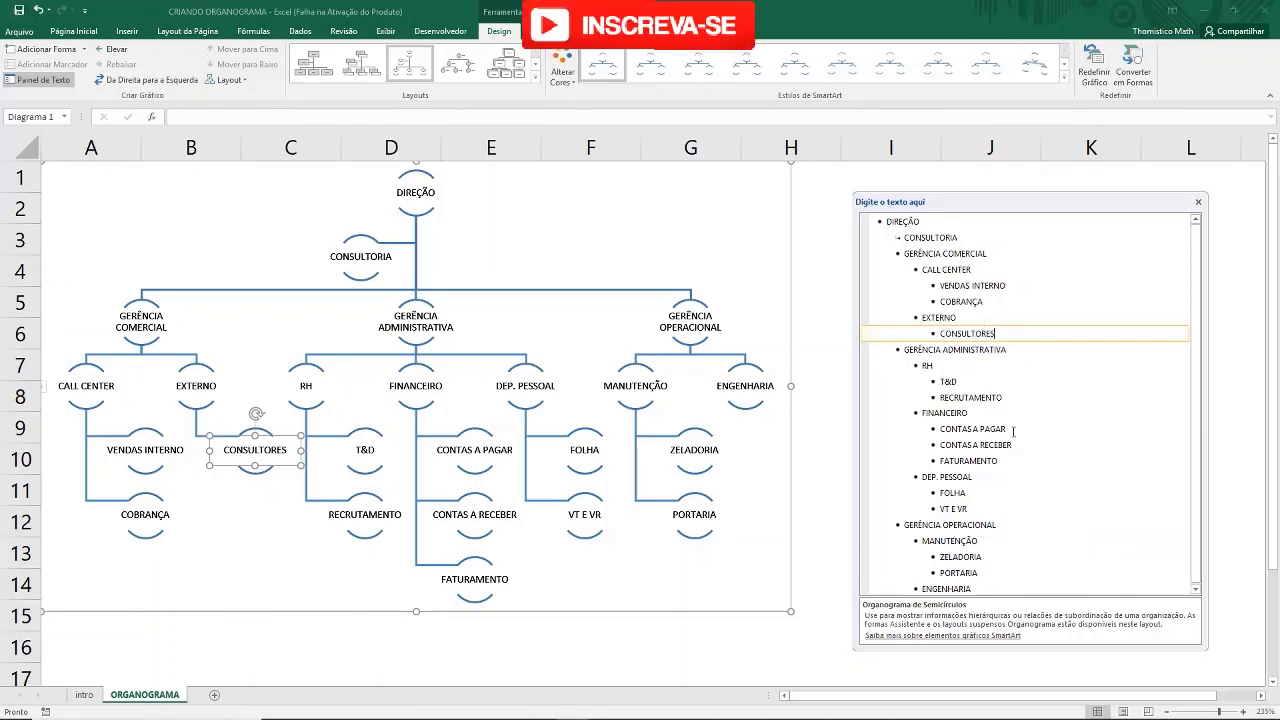
pyautogui.click(224, 507)
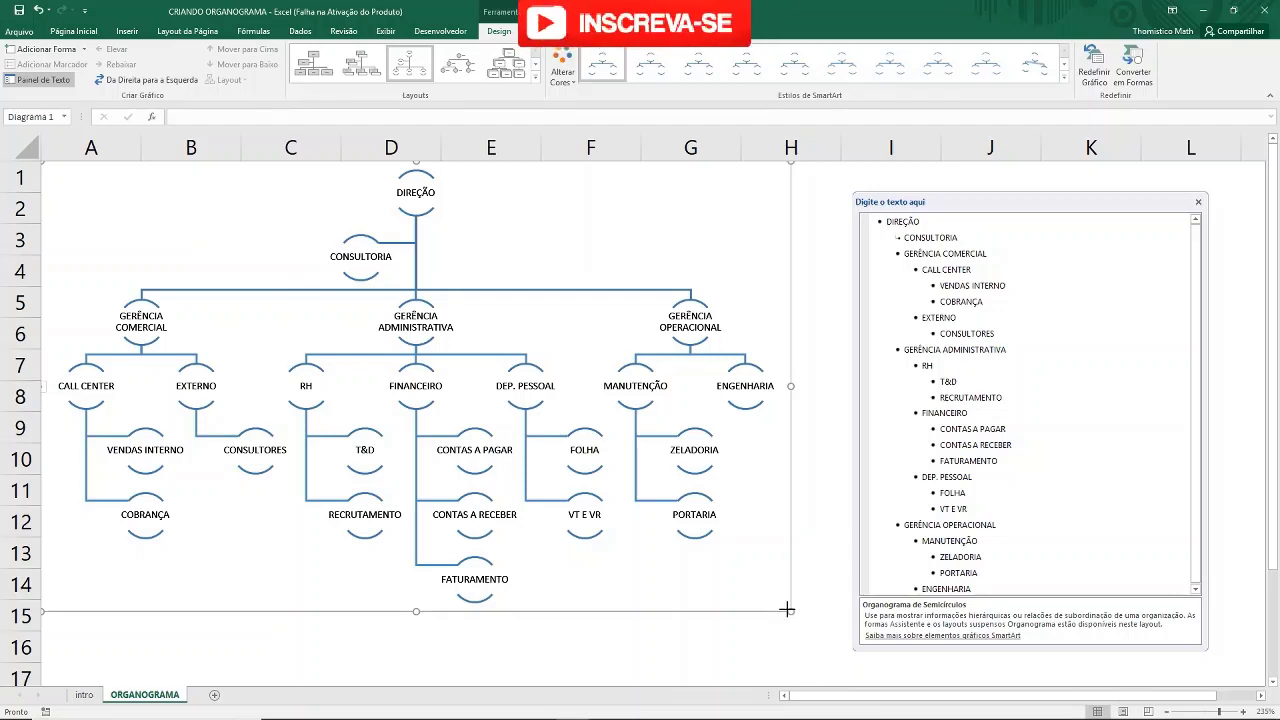
# - Drag the org chart's bottom-right corner so the diagram reaches about row 16
pyautogui.moveTo(787, 609); pyautogui.dragTo(818, 648)
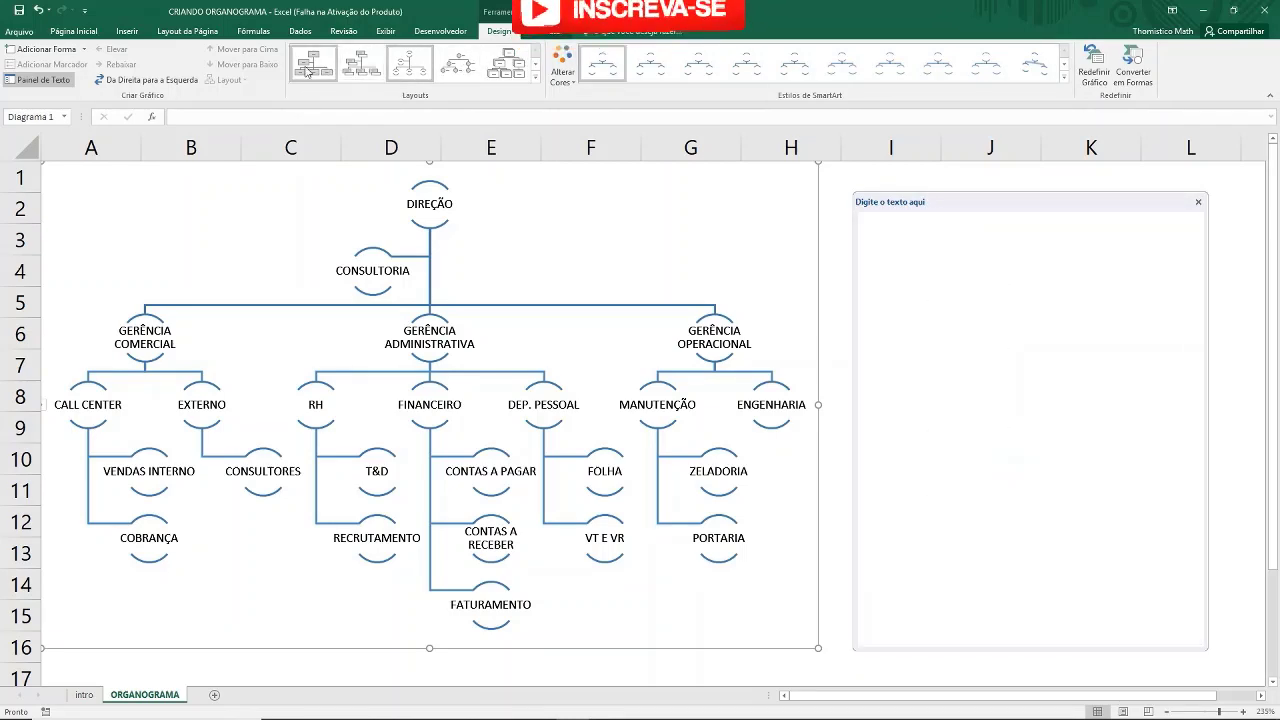
# - Compare several hierarchy layouts and apply Hierarquia Horizontal de Vários Níveis
pyautogui.click(348, 68)
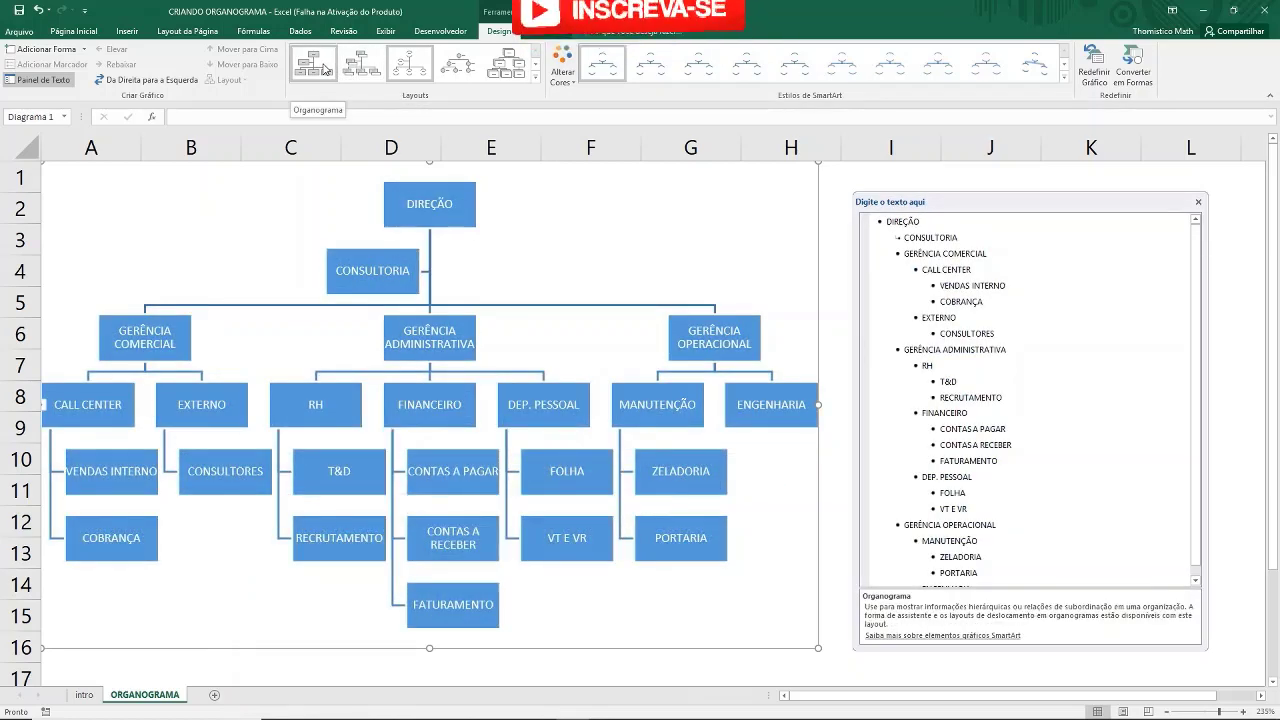
pyautogui.click(323, 68)
pyautogui.click(500, 66)
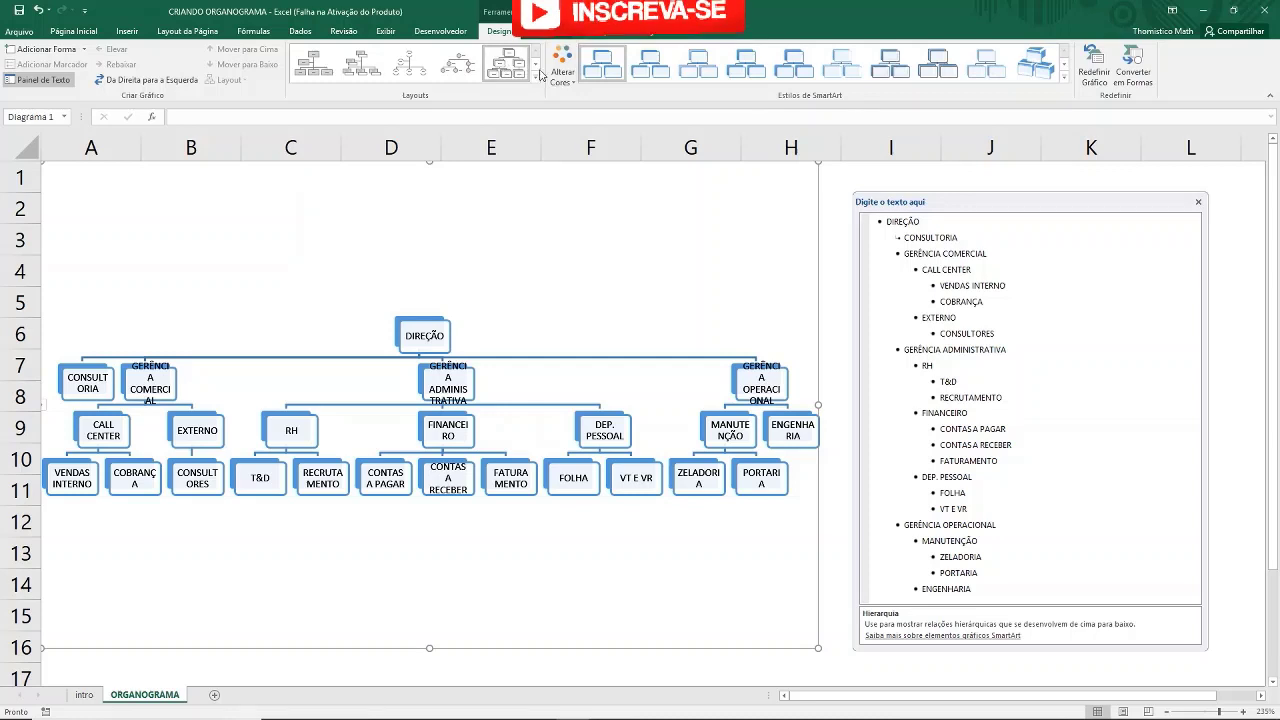
pyautogui.click(536, 63)
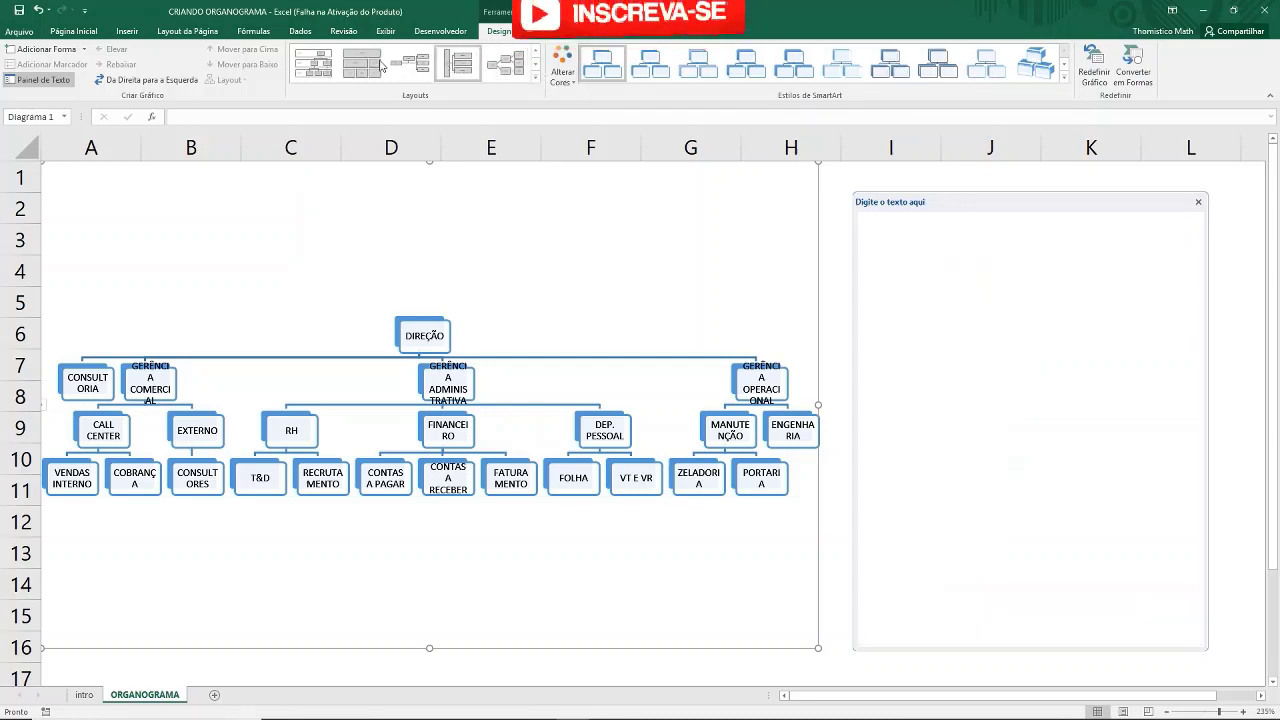
pyautogui.click(320, 66)
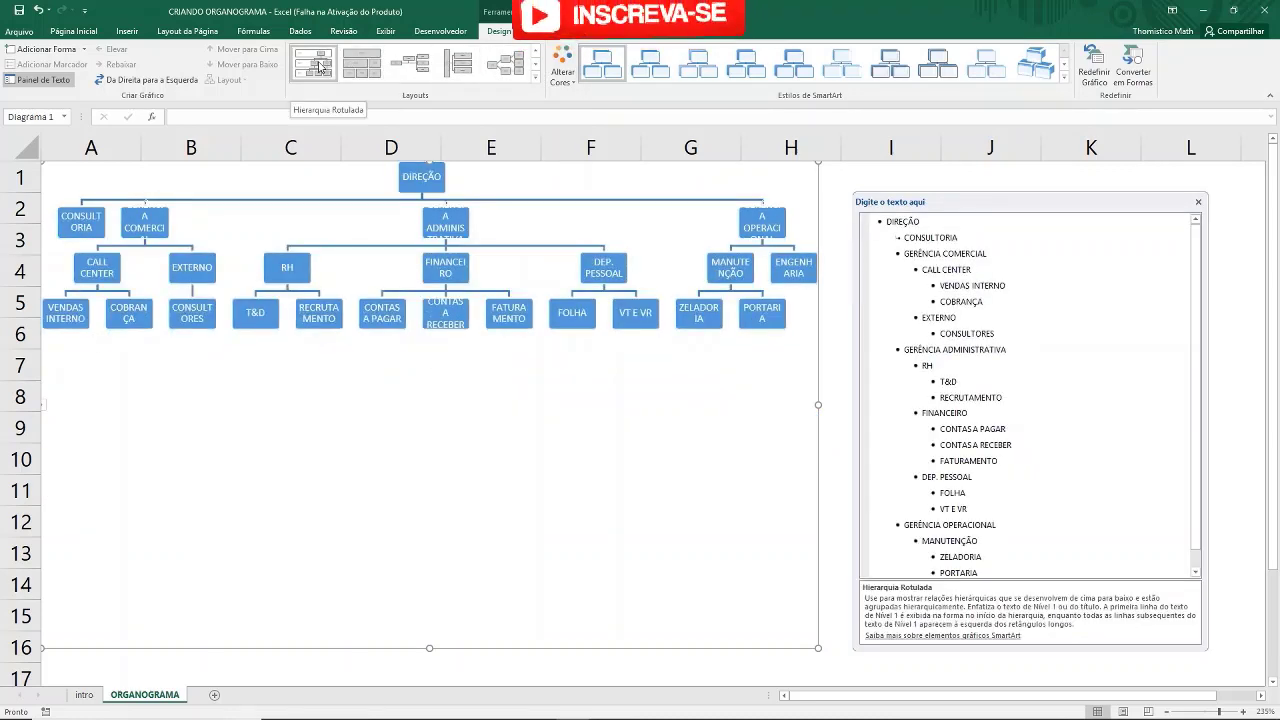
pyautogui.click(372, 68)
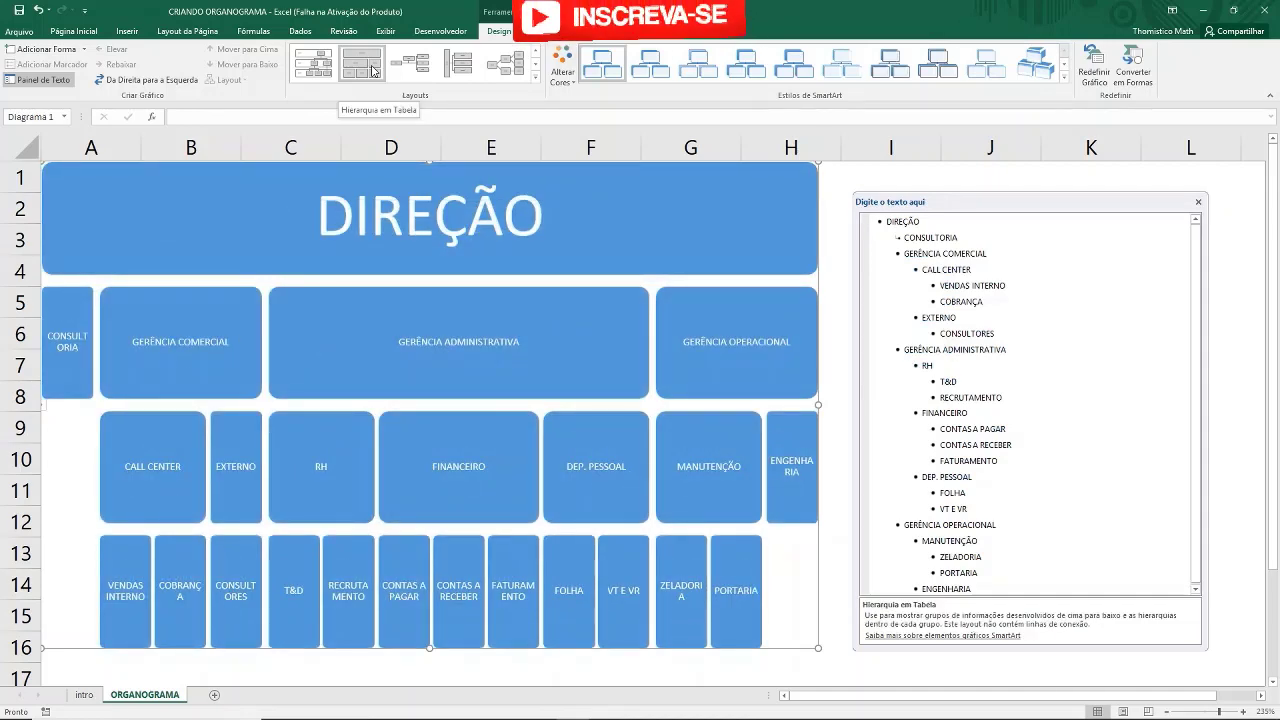
pyautogui.click(455, 68)
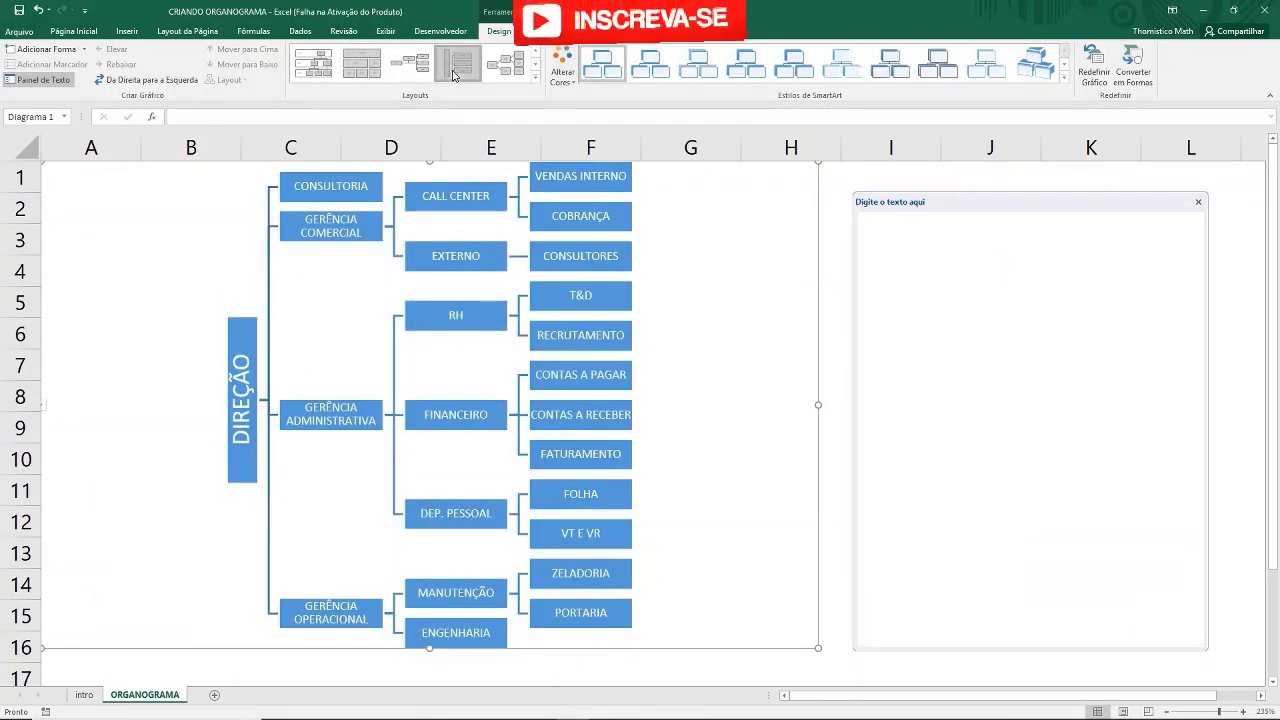
pyautogui.click(462, 68)
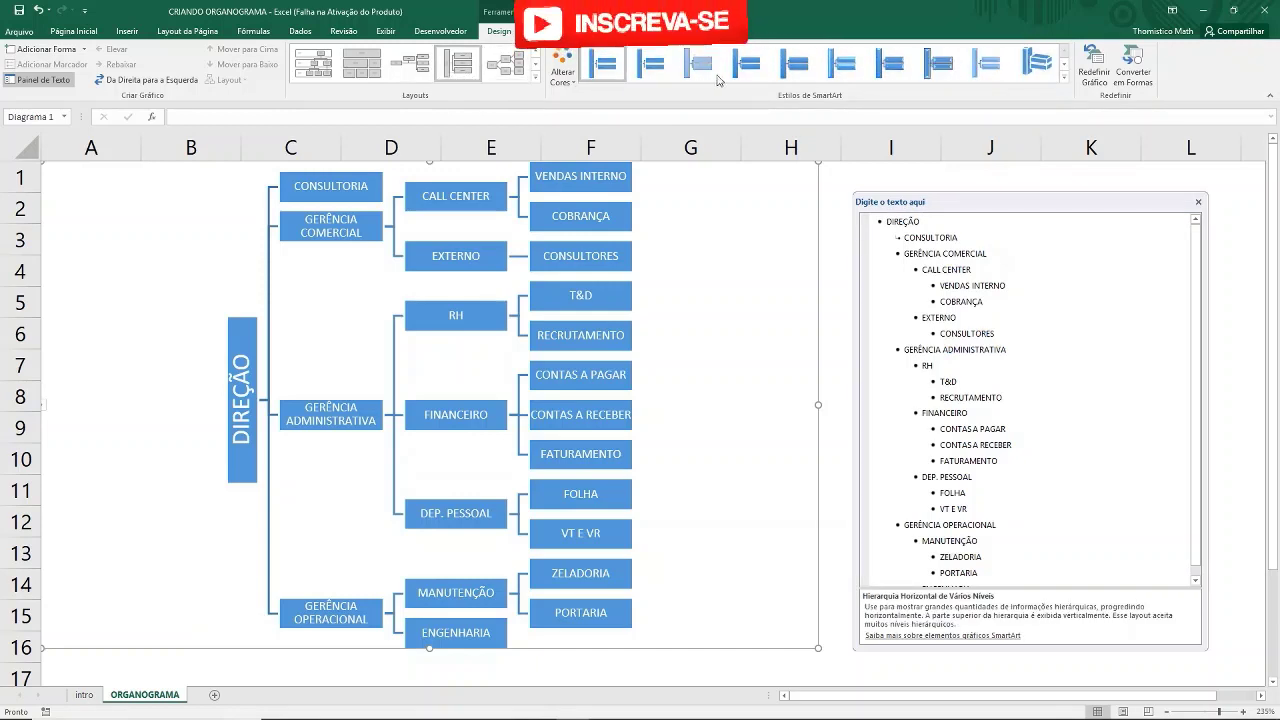
# - Try several SmartArt styles and apply the dark-outlined bevel style to all boxes
pyautogui.click(840, 68)
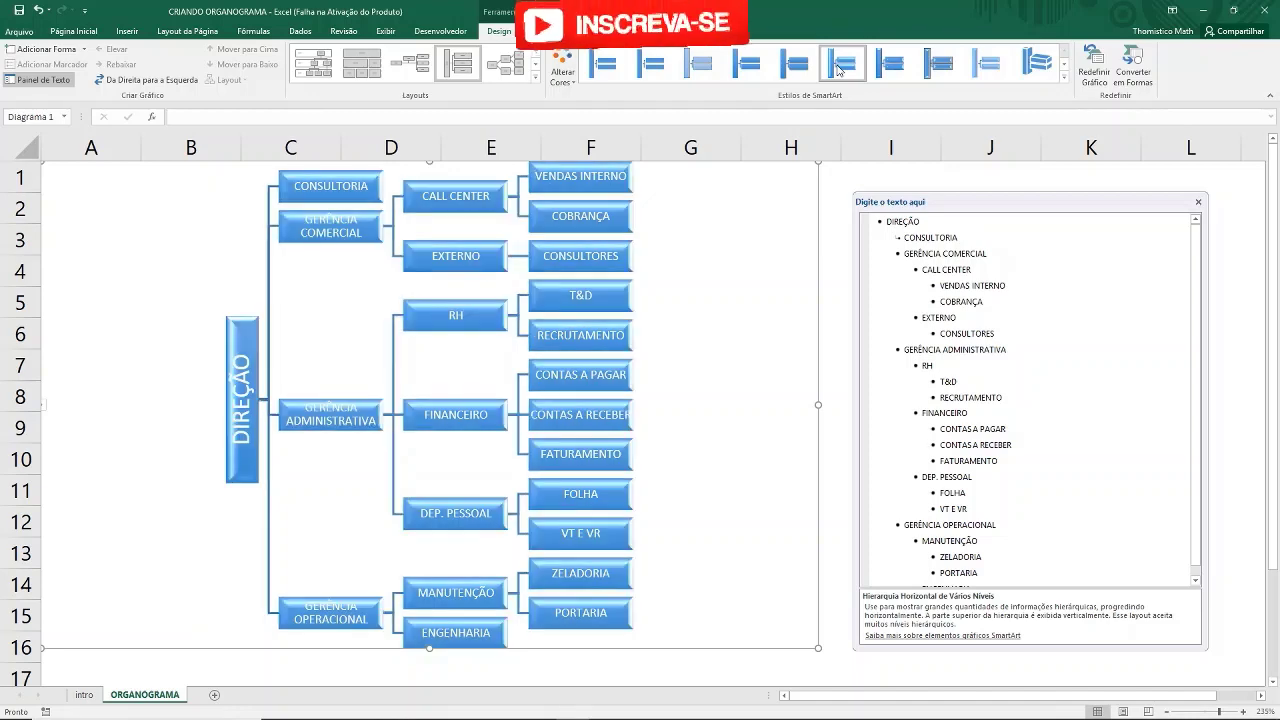
pyautogui.click(890, 65)
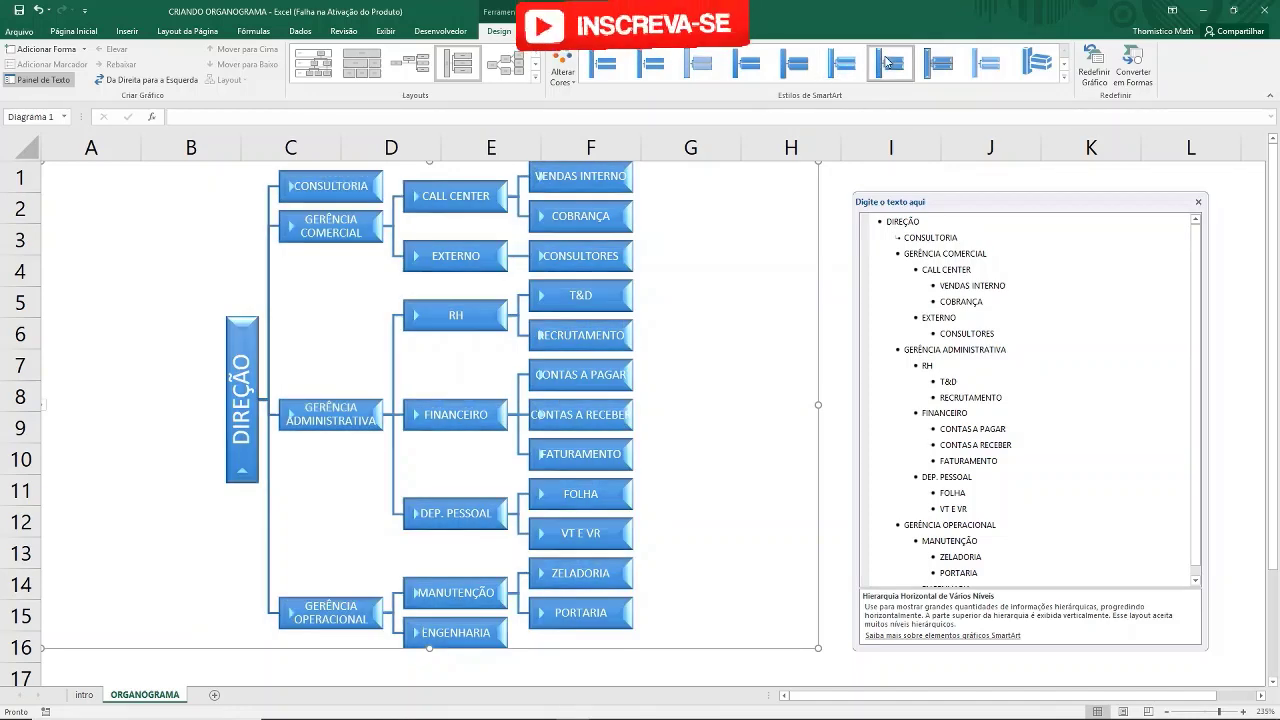
pyautogui.click(938, 66)
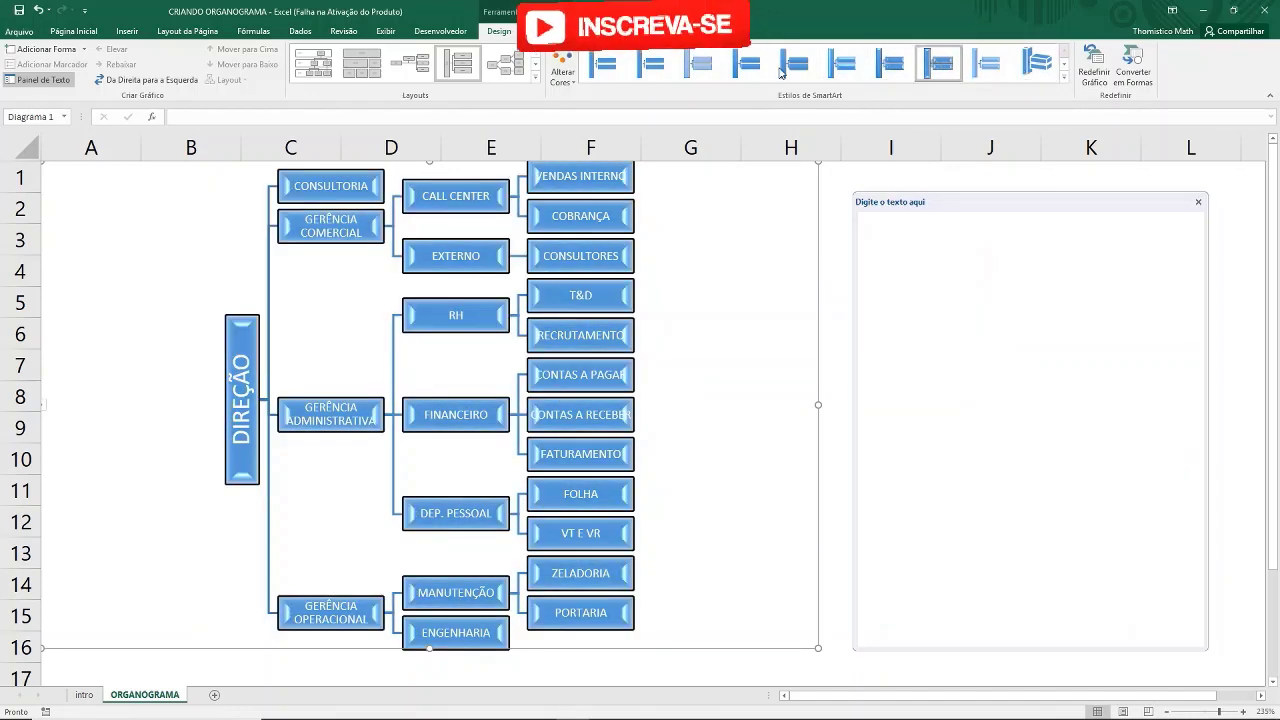
pyautogui.click(990, 65)
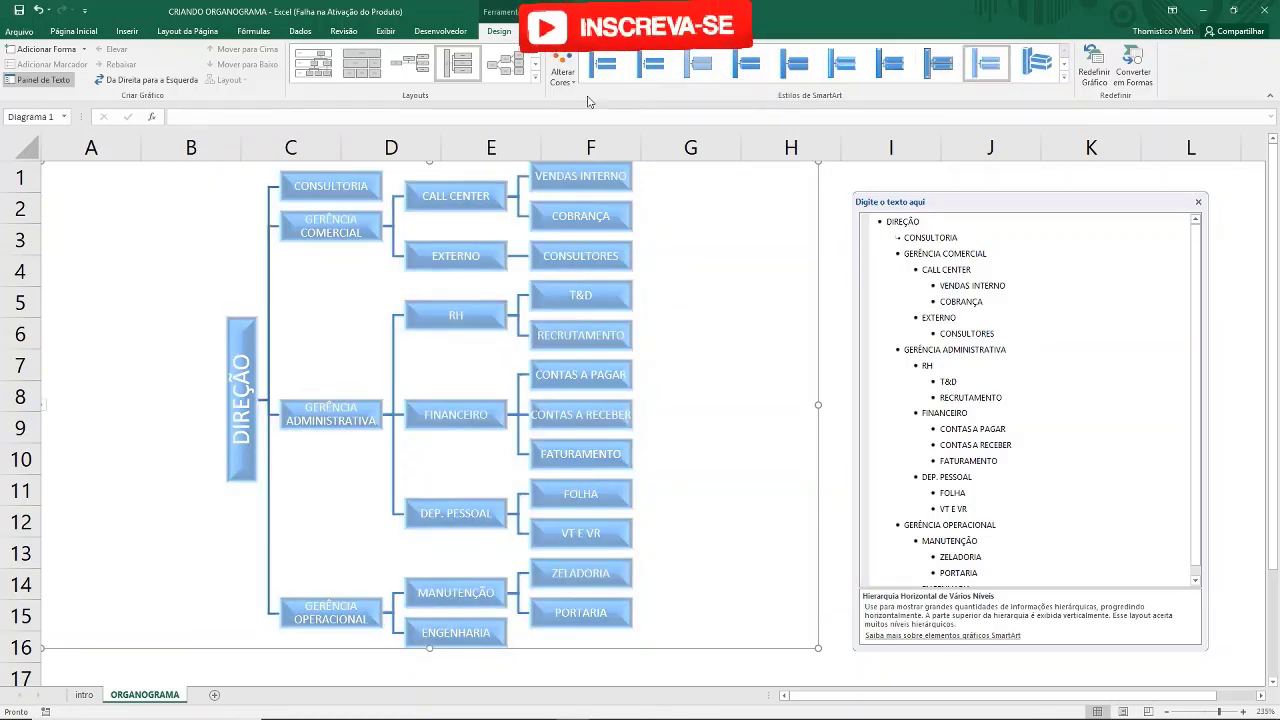
pyautogui.click(938, 65)
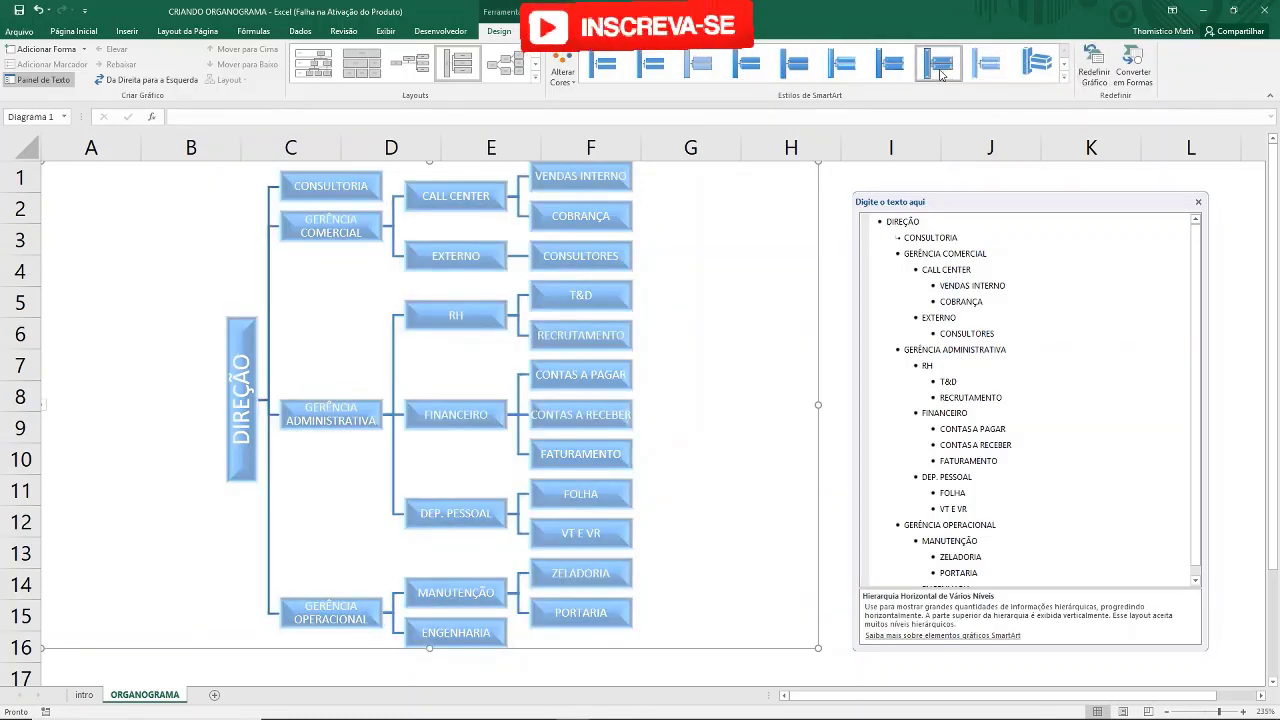
# - Apply the orange, gray and yellow Colorido scheme from Alterar Cores
pyautogui.click(573, 86)
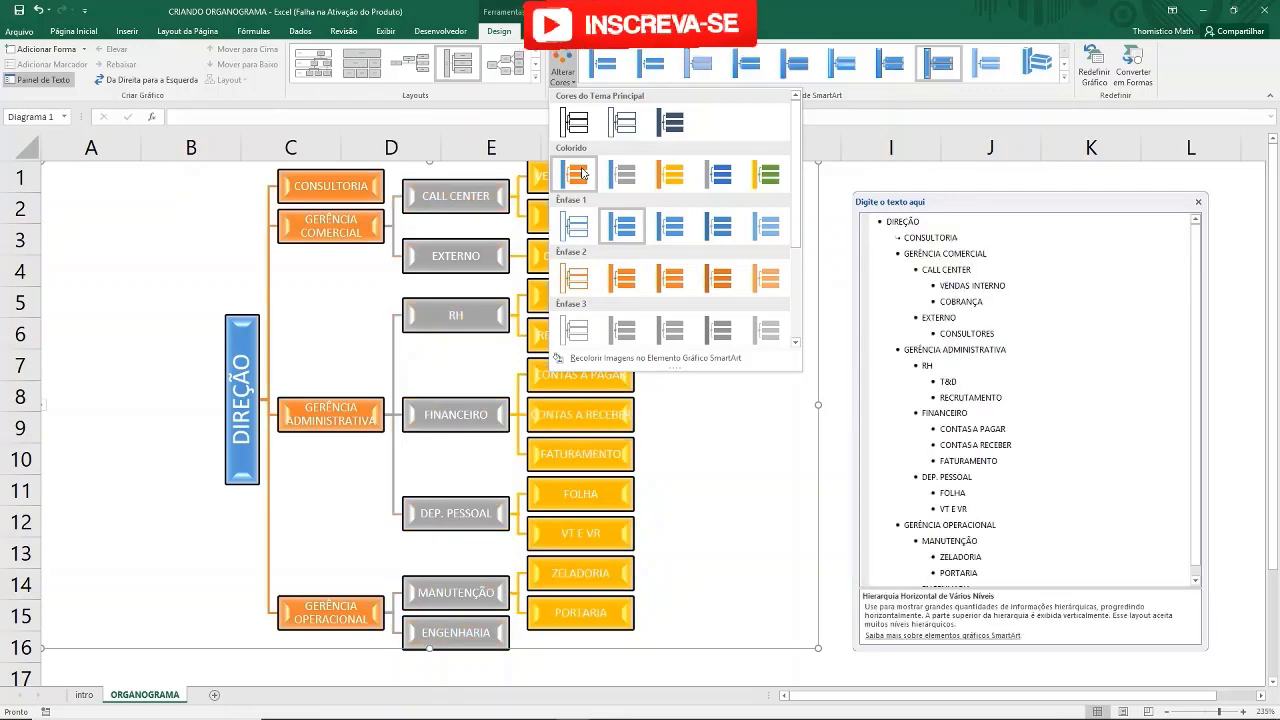
pyautogui.click(587, 172)
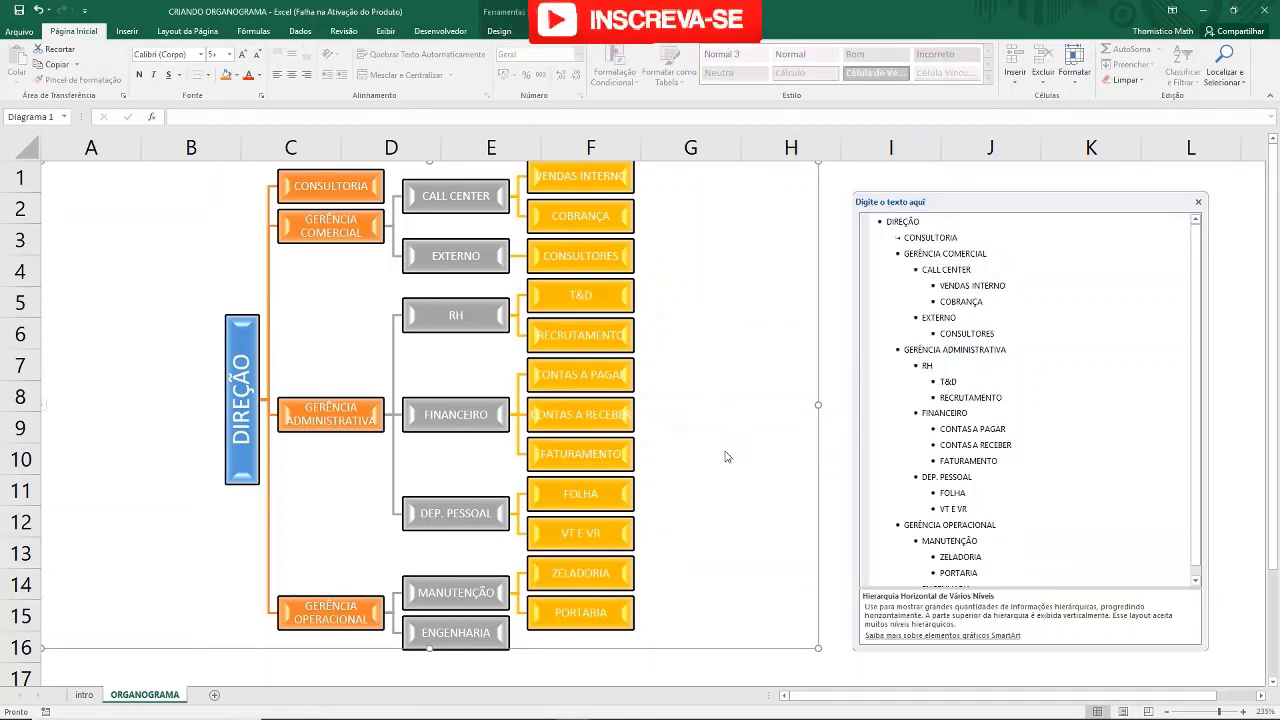
# - Enlarge the org chart so it reaches down to about row 31
pyautogui.scroll(-2, 727, 455)
pyautogui.scroll(-2, 727, 453)
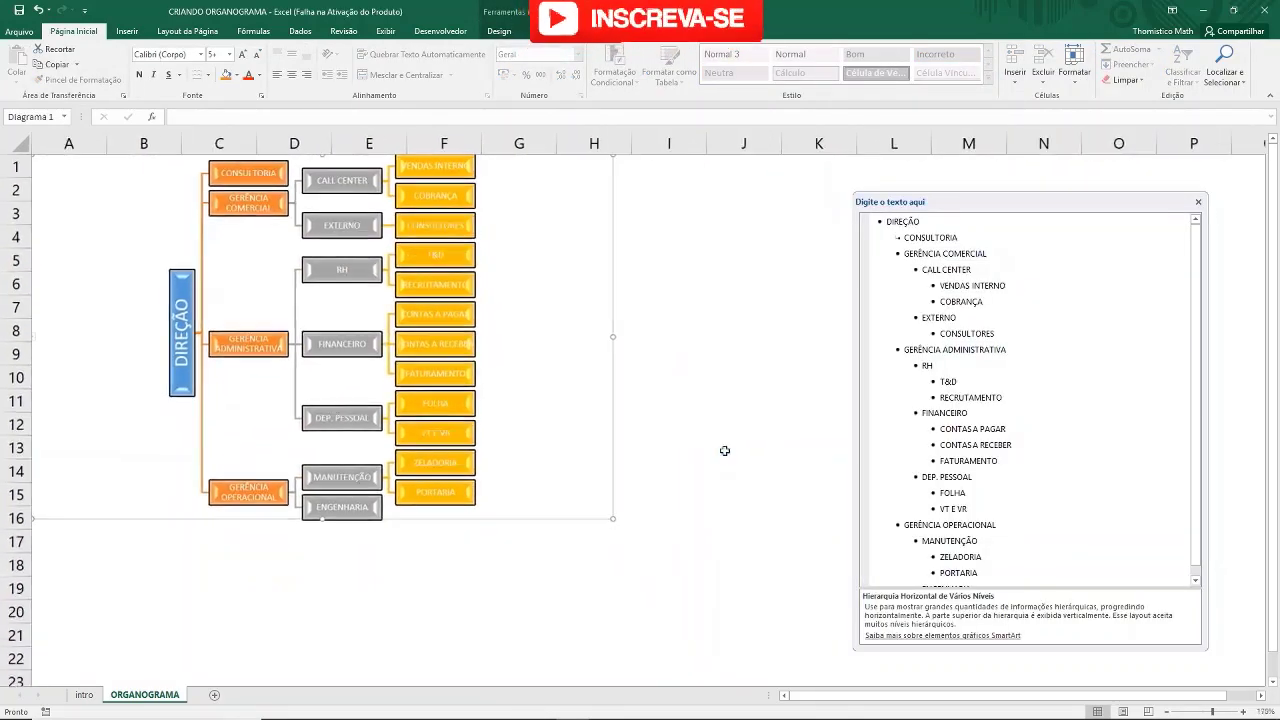
pyautogui.scroll(-2, 727, 451)
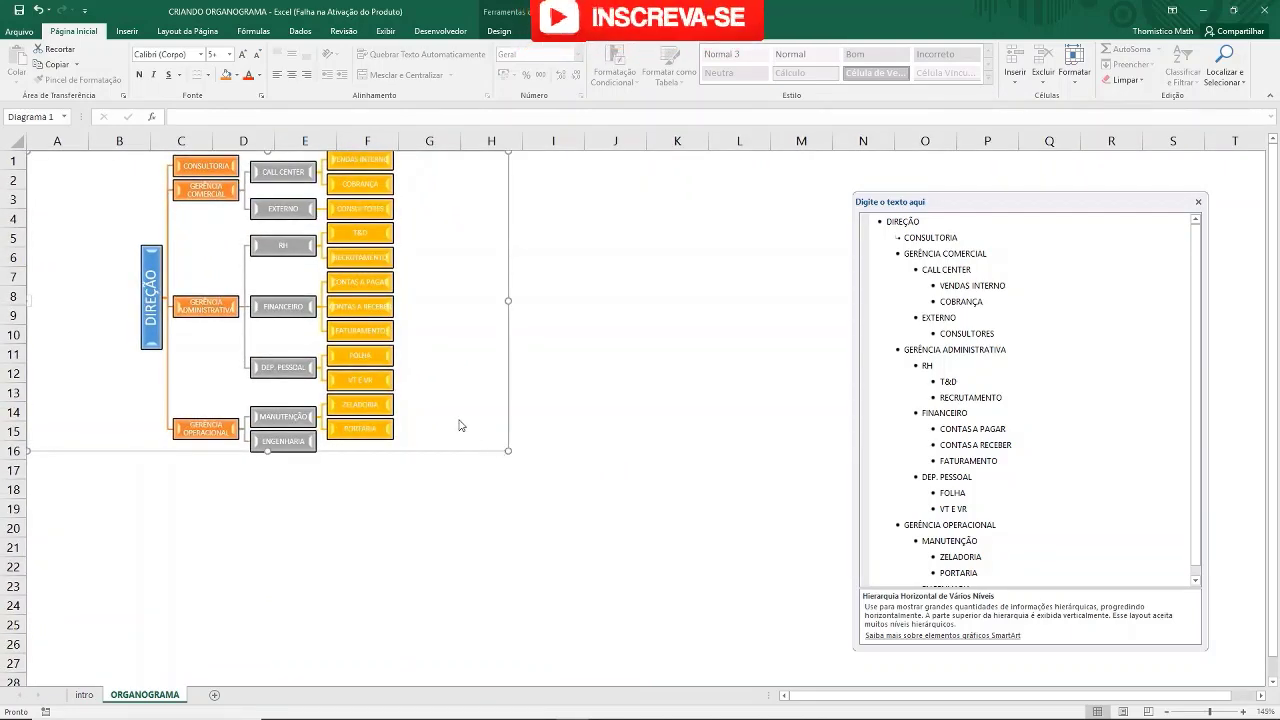
pyautogui.moveTo(508, 451); pyautogui.dragTo(719, 645)
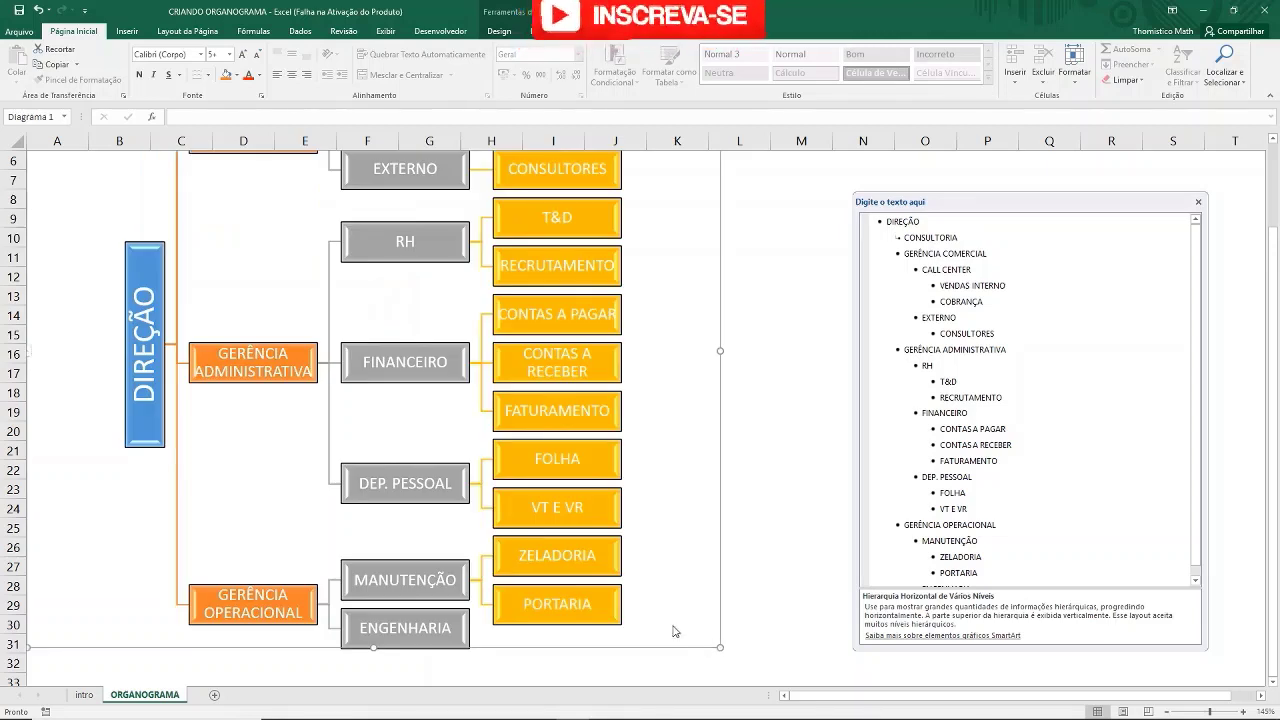
pyautogui.scroll(1, 601, 570)
pyautogui.scroll(1, 601, 570)
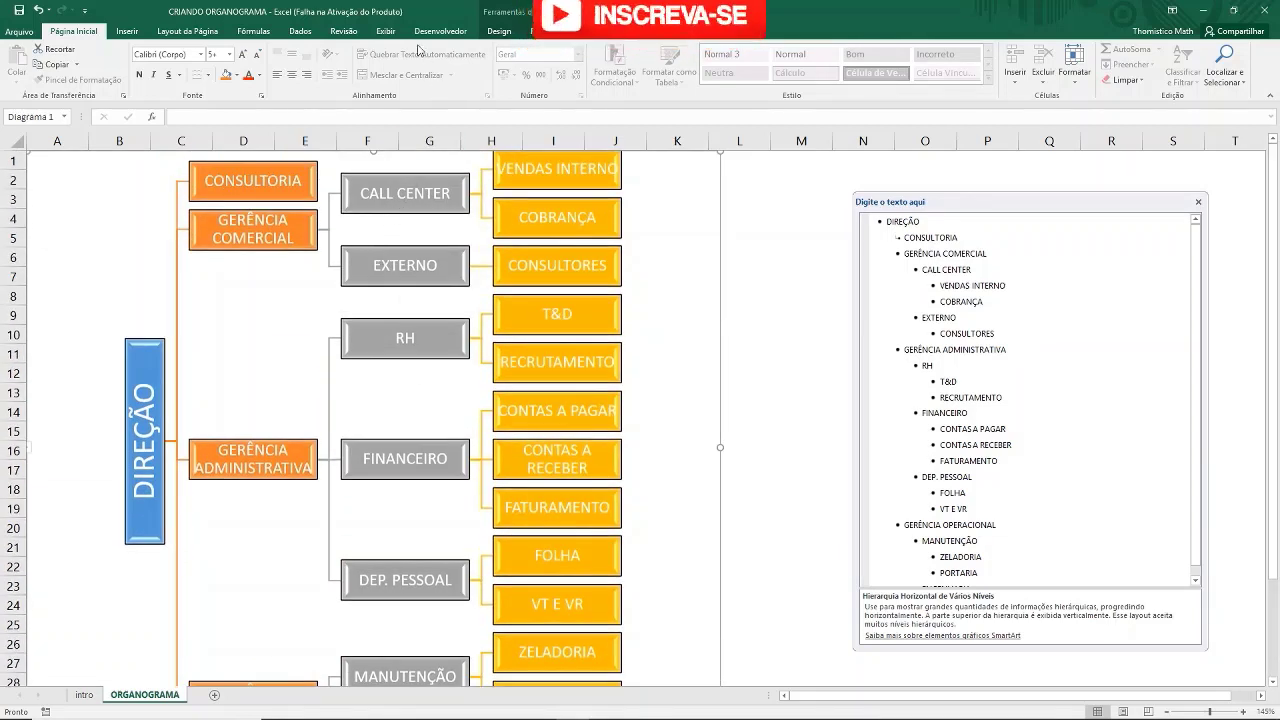
# - On Layout da Página, set Altura to 1 página to match the 1-page Largura
pyautogui.click(188, 31)
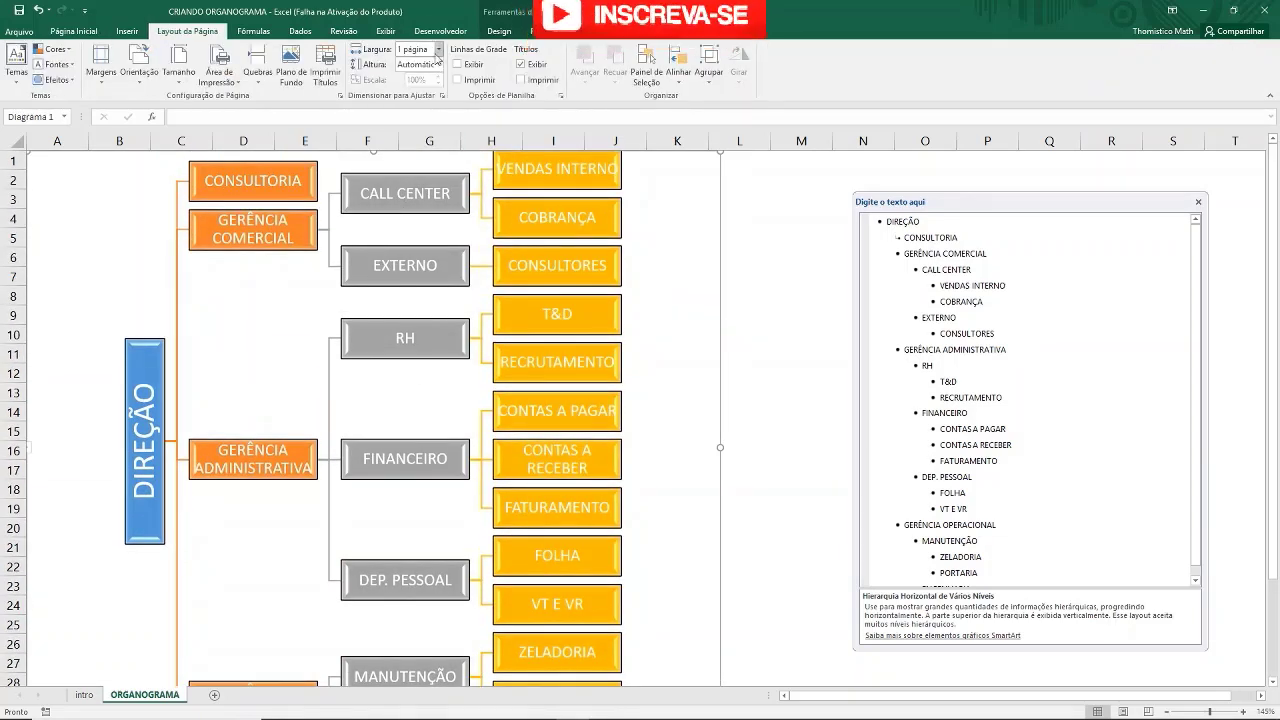
pyautogui.click(441, 64)
pyautogui.click(425, 92)
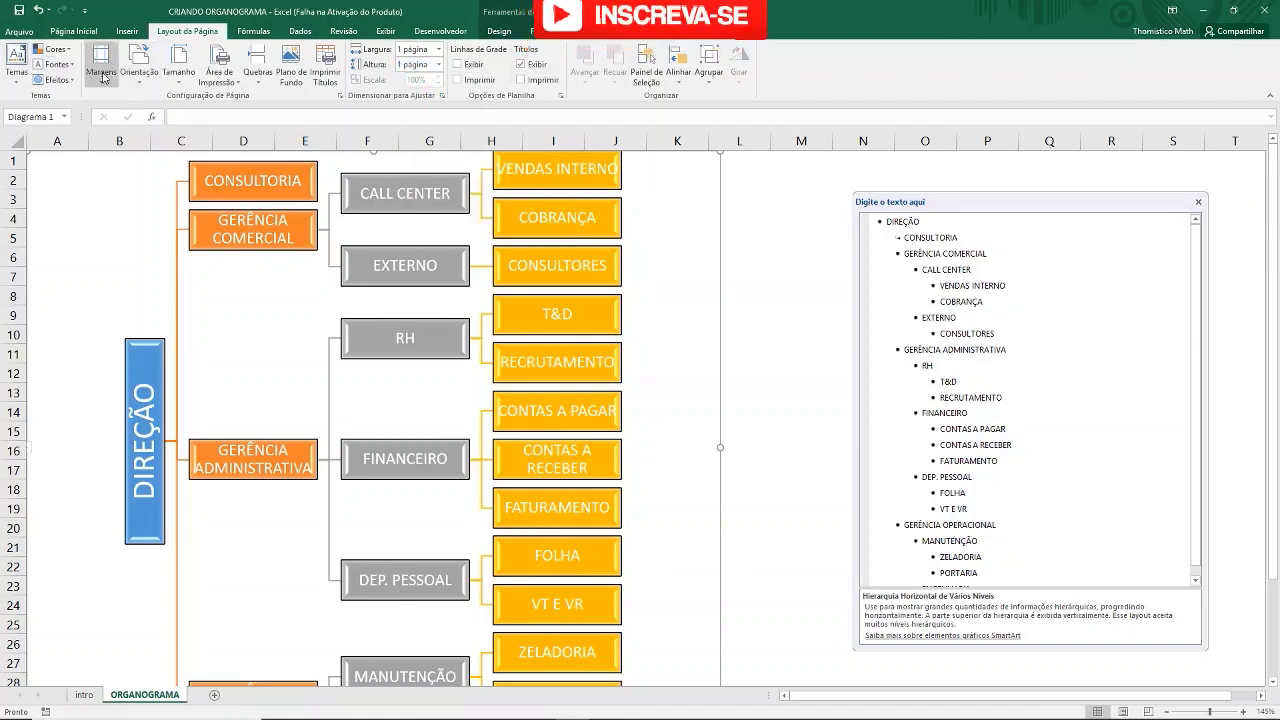
# - Go to Arquivo > Imprimir to preview the single-page printout
pyautogui.click(24, 30)
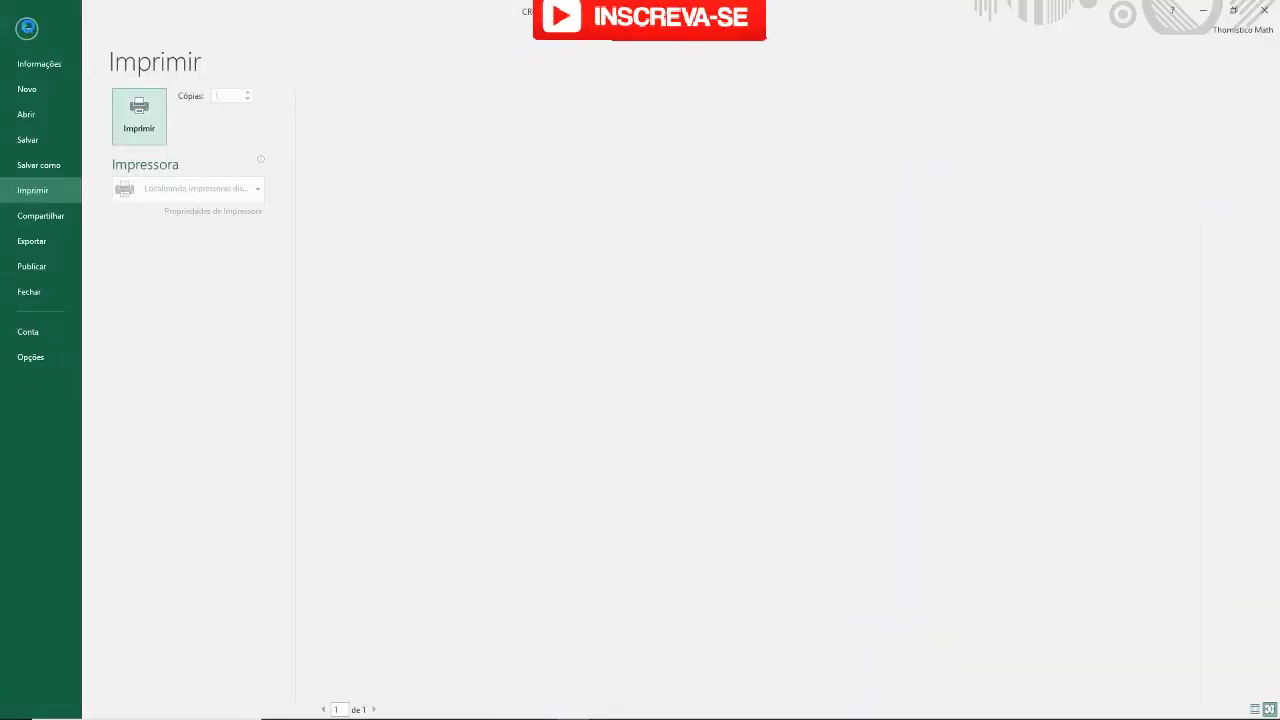